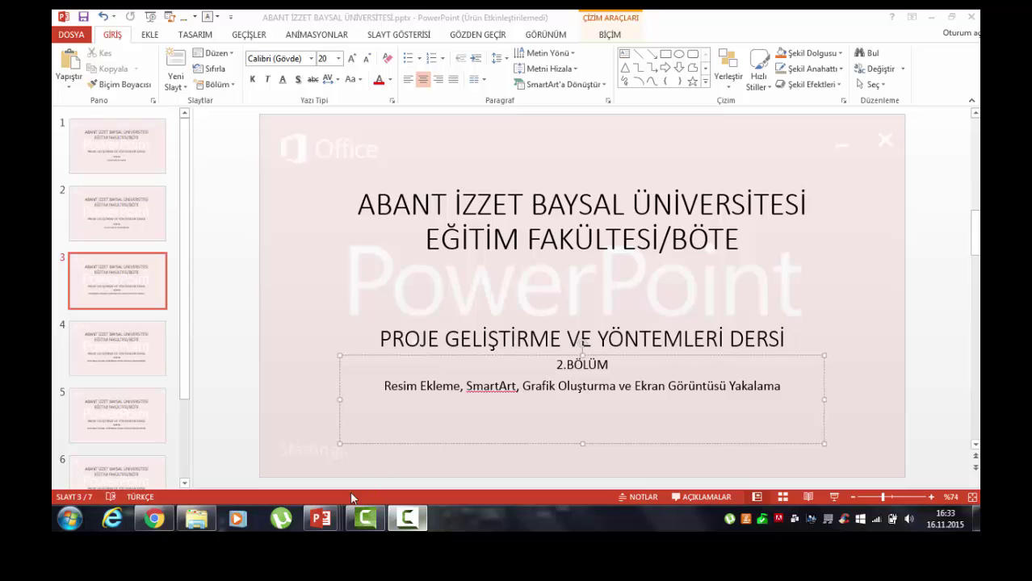
Step: Review slides 3–6 of BİLGİSAYARIN TARİHÇESİ, then switch to the BİLGİSAYARIN TARİHÇESİ1 copy
{"action": "mouse_move", "coordinate": [334, 523]}
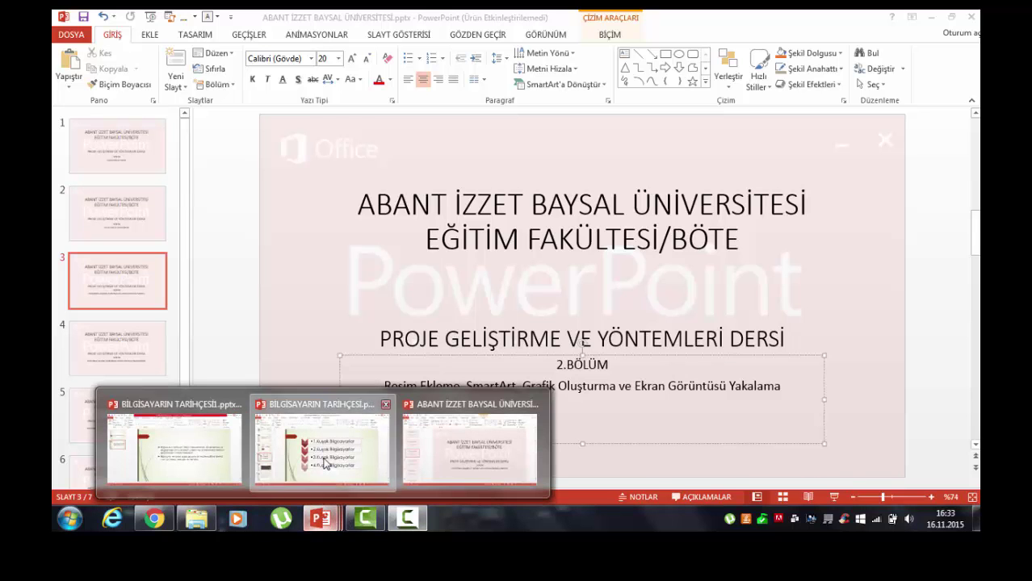
{"action": "left_click", "coordinate": [323, 460]}
{"action": "left_click", "coordinate": [121, 238]}
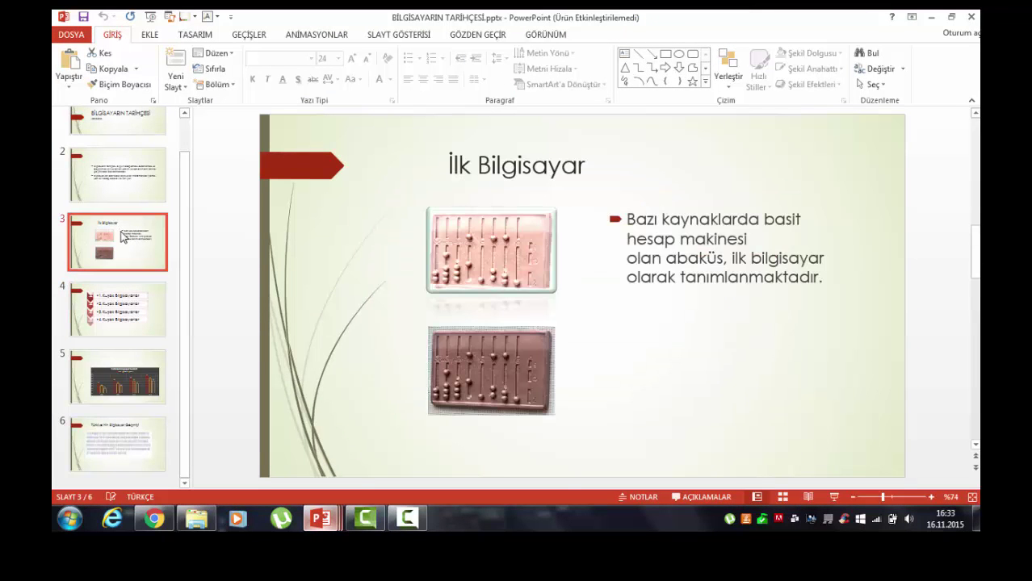
{"action": "left_click", "coordinate": [114, 319]}
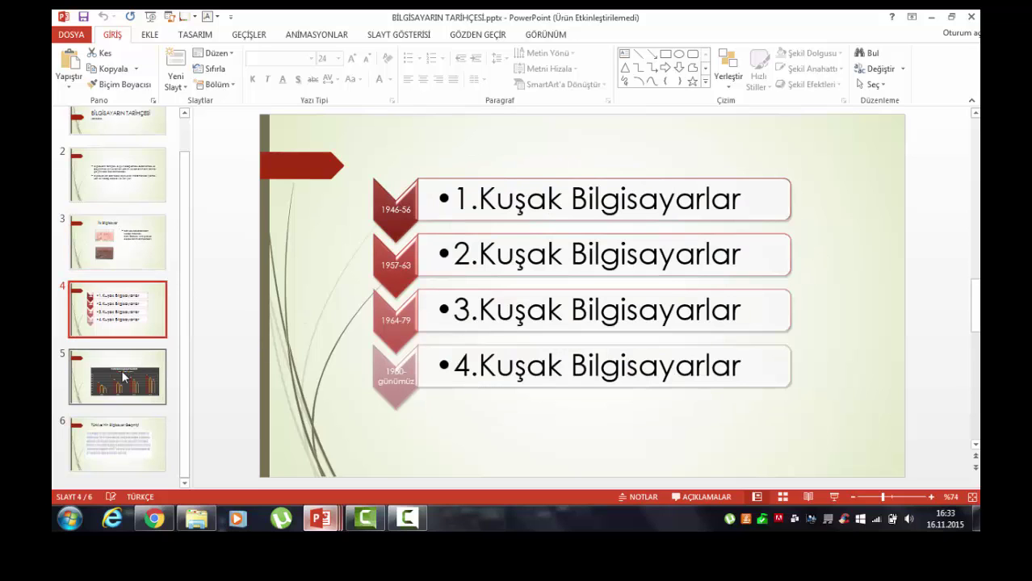
{"action": "left_click", "coordinate": [123, 383]}
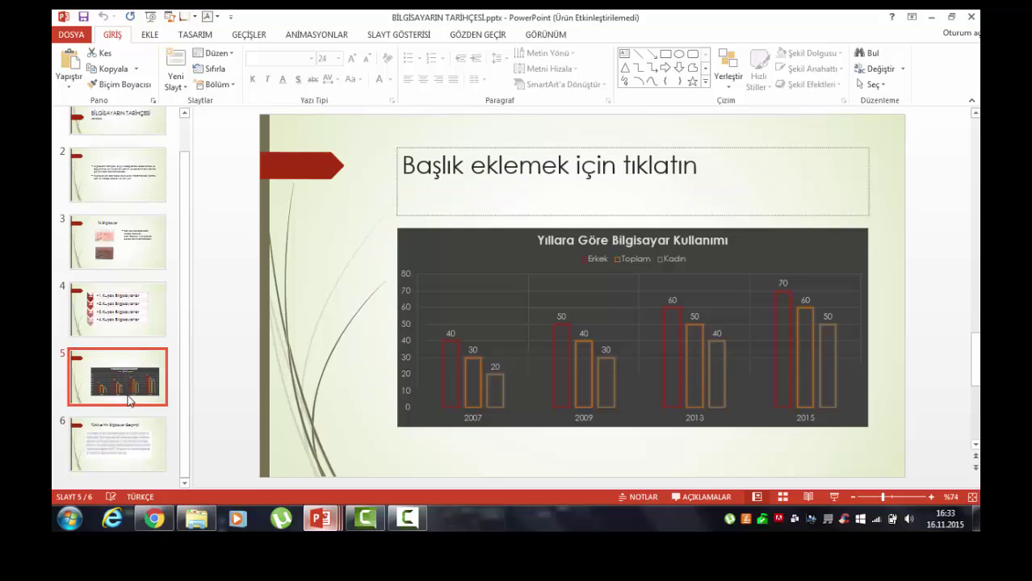
{"action": "left_click", "coordinate": [105, 428]}
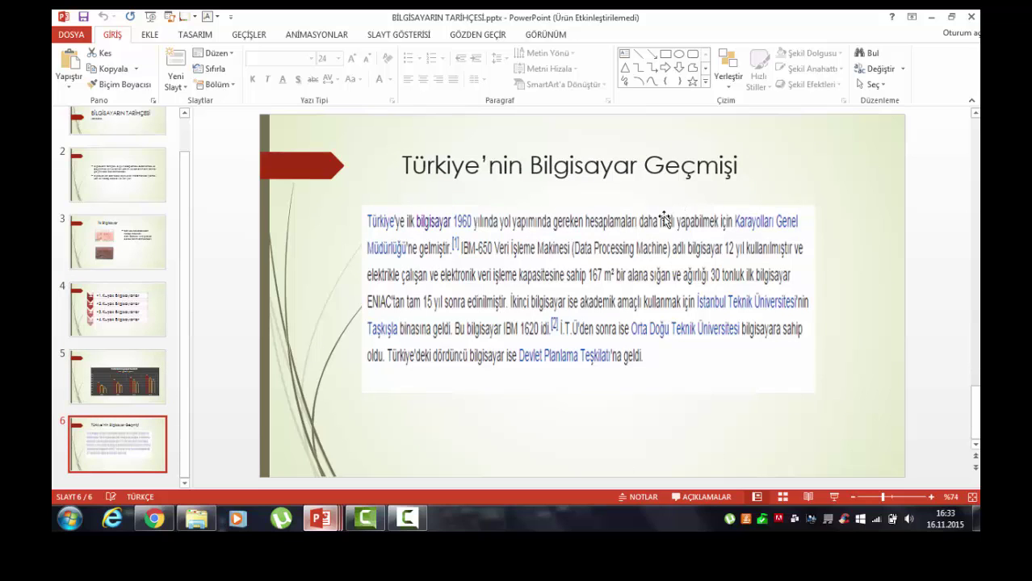
{"action": "left_click", "coordinate": [324, 521]}
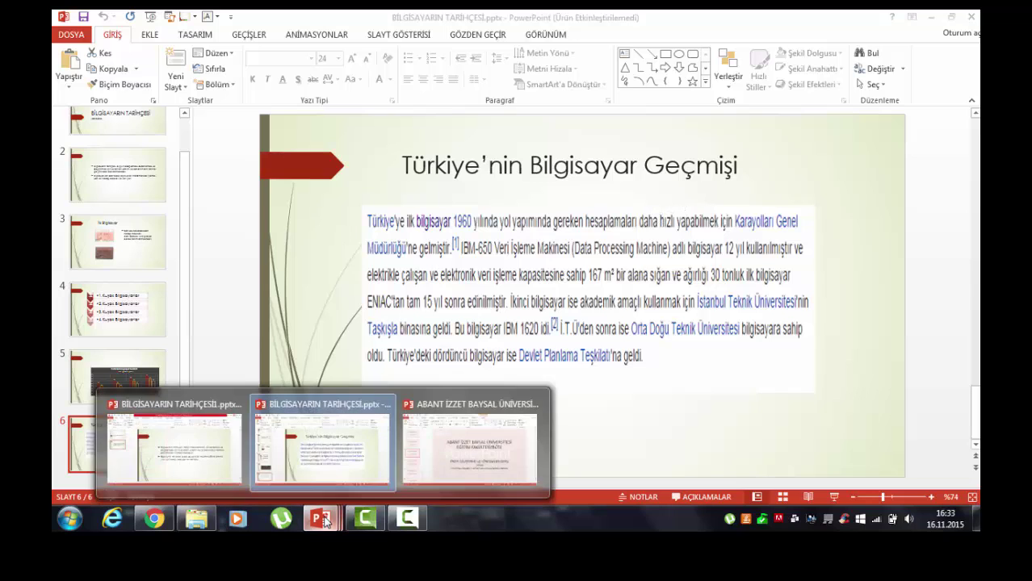
{"action": "left_click", "coordinate": [187, 446]}
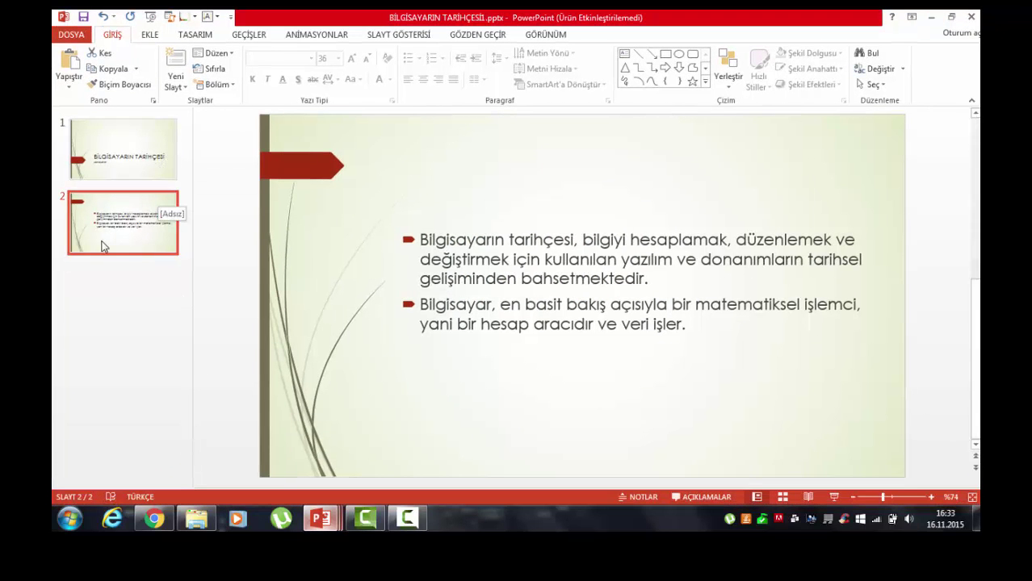
Step: Add a new slide after slide 2
{"action": "right_click", "coordinate": [106, 224]}
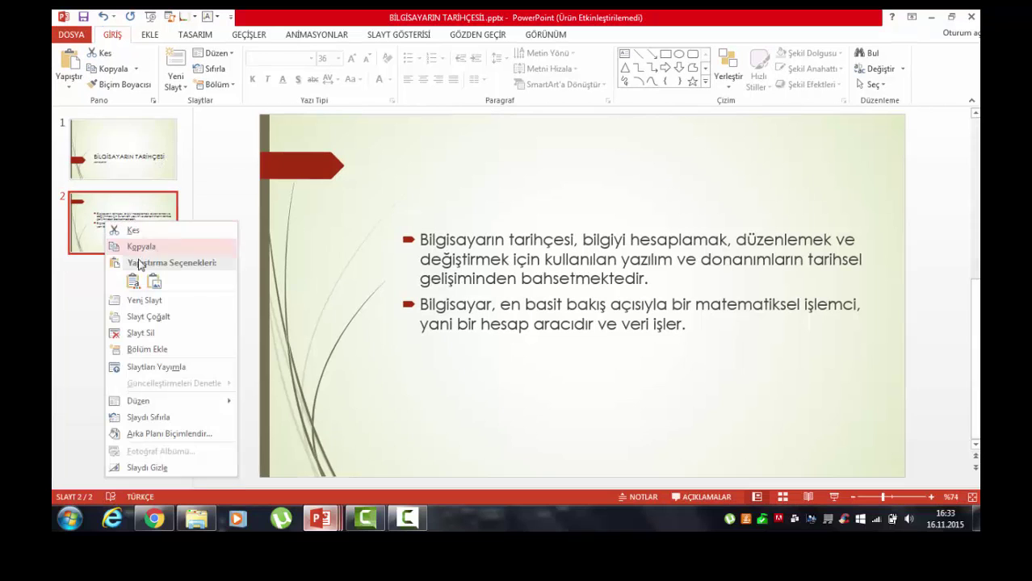
{"action": "left_click", "coordinate": [144, 301]}
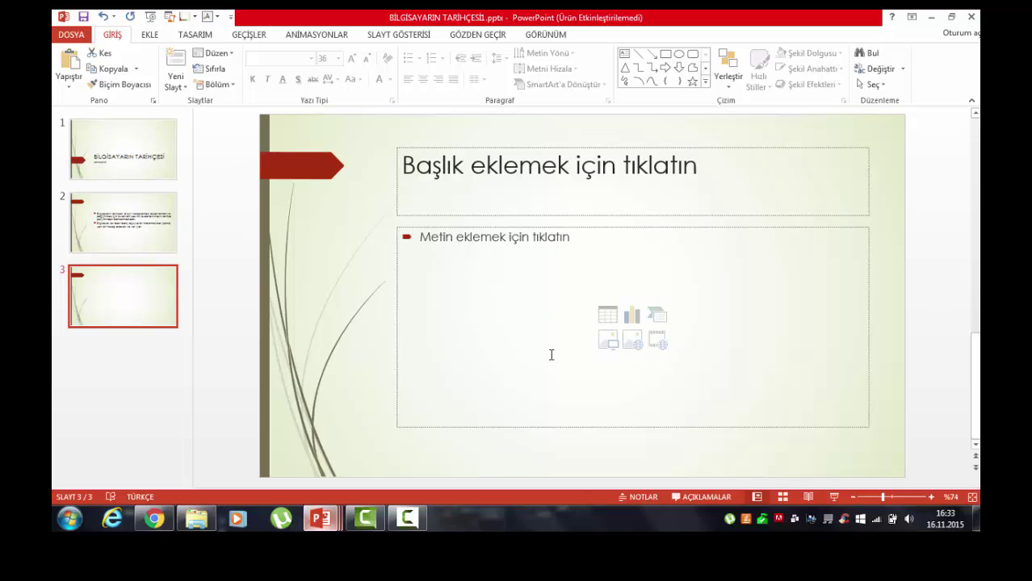
{"action": "left_click", "coordinate": [609, 343]}
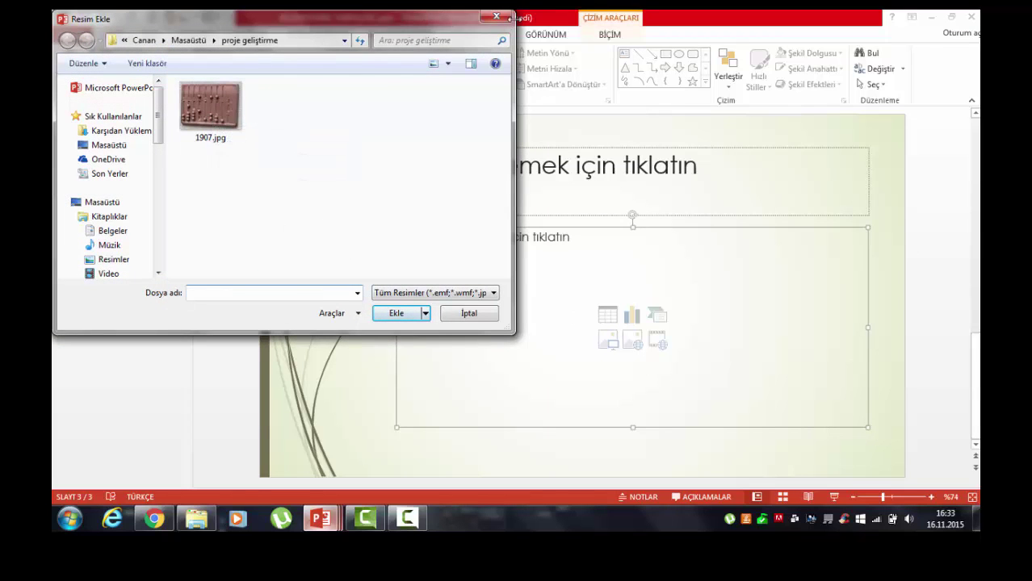
{"action": "left_click", "coordinate": [496, 16]}
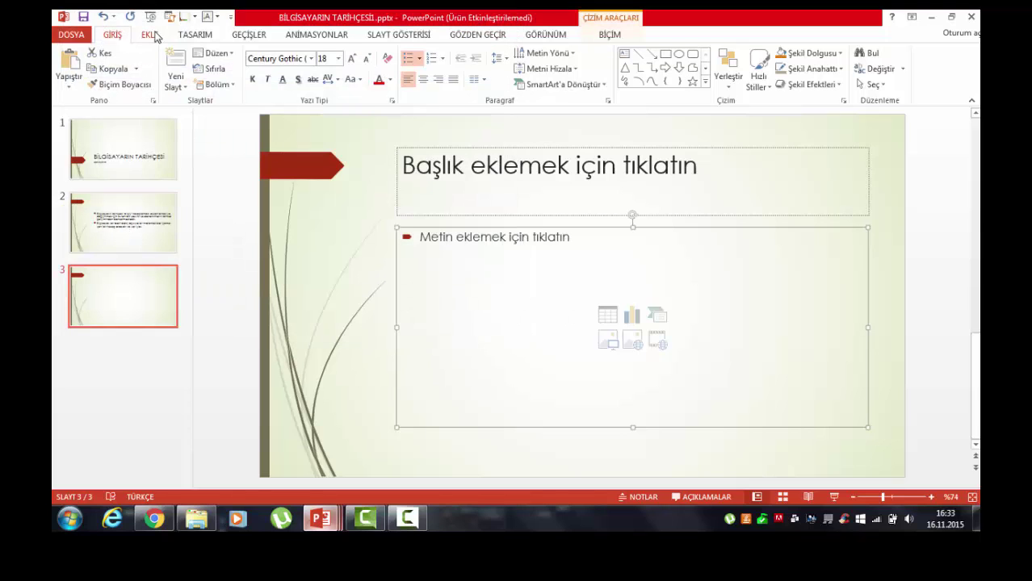
Step: Insert the abacus picture 1907.jpg onto the new slide 3
{"action": "left_click", "coordinate": [152, 35]}
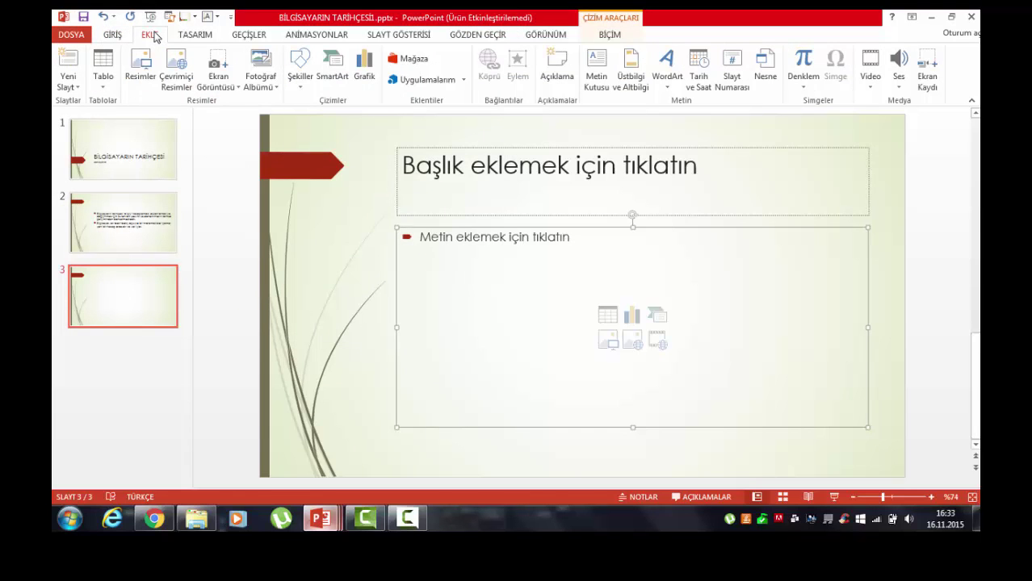
{"action": "left_click", "coordinate": [141, 71]}
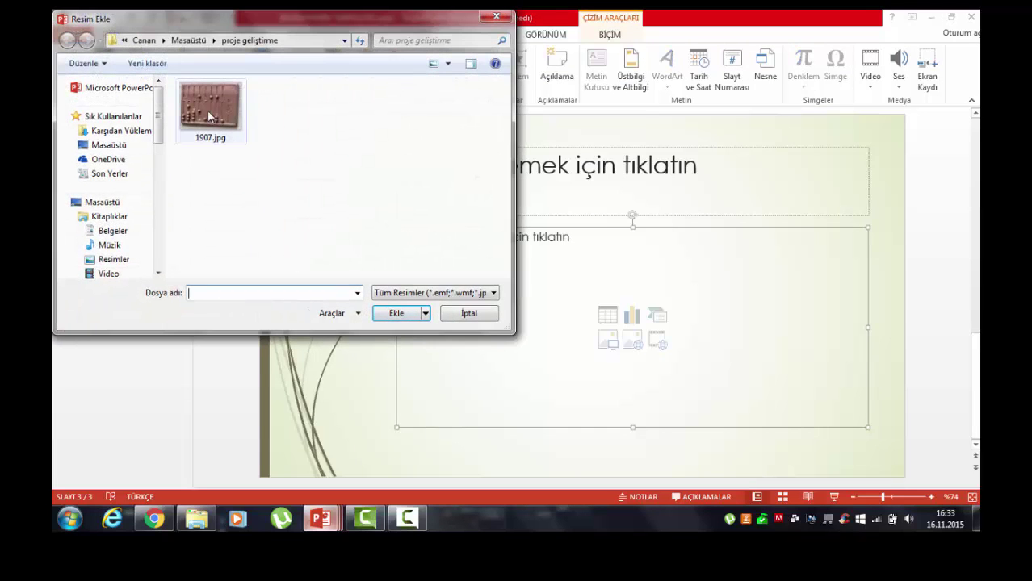
{"action": "left_click", "coordinate": [209, 116]}
{"action": "left_click", "coordinate": [397, 315]}
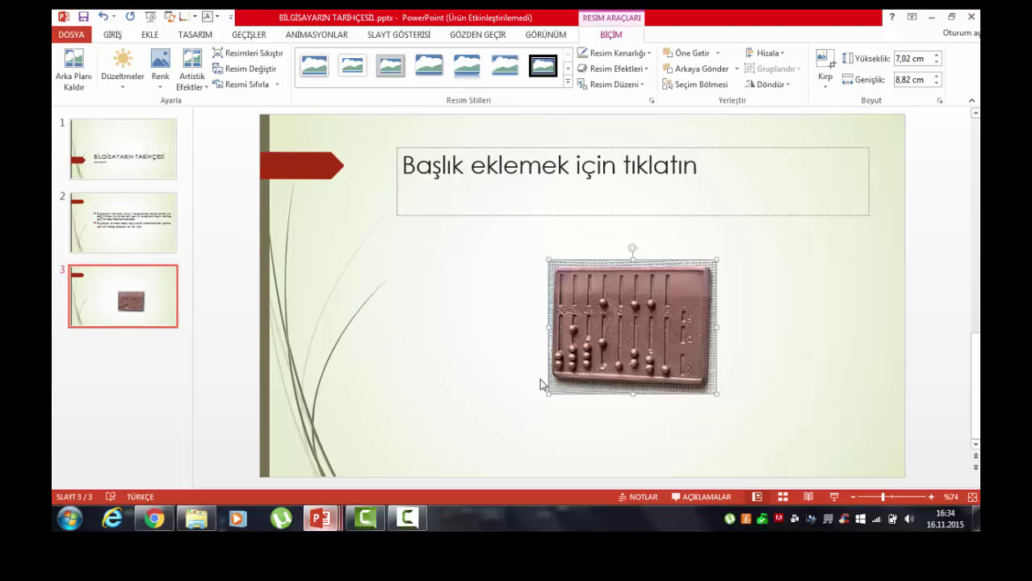
Step: Move the abacus picture left and title the slide 'İlk Bilgisayar'
{"action": "left_click_drag", "start_coordinate": [632, 322], "coordinate": [473, 288]}
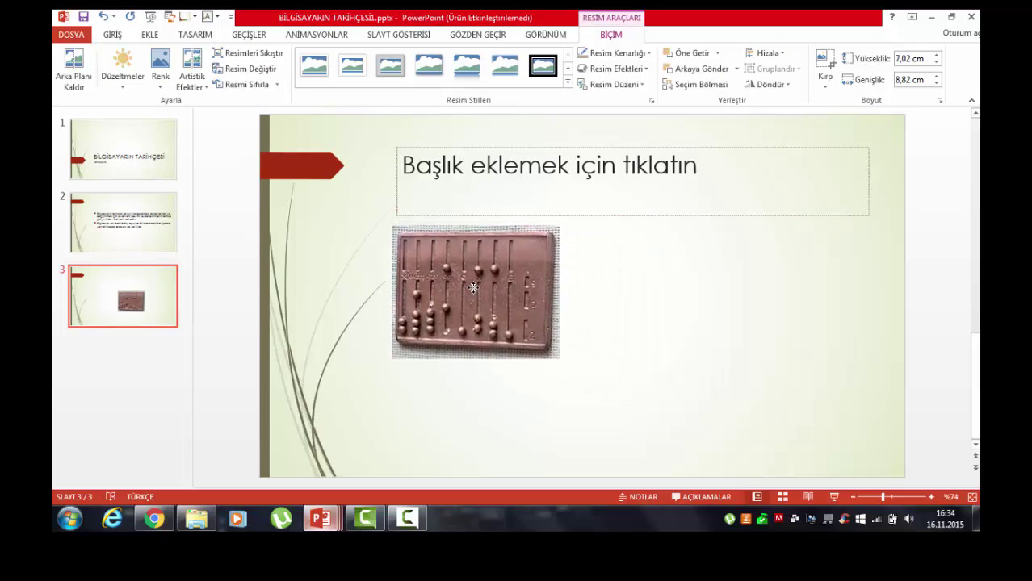
{"action": "left_click", "coordinate": [491, 175]}
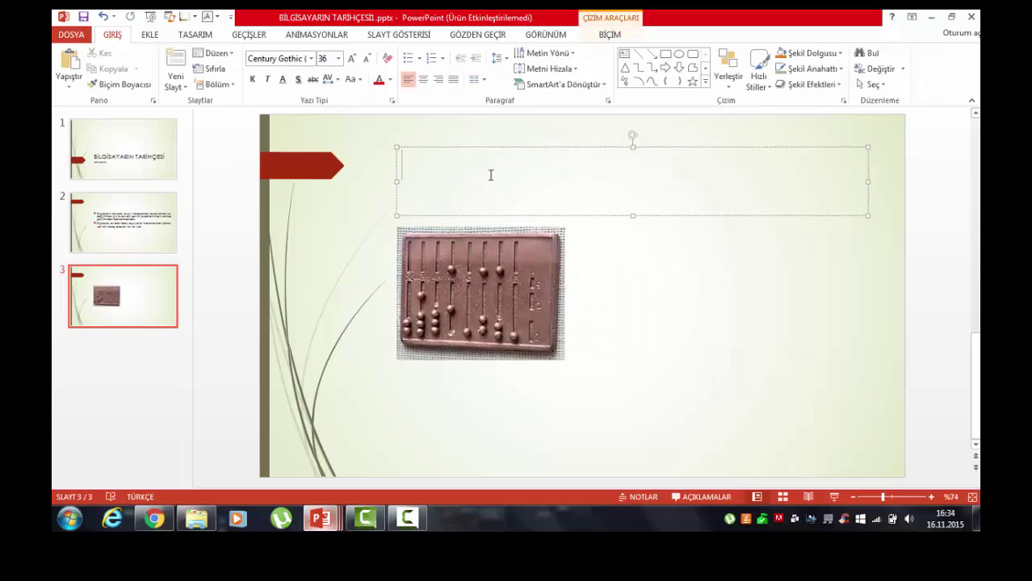
{"action": "type", "text": "İ"}
{"action": "type", "text": "lk B"}
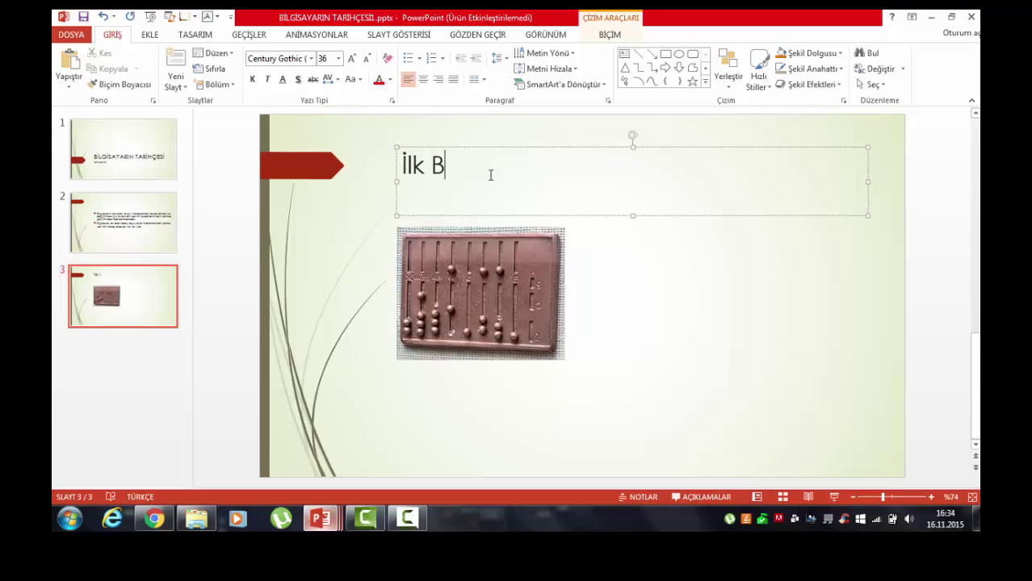
{"action": "type", "text": "ilgisa"}
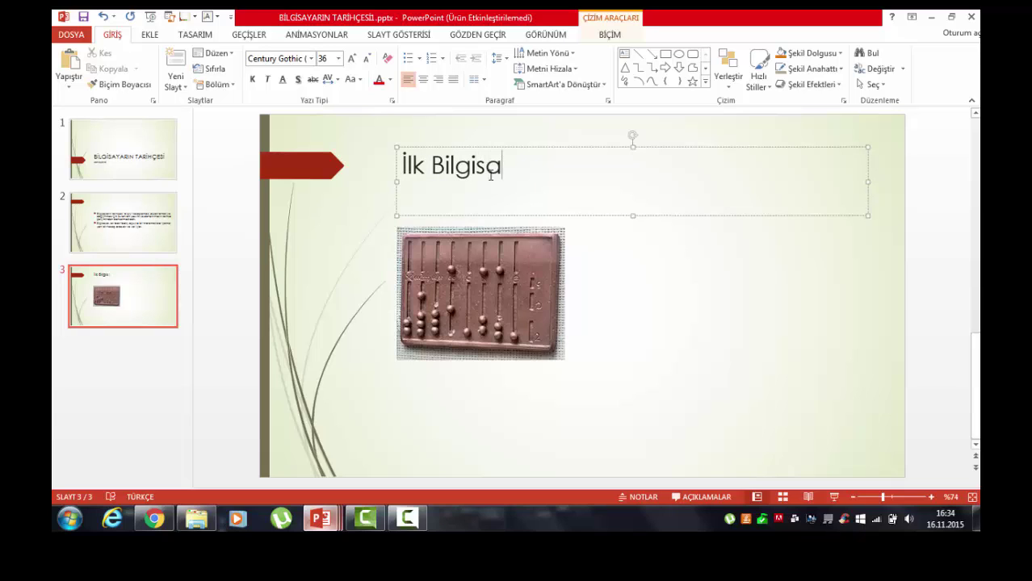
{"action": "type", "text": "yar"}
Step: Shrink the abacus picture to about half size and place it just under the title
{"action": "left_click", "coordinate": [507, 279]}
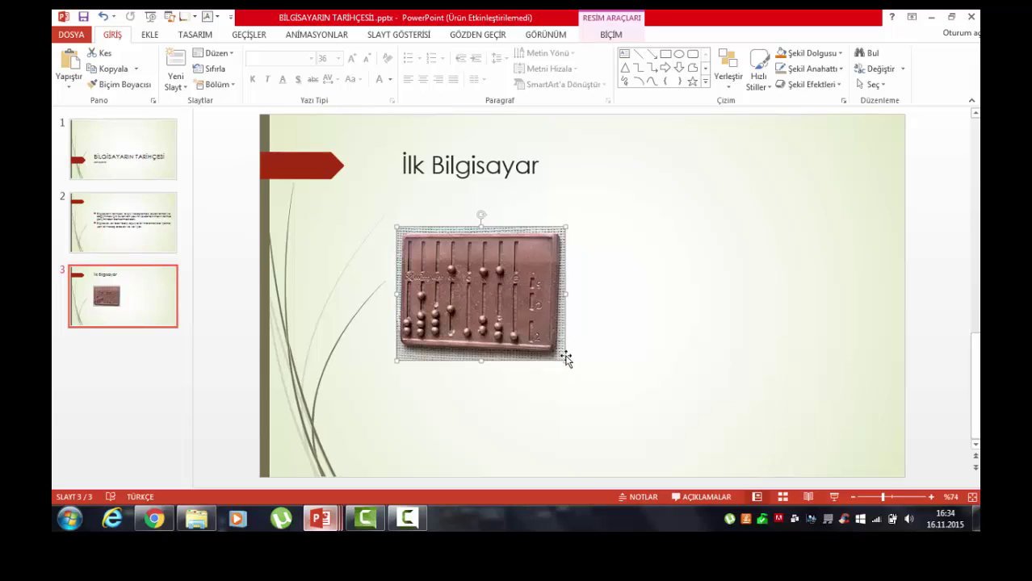
{"action": "mouse_move", "coordinate": [564, 363]}
{"action": "left_mouse_down"}
{"action": "mouse_move", "coordinate": [497, 302]}
{"action": "mouse_move", "coordinate": [505, 306]}
{"action": "left_mouse_up"}
{"action": "left_click_drag", "start_coordinate": [445, 272], "coordinate": [445, 255]}
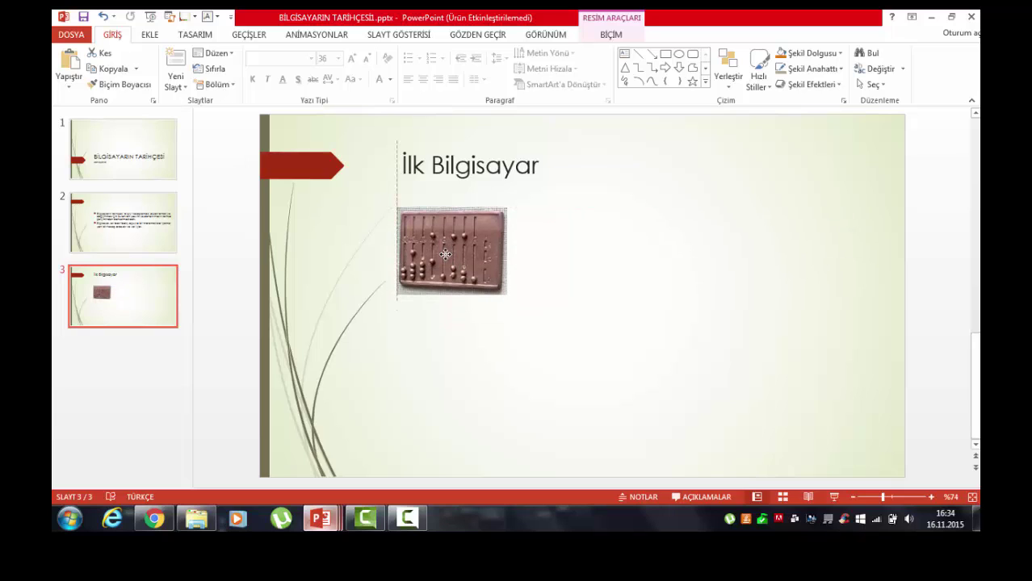
{"action": "left_click", "coordinate": [575, 386]}
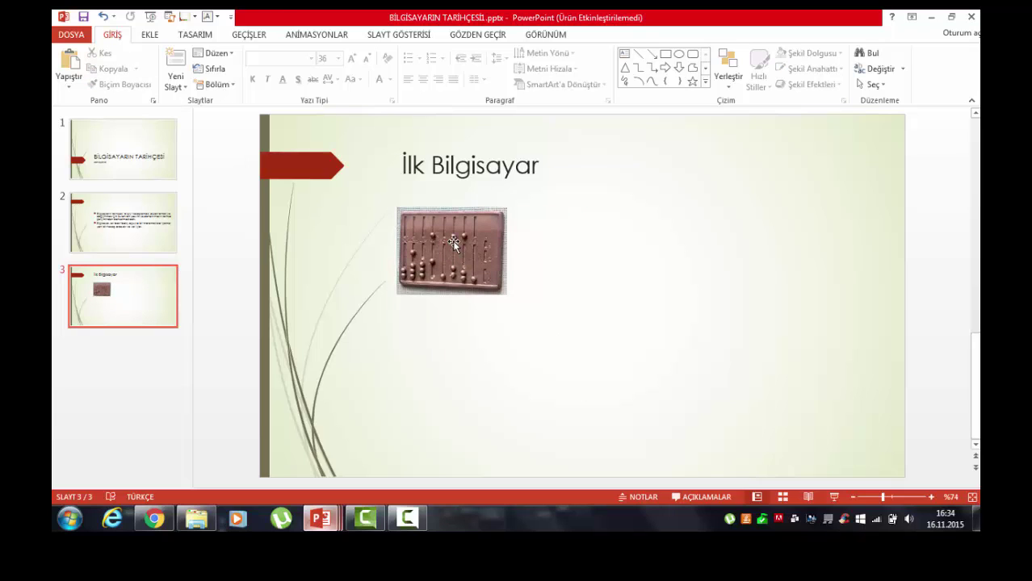
{"action": "left_click", "coordinate": [454, 244]}
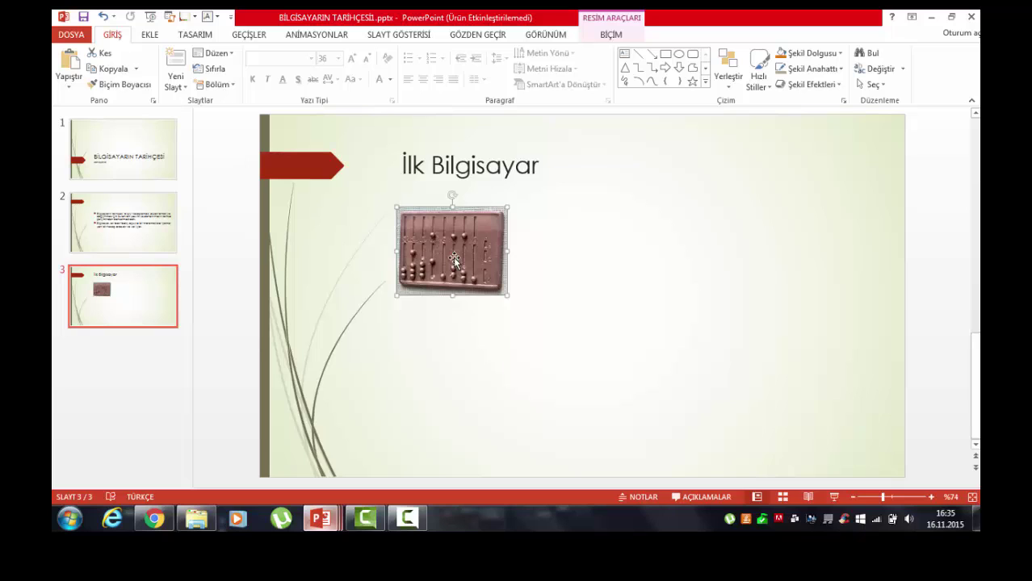
Step: Draw an empty text box to the right of the abacus picture
{"action": "left_click", "coordinate": [151, 35]}
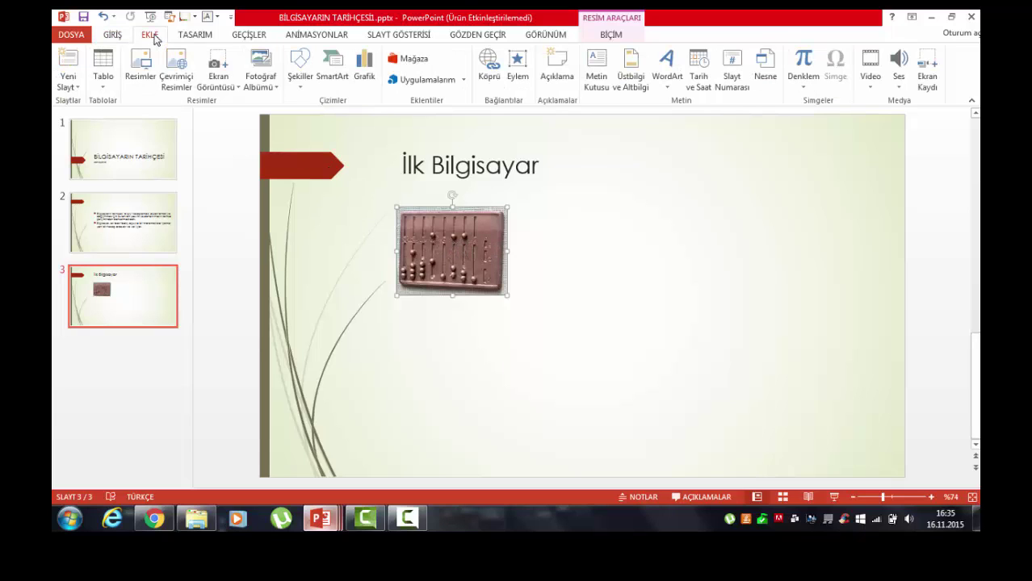
{"action": "left_click", "coordinate": [600, 91]}
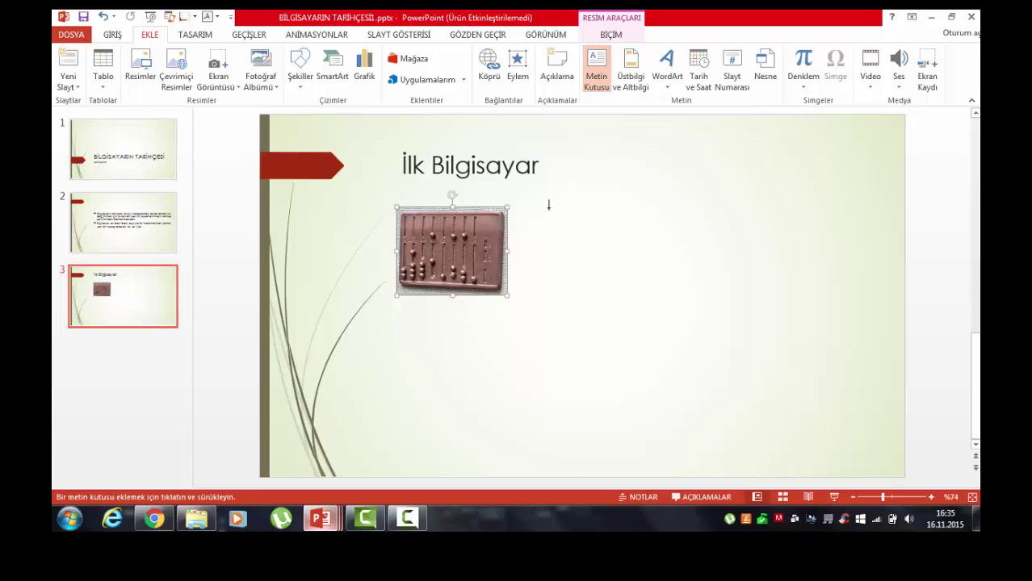
{"action": "left_click_drag", "start_coordinate": [549, 207], "coordinate": [860, 287]}
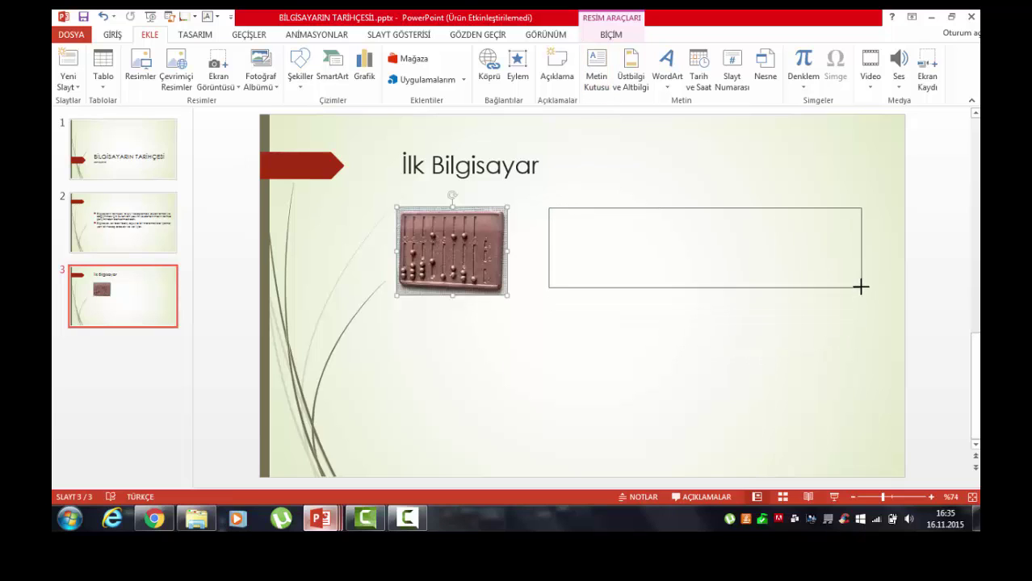
{"action": "left_click_drag", "start_coordinate": [860, 287], "coordinate": [792, 308]}
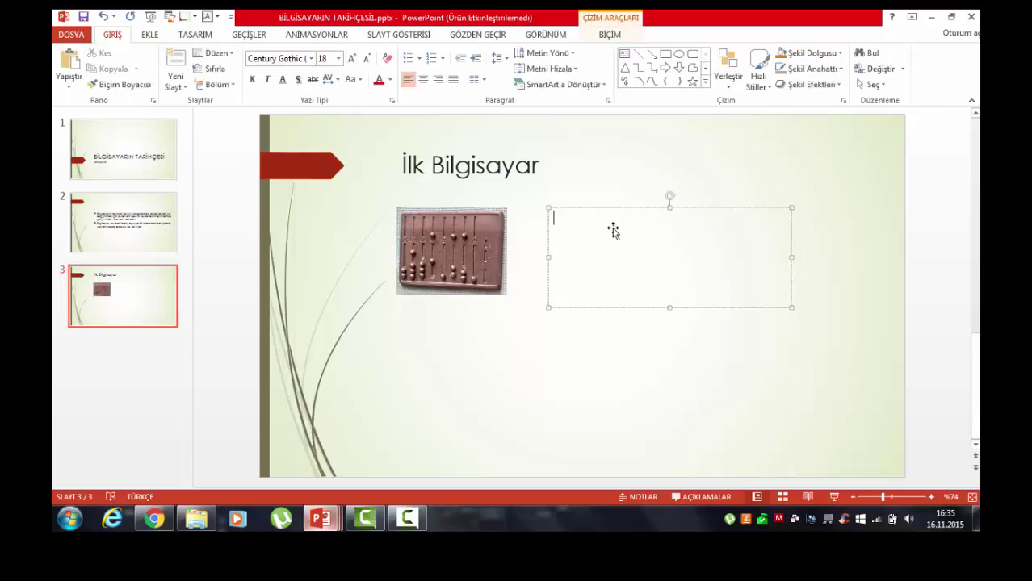
{"action": "key", "text": "Escape"}
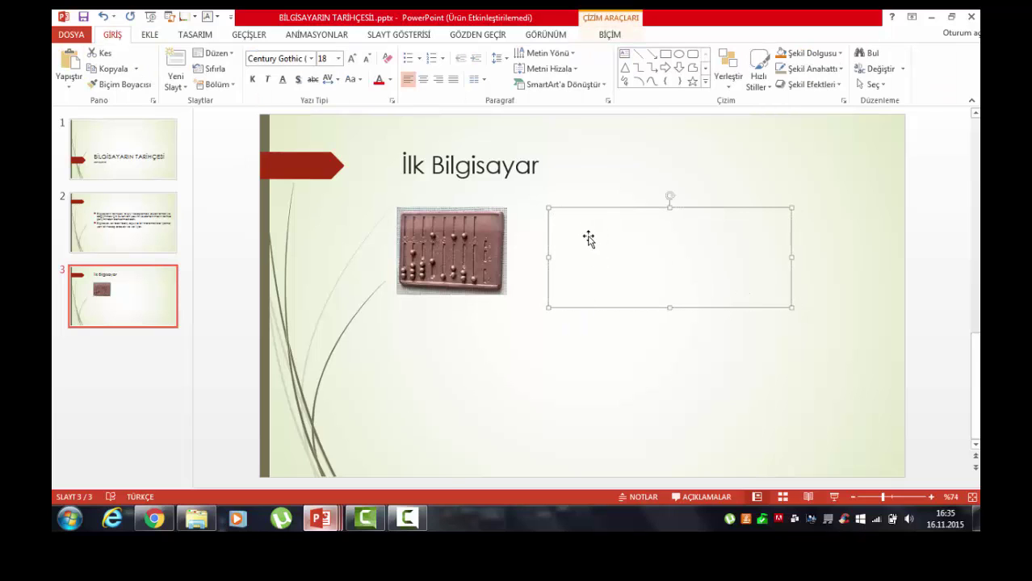
Step: Copy the abacus text from the finished presentation's İlk Bilgisayar slide
{"action": "mouse_move", "coordinate": [321, 521]}
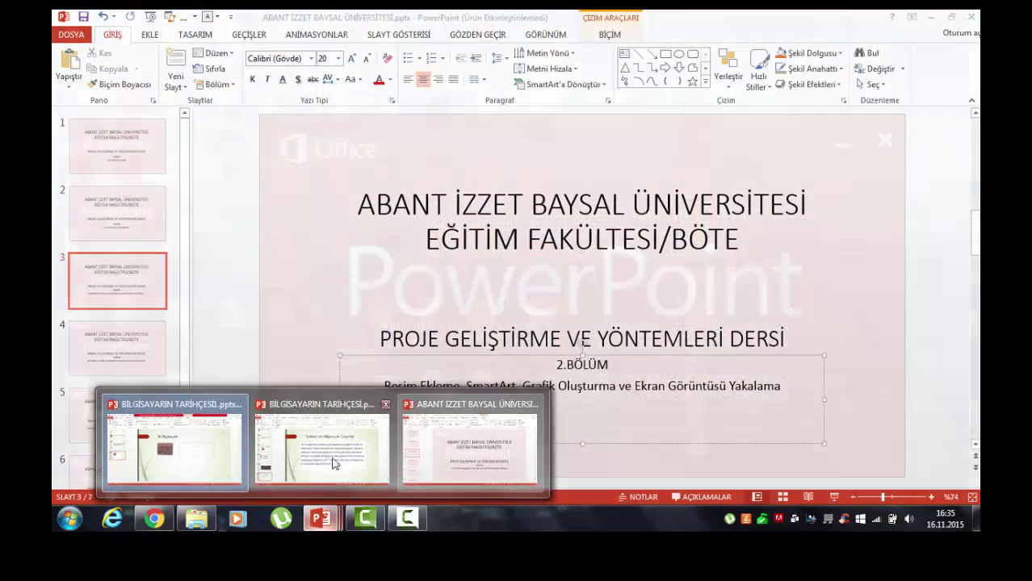
{"action": "left_click", "coordinate": [323, 460]}
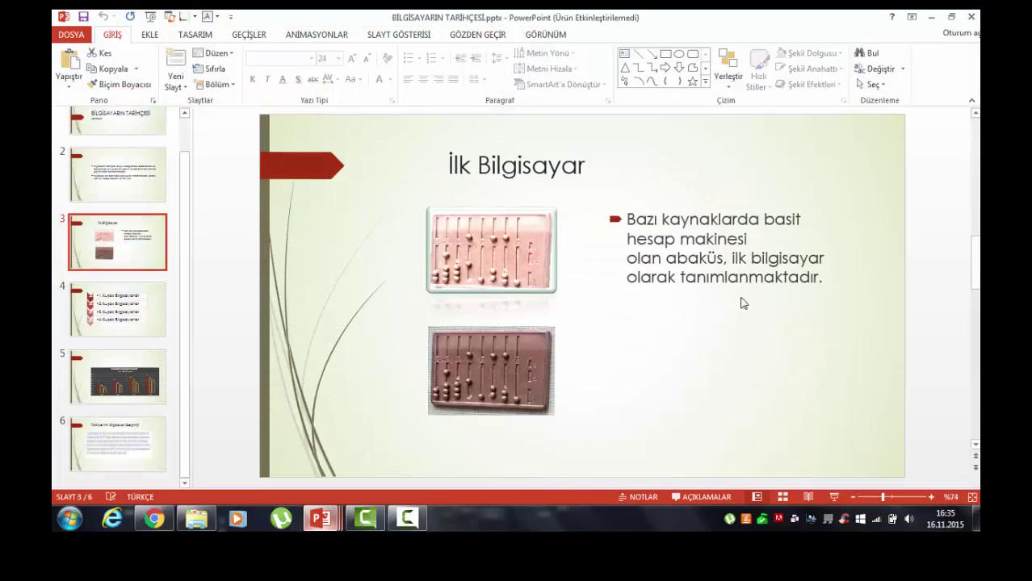
{"action": "left_click", "coordinate": [627, 220]}
{"action": "left_click_drag", "start_coordinate": [627, 220], "coordinate": [822, 278]}
{"action": "right_click", "coordinate": [674, 255]}
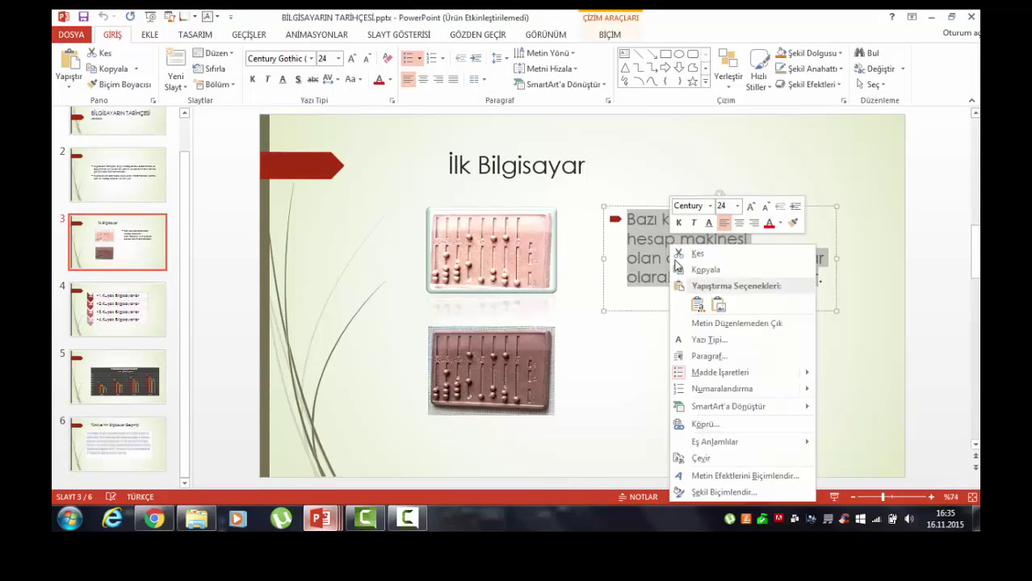
{"action": "left_click", "coordinate": [682, 270]}
Step: Paste the abacus sentence into the empty text box on slide 3 of the working copy
{"action": "mouse_move", "coordinate": [321, 519]}
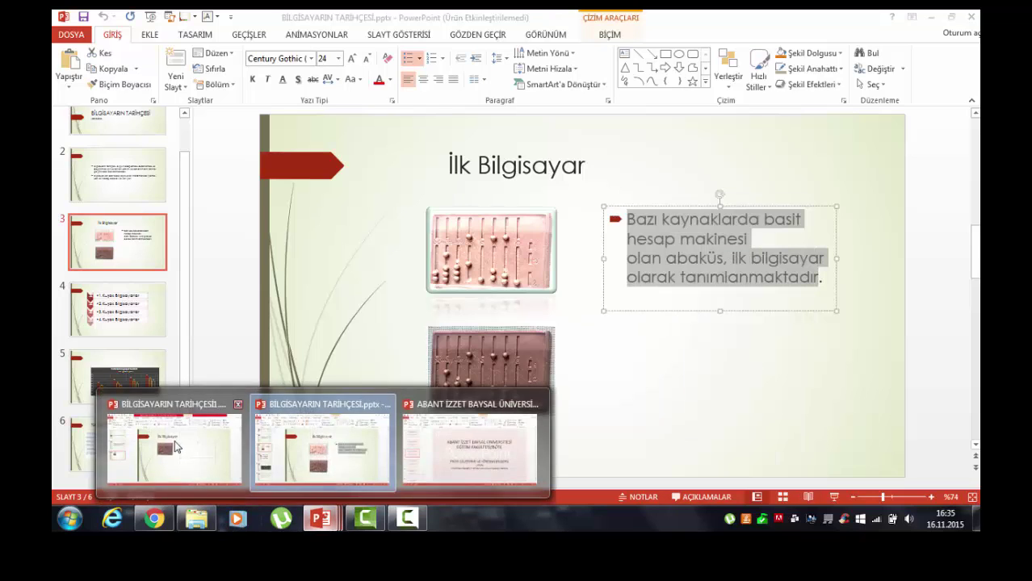
{"action": "left_click", "coordinate": [175, 446]}
{"action": "right_click", "coordinate": [590, 244]}
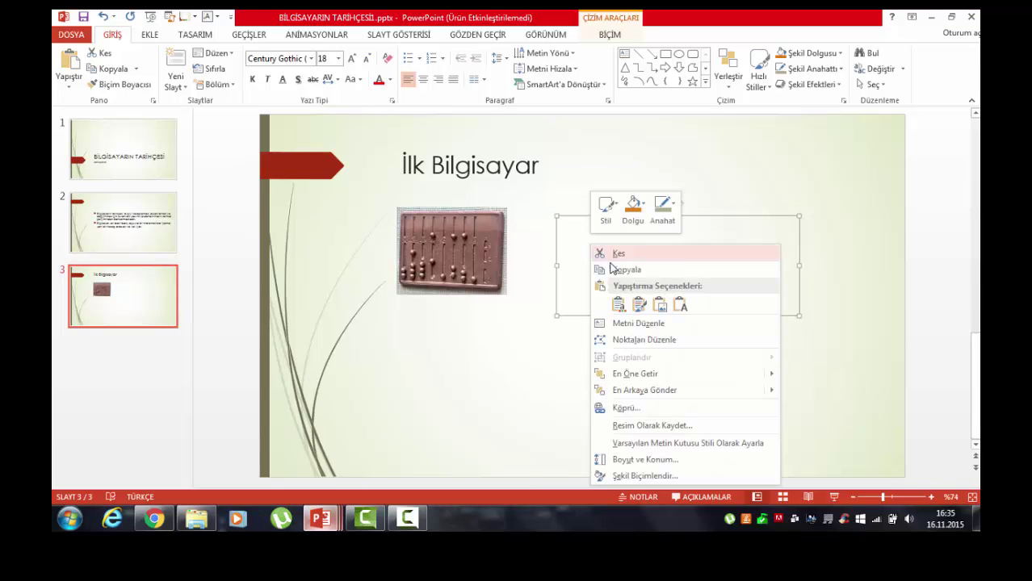
{"action": "left_click", "coordinate": [618, 302]}
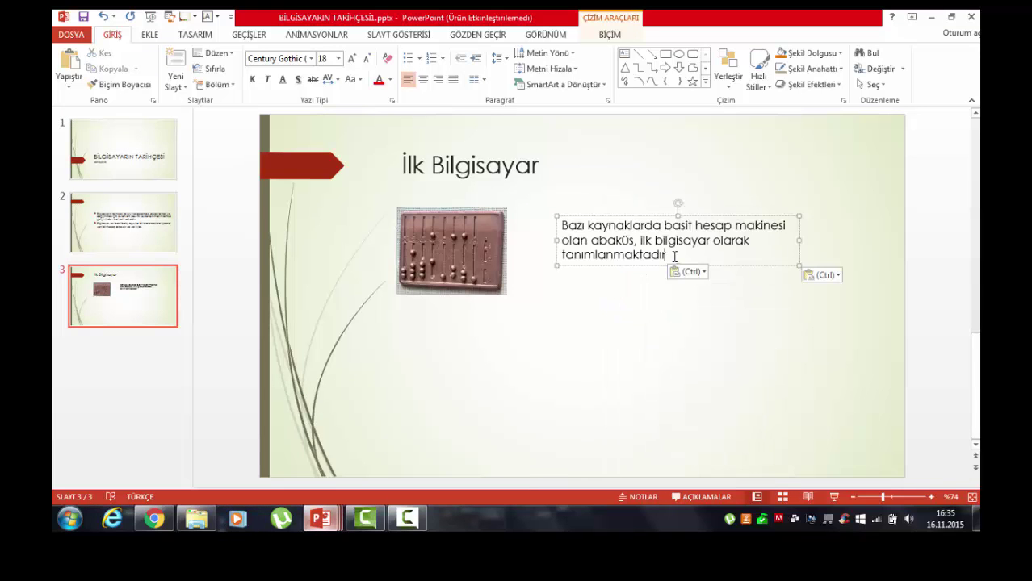
{"action": "scroll", "coordinate": [657, 323], "scroll_direction": "up", "scroll_amount": 3}
{"action": "scroll", "coordinate": [549, 323], "scroll_direction": "down", "scroll_amount": 3}
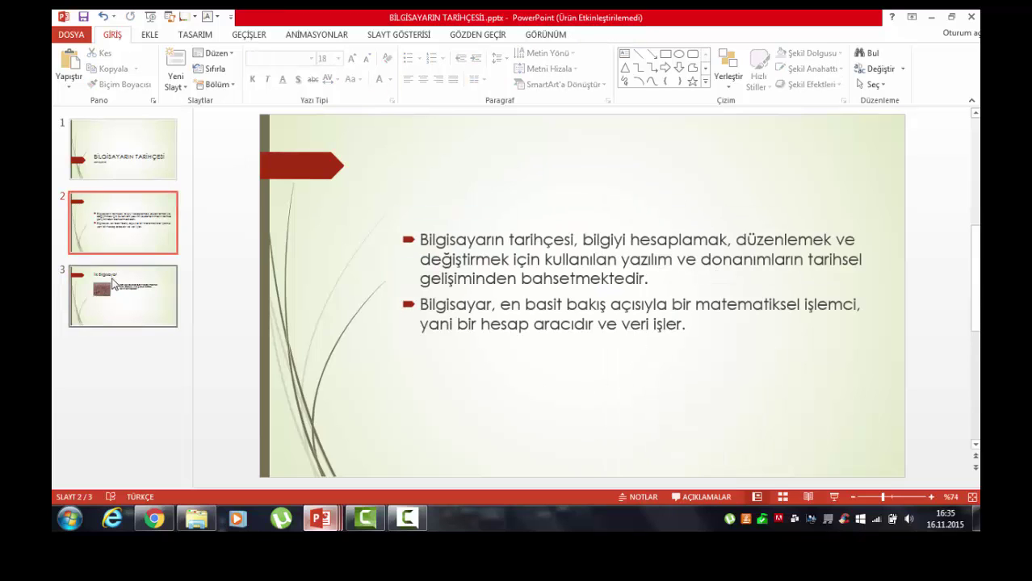
{"action": "left_click", "coordinate": [450, 244]}
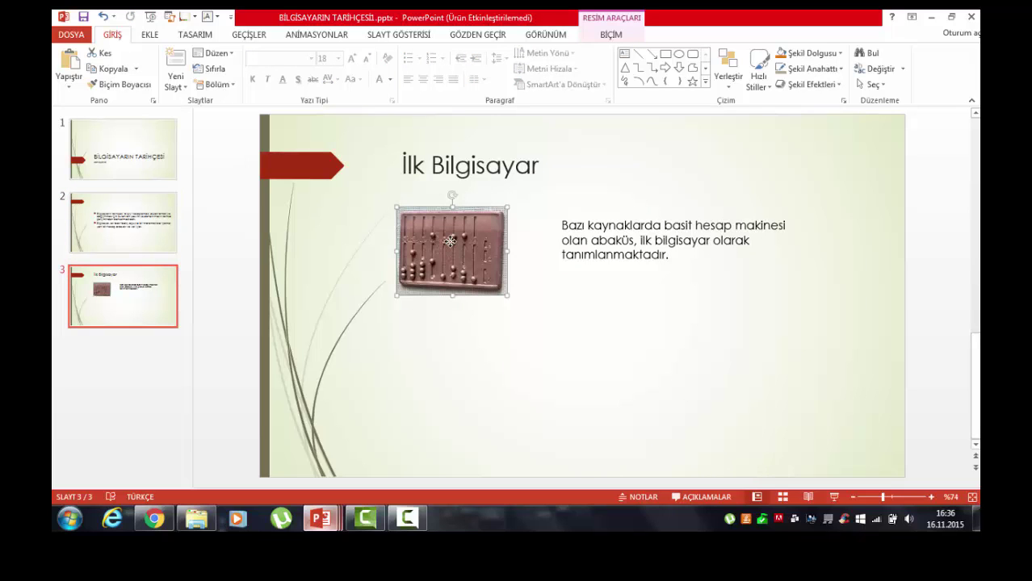
Step: Copy the abacus picture and place the pasted duplicate below the original
{"action": "left_click", "coordinate": [616, 39]}
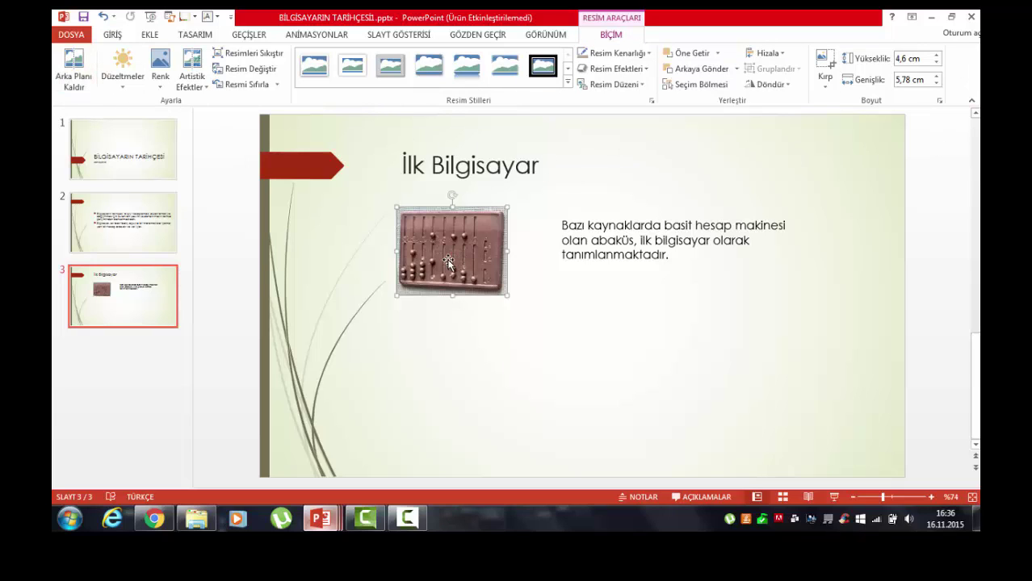
{"action": "right_click", "coordinate": [436, 230]}
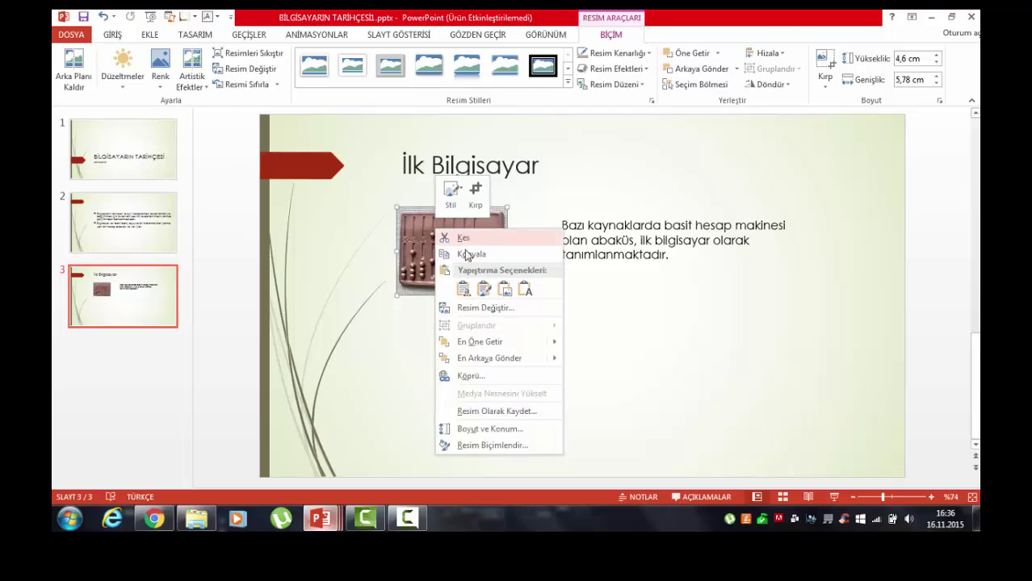
{"action": "left_click", "coordinate": [470, 254]}
{"action": "right_click", "coordinate": [423, 339]}
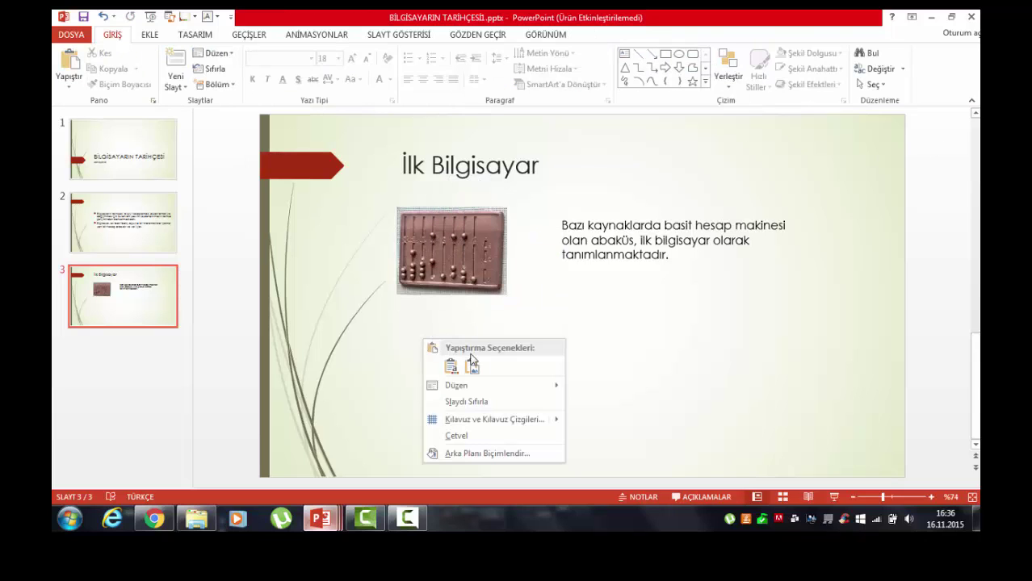
{"action": "left_click", "coordinate": [451, 367]}
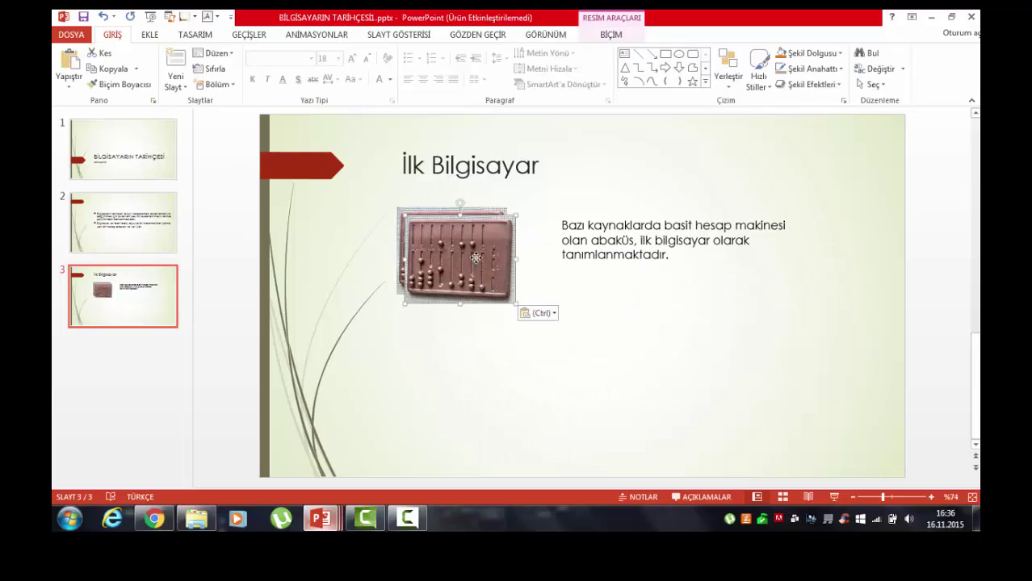
{"action": "left_click_drag", "start_coordinate": [473, 259], "coordinate": [468, 378]}
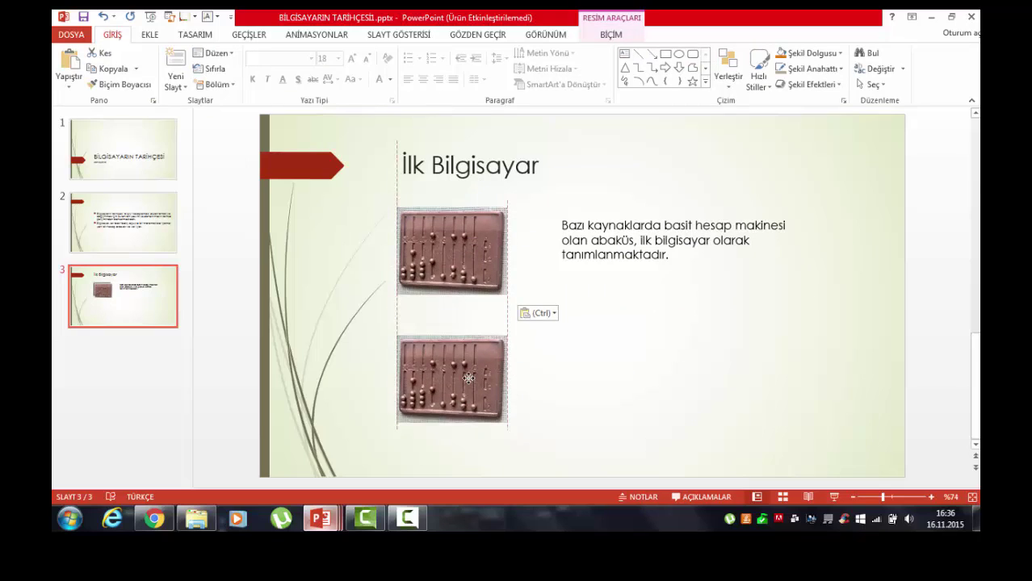
{"action": "left_click", "coordinate": [455, 252]}
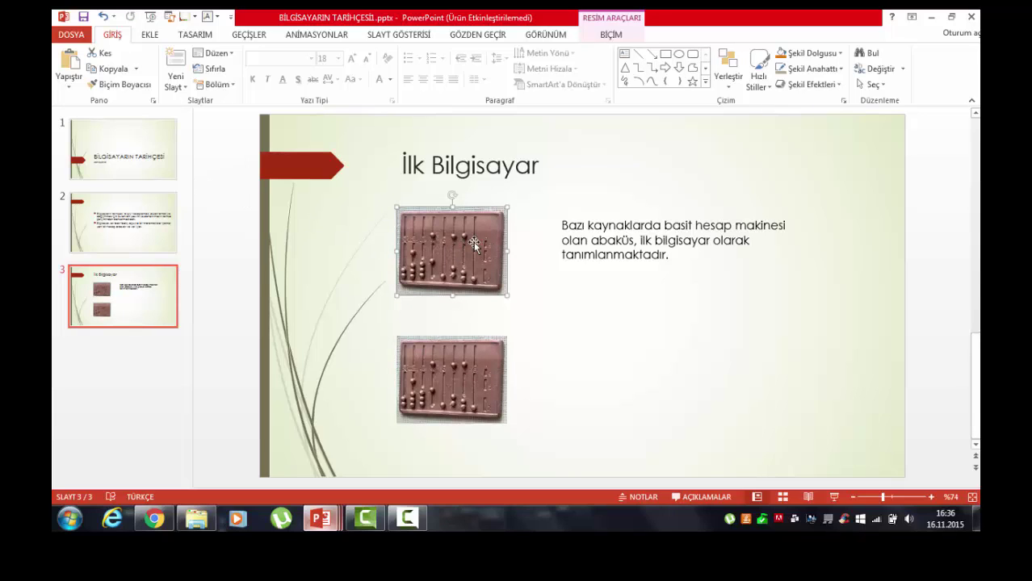
{"action": "left_click", "coordinate": [612, 35]}
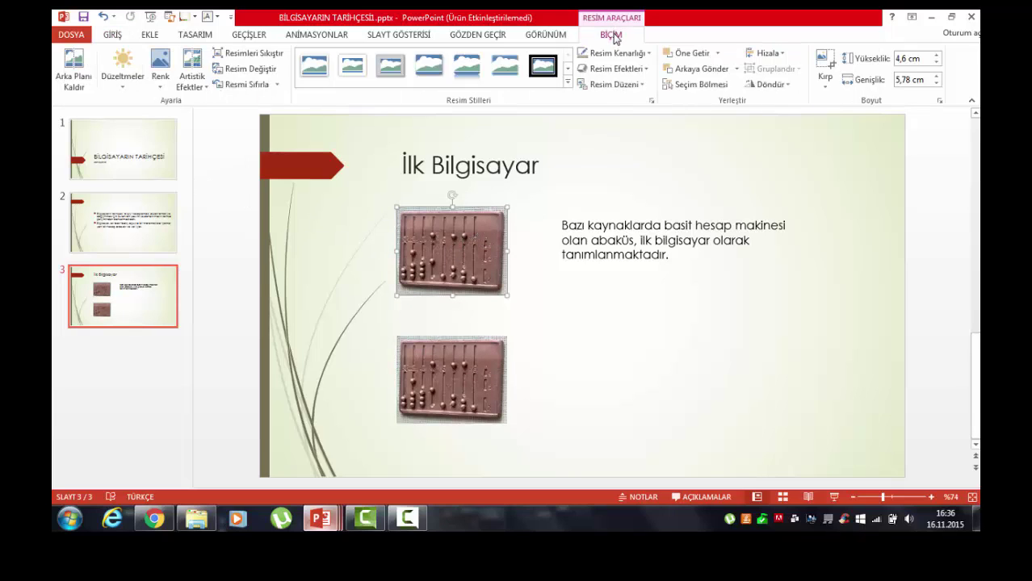
Step: Remove the upper picture's background, stretching the keep area to its left, top and right edges
{"action": "left_click", "coordinate": [76, 87]}
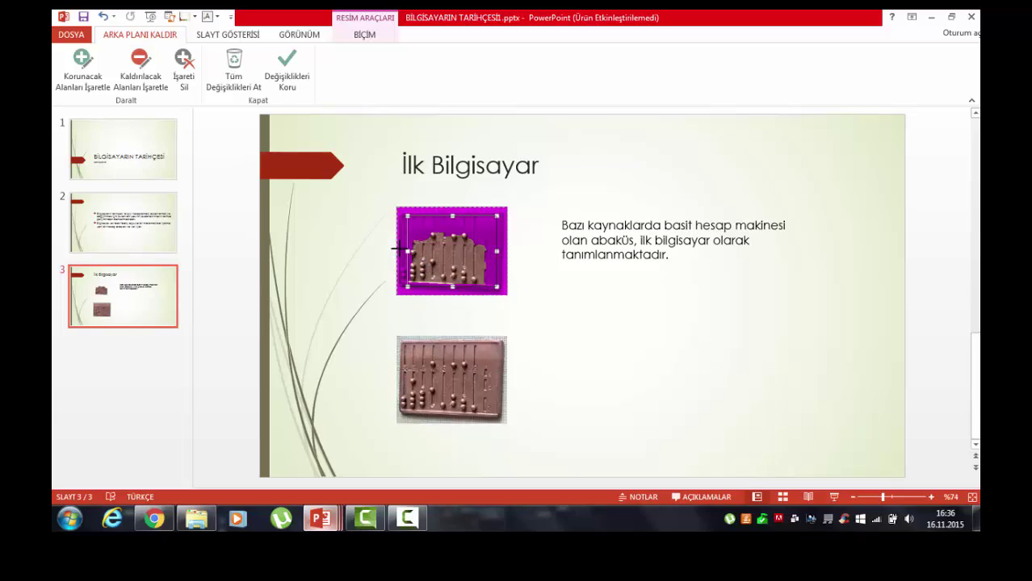
{"action": "left_click_drag", "start_coordinate": [396, 250], "coordinate": [471, 248]}
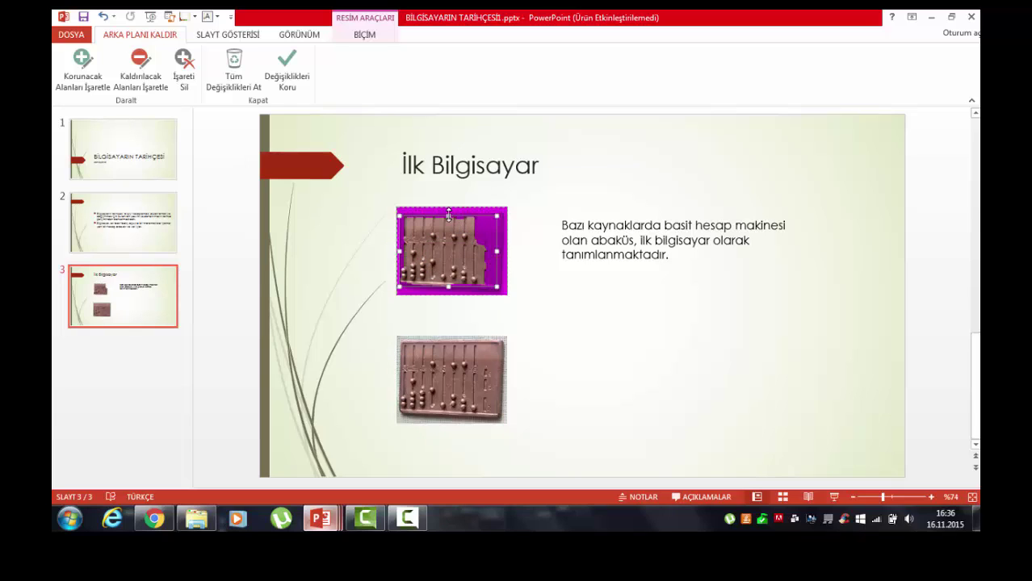
{"action": "left_click_drag", "start_coordinate": [448, 214], "coordinate": [449, 210]}
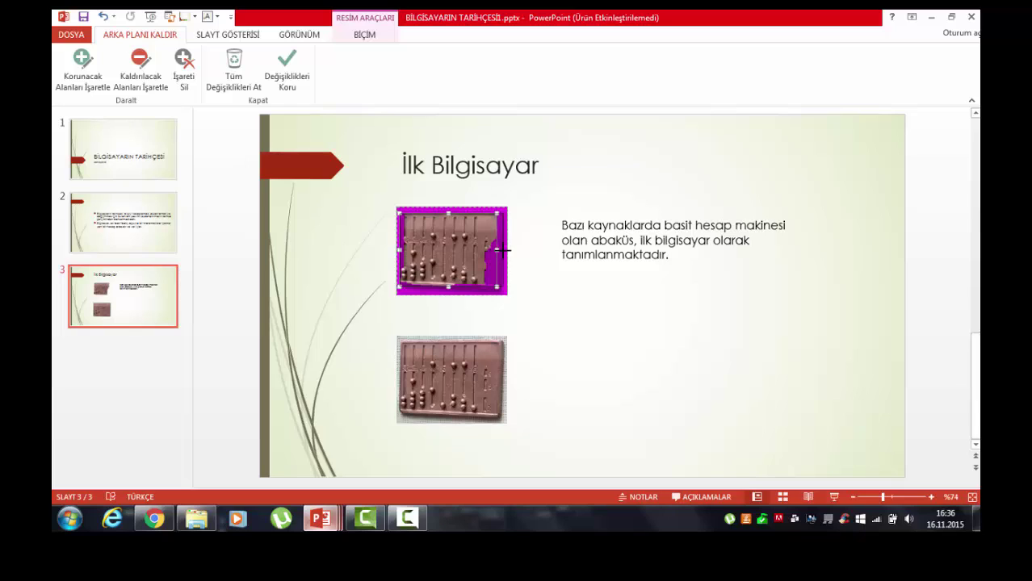
{"action": "left_click_drag", "start_coordinate": [502, 251], "coordinate": [504, 250]}
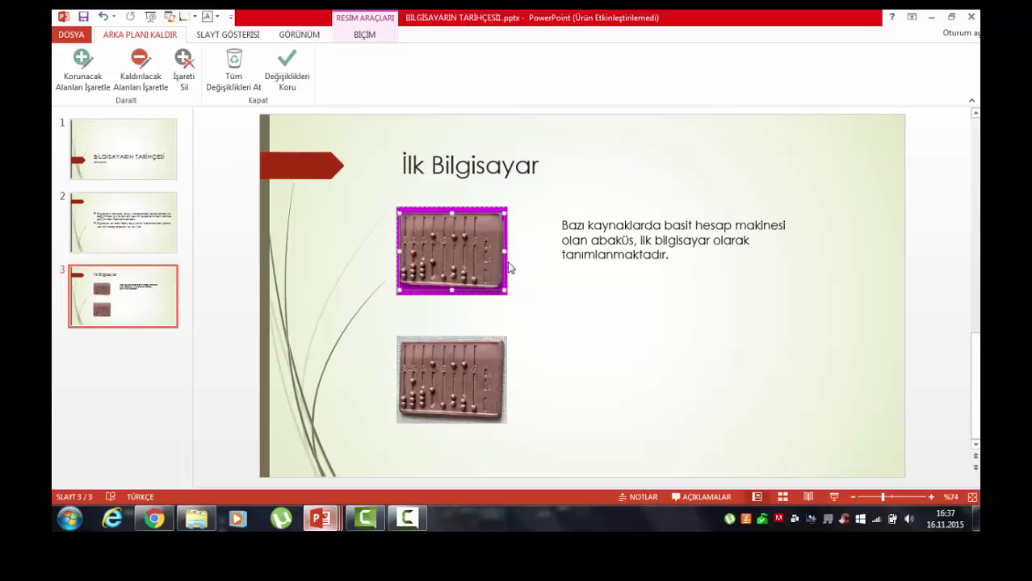
{"action": "left_click", "coordinate": [409, 289]}
Step: Mark the abacus's bottom edge and top-right corner to keep, the upper-left to remove, and keep the changes
{"action": "left_click", "coordinate": [74, 72]}
{"action": "left_click", "coordinate": [82, 73]}
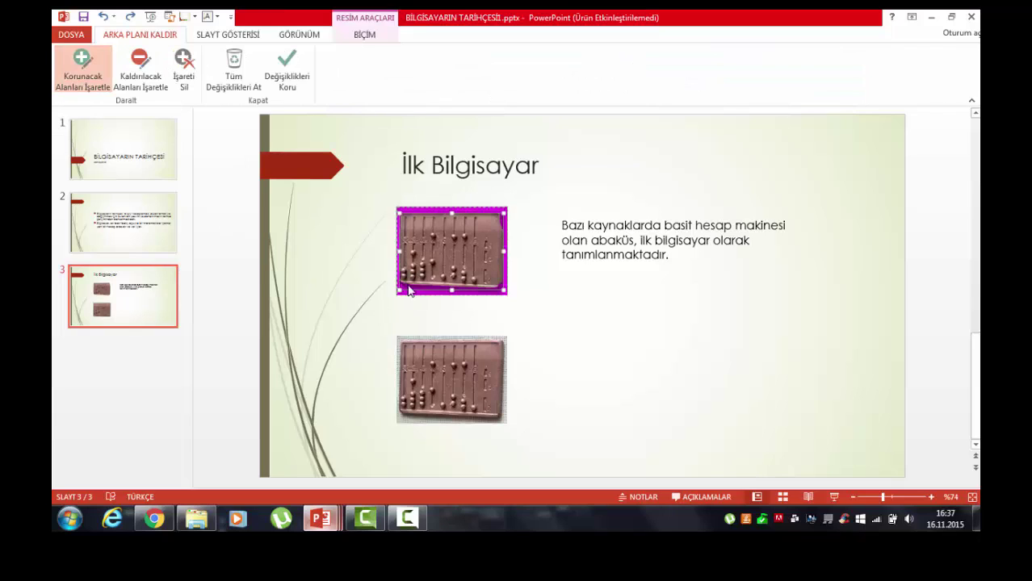
{"action": "left_click_drag", "start_coordinate": [410, 289], "coordinate": [473, 293]}
{"action": "left_click", "coordinate": [500, 218]}
{"action": "left_click_drag", "start_coordinate": [487, 289], "coordinate": [500, 286]}
{"action": "left_click", "coordinate": [140, 68]}
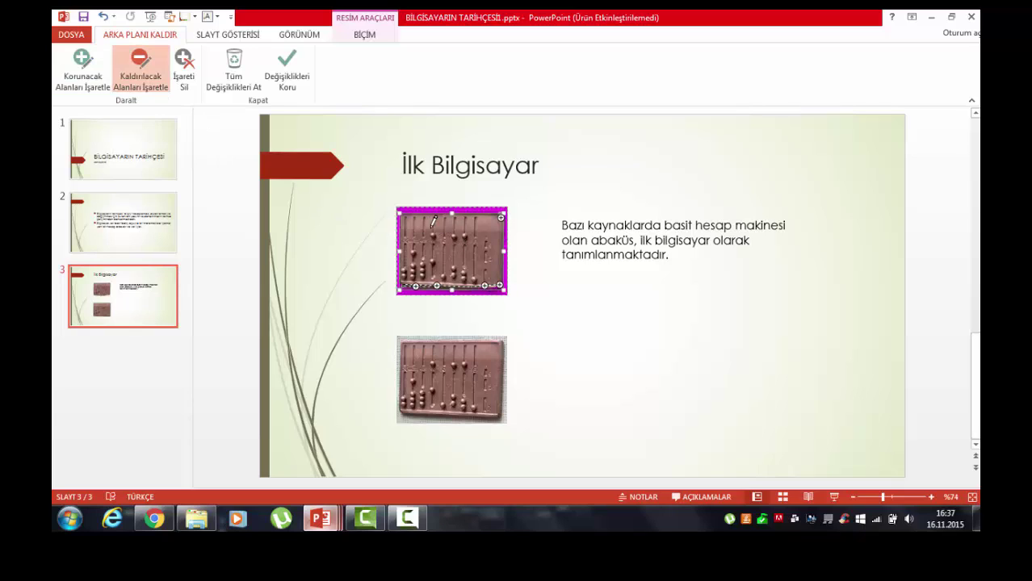
{"action": "left_click_drag", "start_coordinate": [448, 260], "coordinate": [404, 216]}
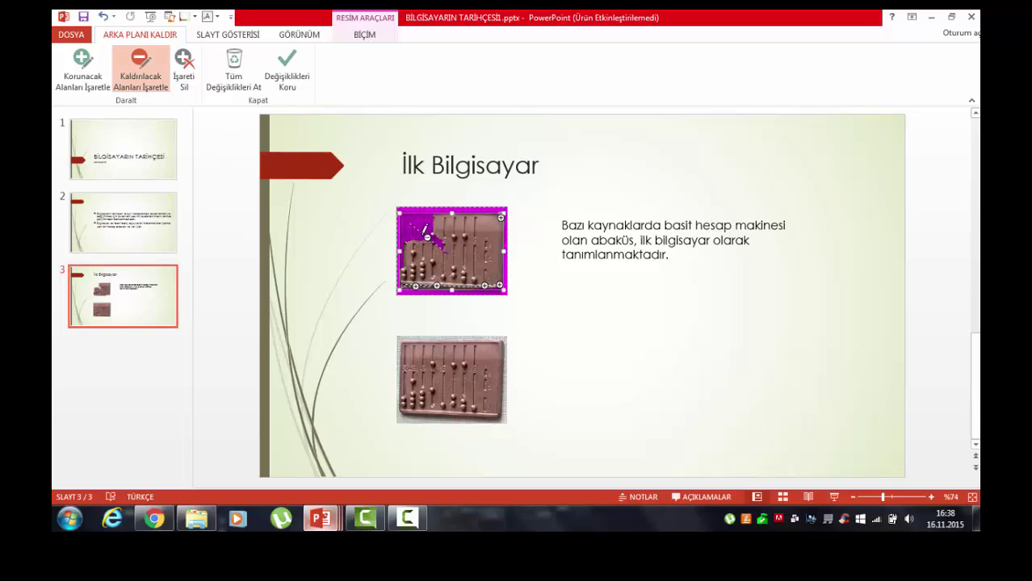
{"action": "left_click", "coordinate": [186, 71]}
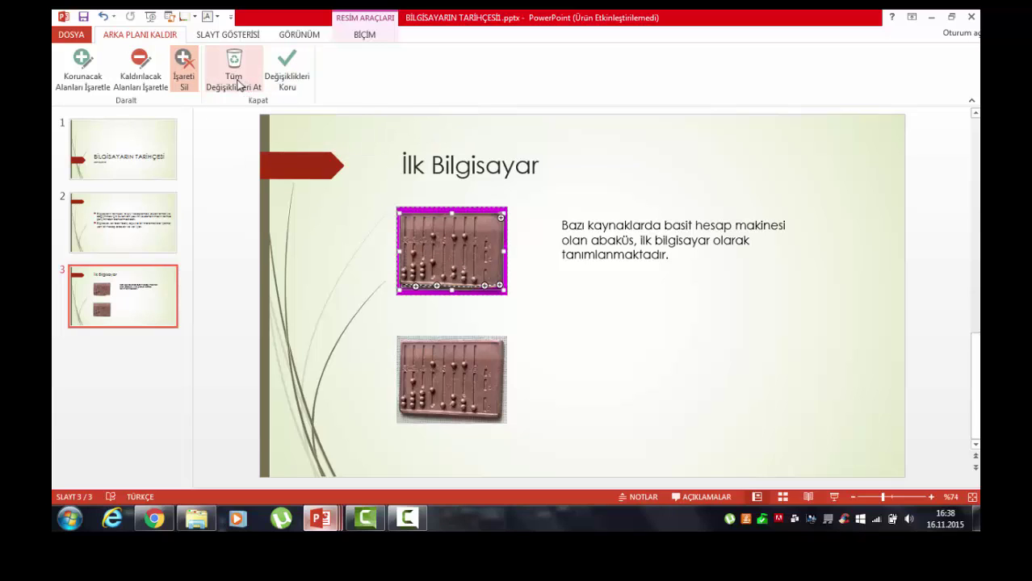
{"action": "left_click", "coordinate": [295, 77]}
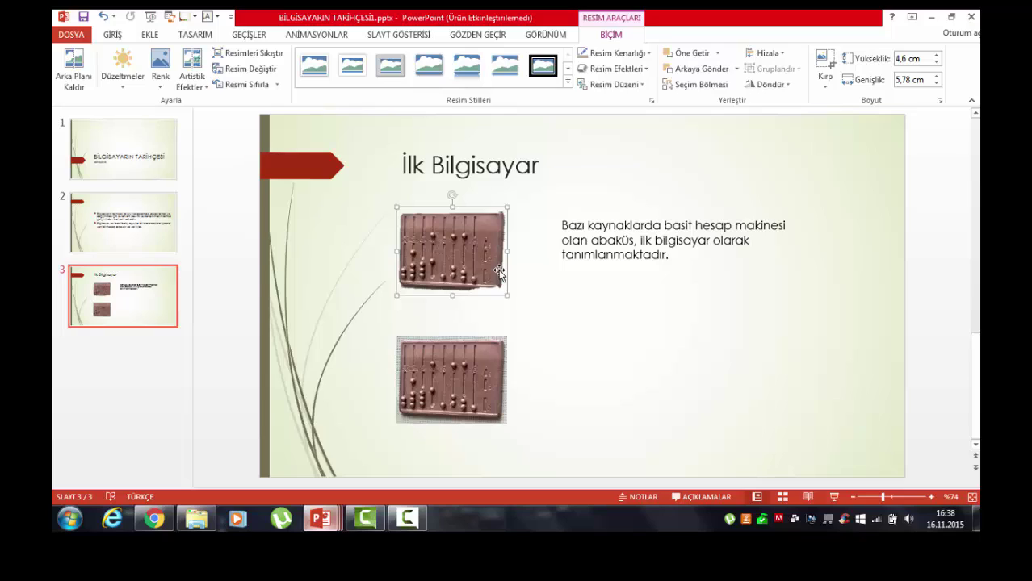
Step: Apply the Sharpen: 50% correction to the background-free abacus picture
{"action": "left_click", "coordinate": [124, 91]}
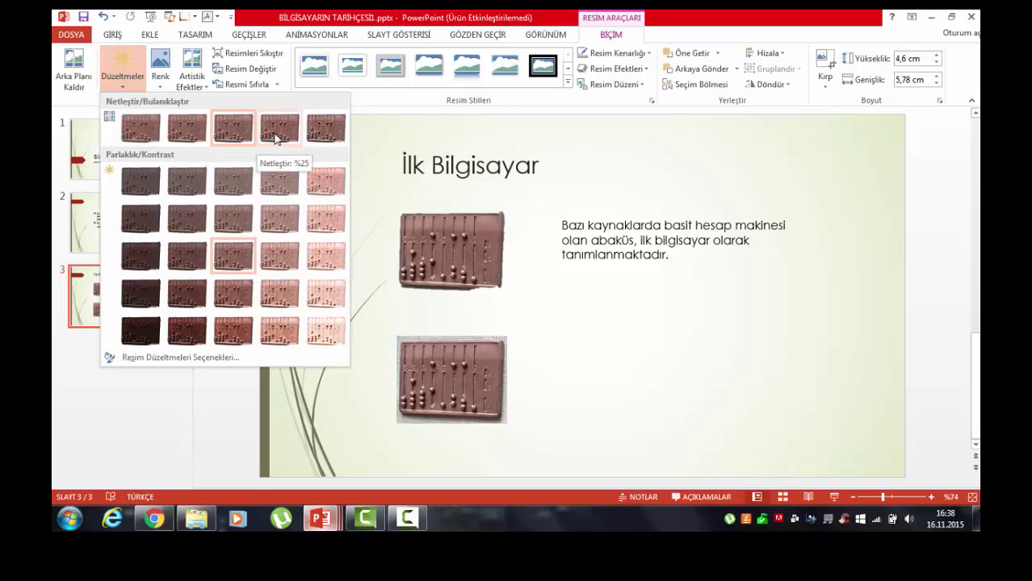
{"action": "left_click", "coordinate": [320, 137]}
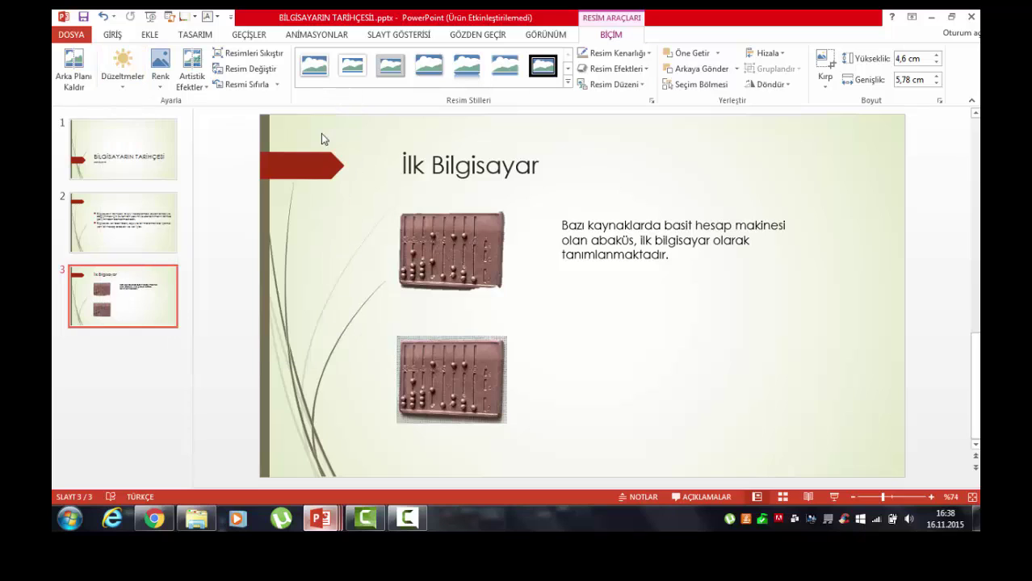
{"action": "left_click", "coordinate": [122, 86]}
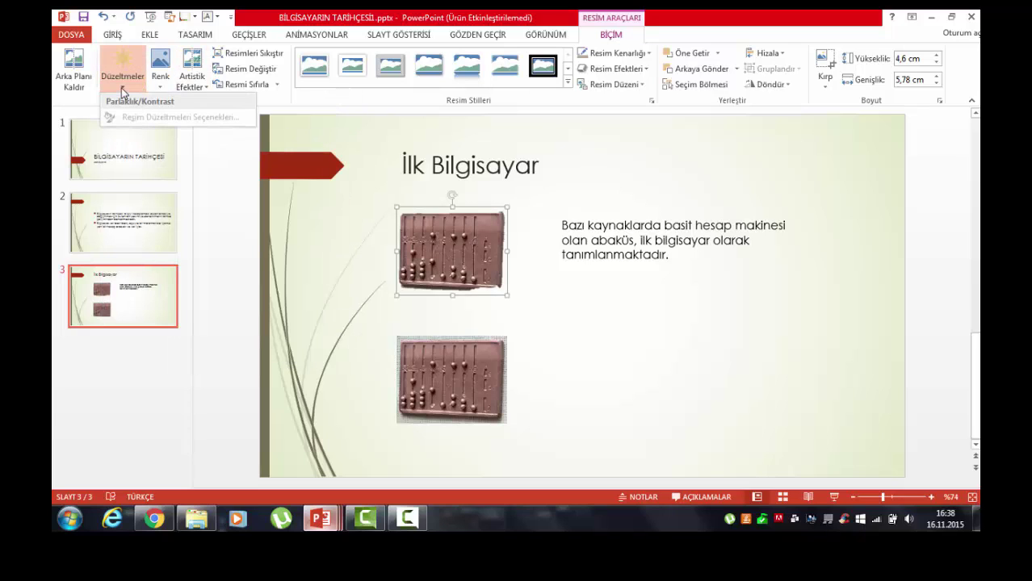
{"action": "left_click", "coordinate": [121, 86]}
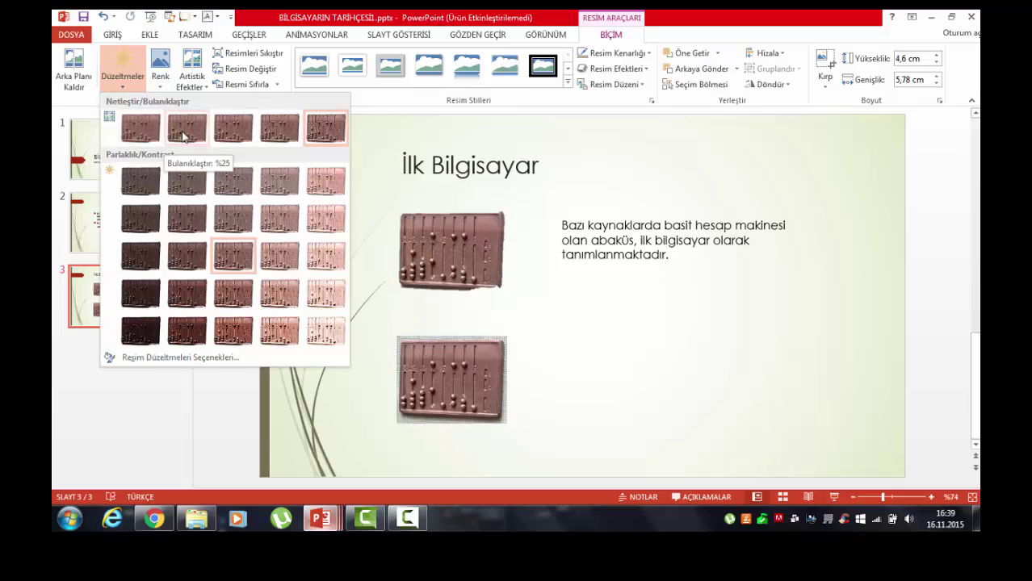
{"action": "left_click", "coordinate": [323, 144]}
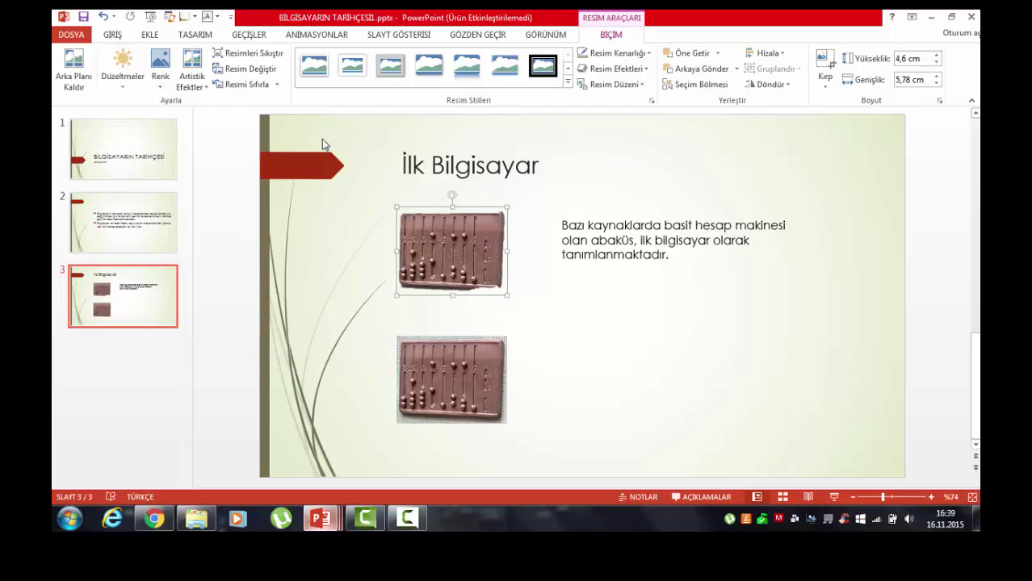
{"action": "left_click", "coordinate": [122, 90]}
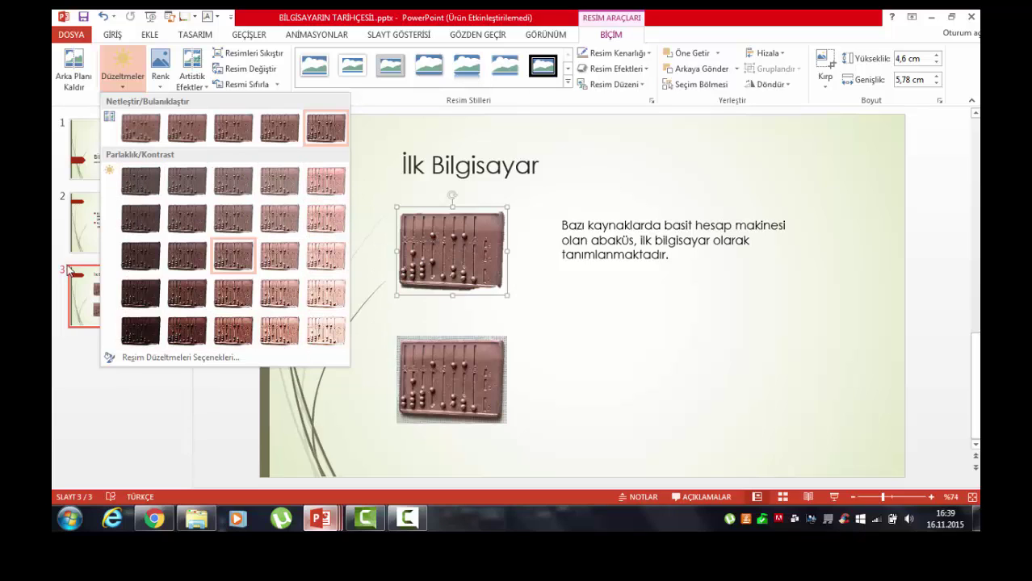
{"action": "left_click", "coordinate": [121, 84]}
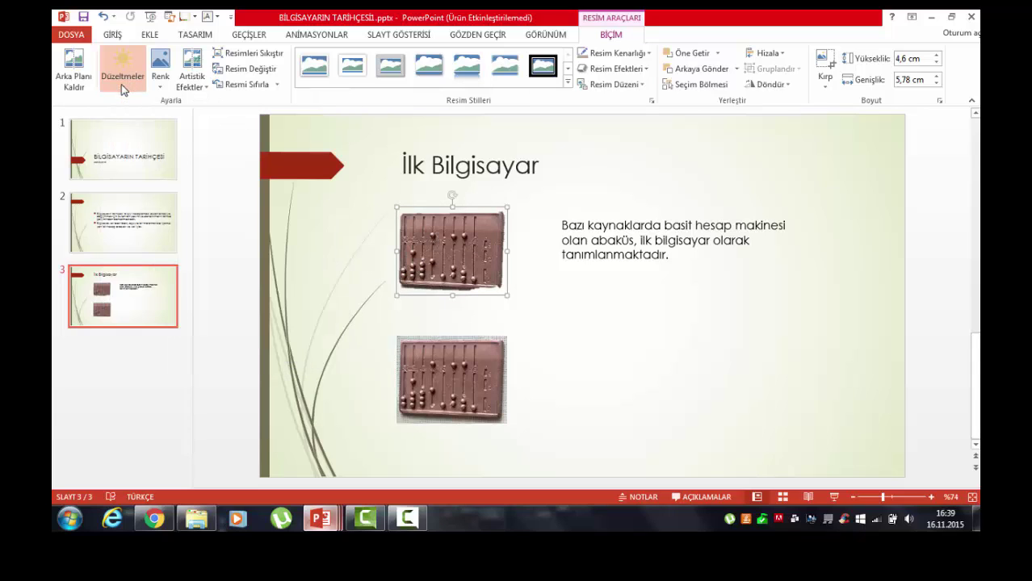
Step: Browse the Color and Artistic Effects galleries without applying anything
{"action": "left_click", "coordinate": [161, 84]}
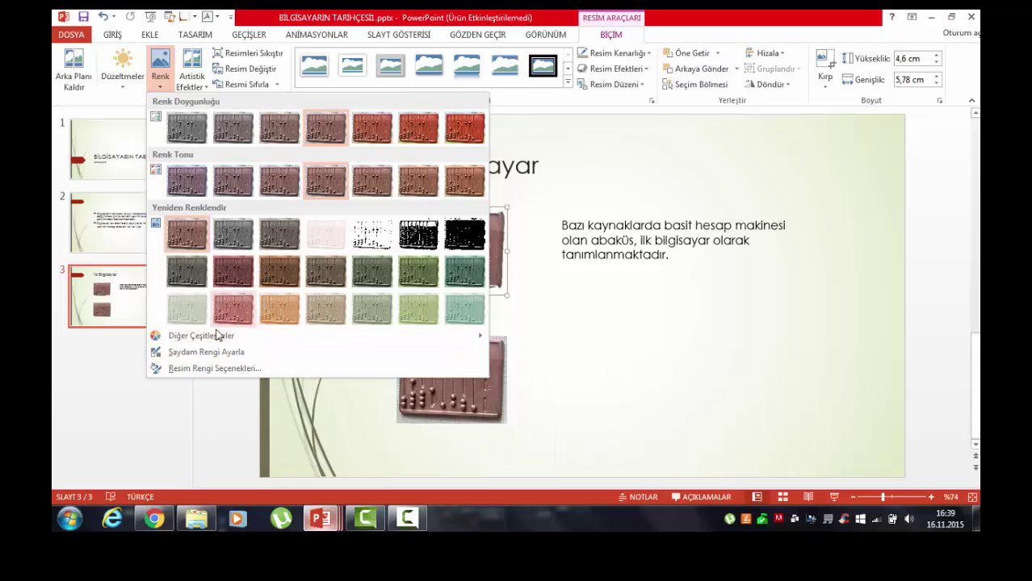
{"action": "mouse_move", "coordinate": [200, 343]}
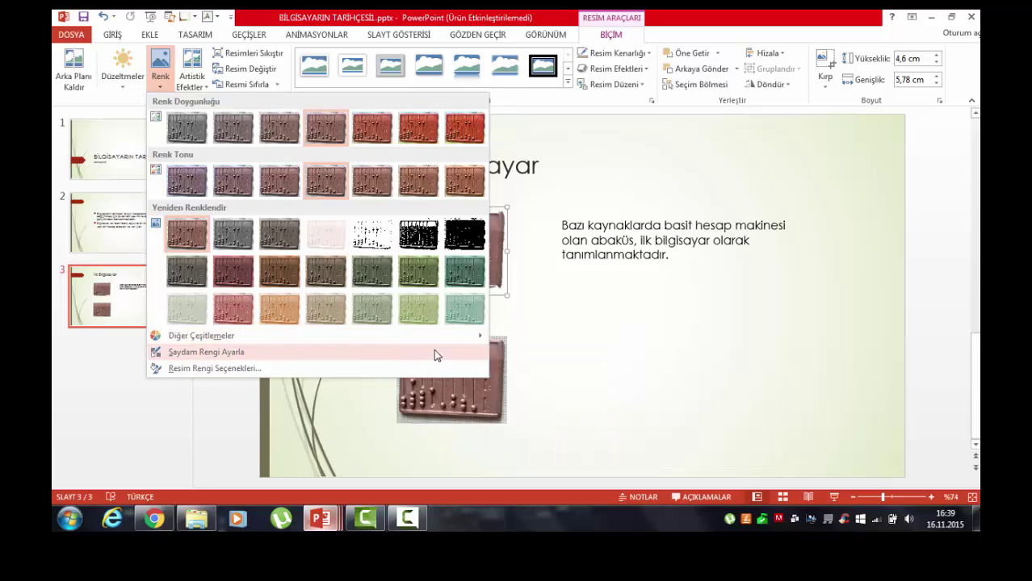
{"action": "mouse_move", "coordinate": [438, 338]}
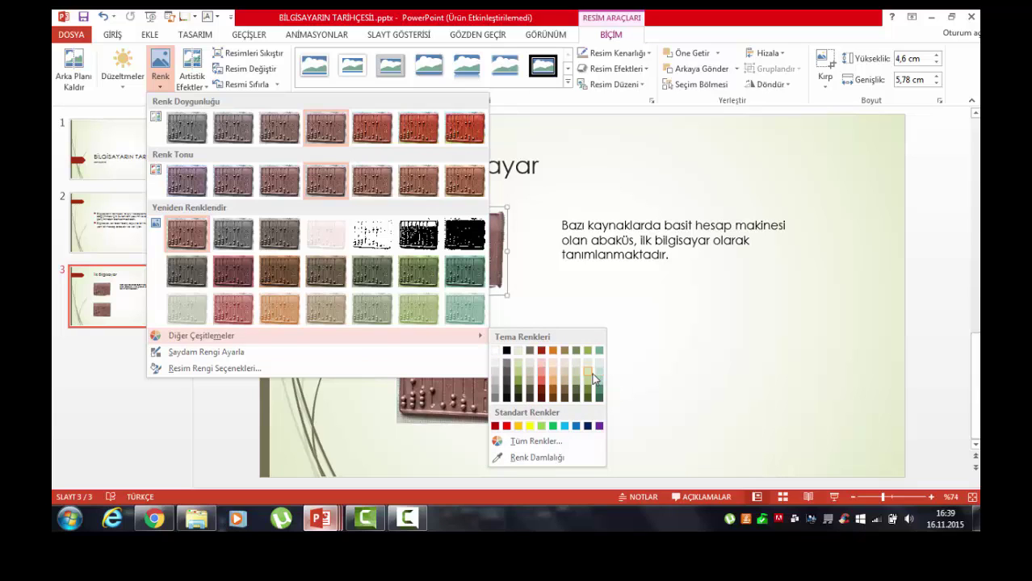
{"action": "left_click", "coordinate": [202, 89]}
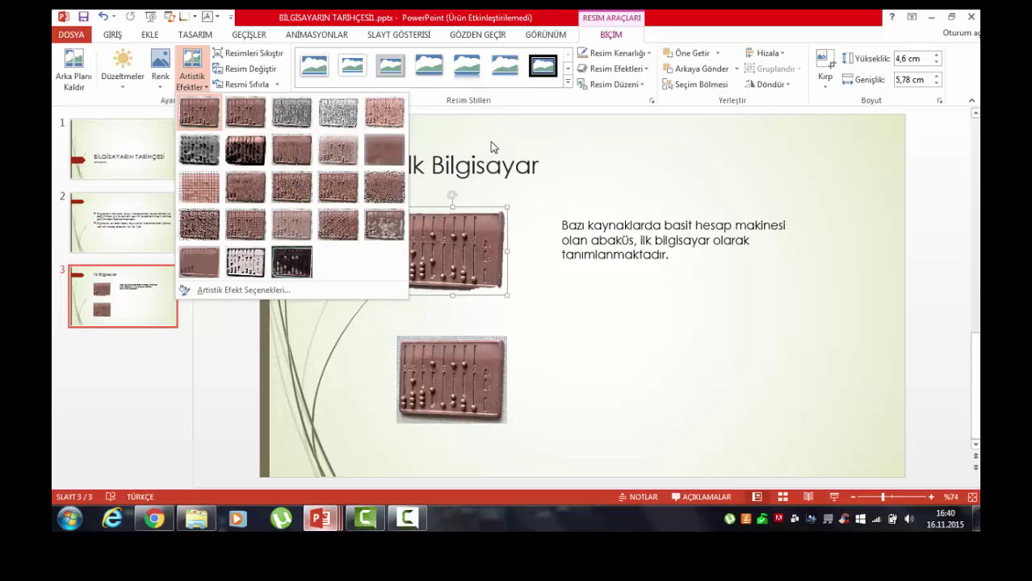
Step: Give the top abacus picture a soft white frame picture style, undoing a trial reset
{"action": "left_click", "coordinate": [450, 131]}
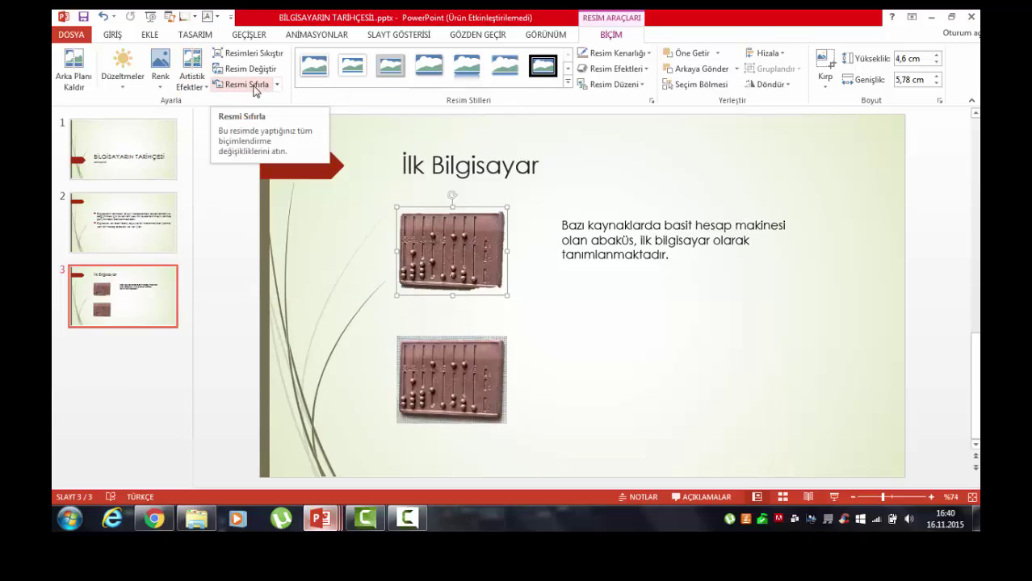
{"action": "left_click", "coordinate": [256, 89]}
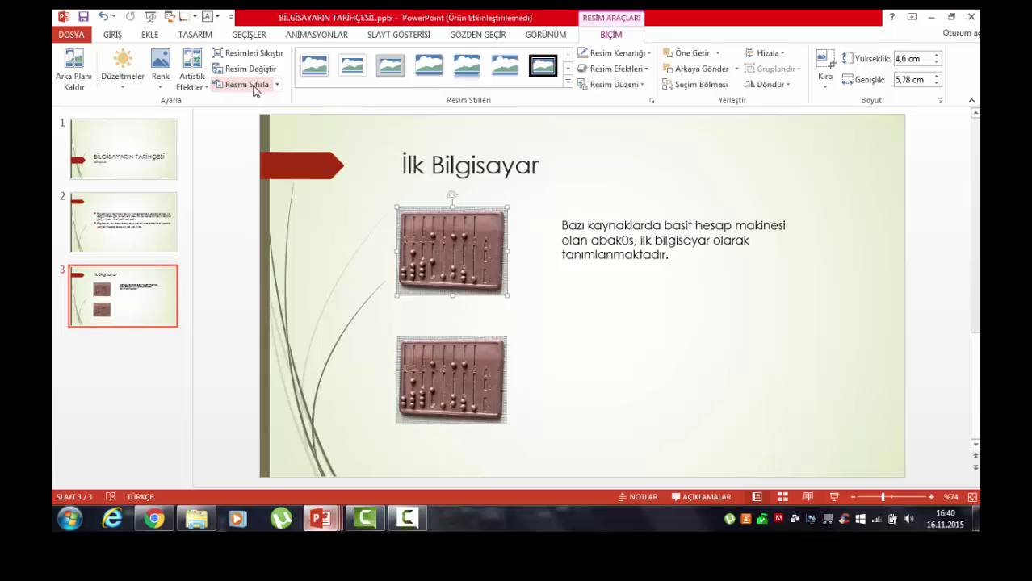
{"action": "key", "text": "ctrl+z"}
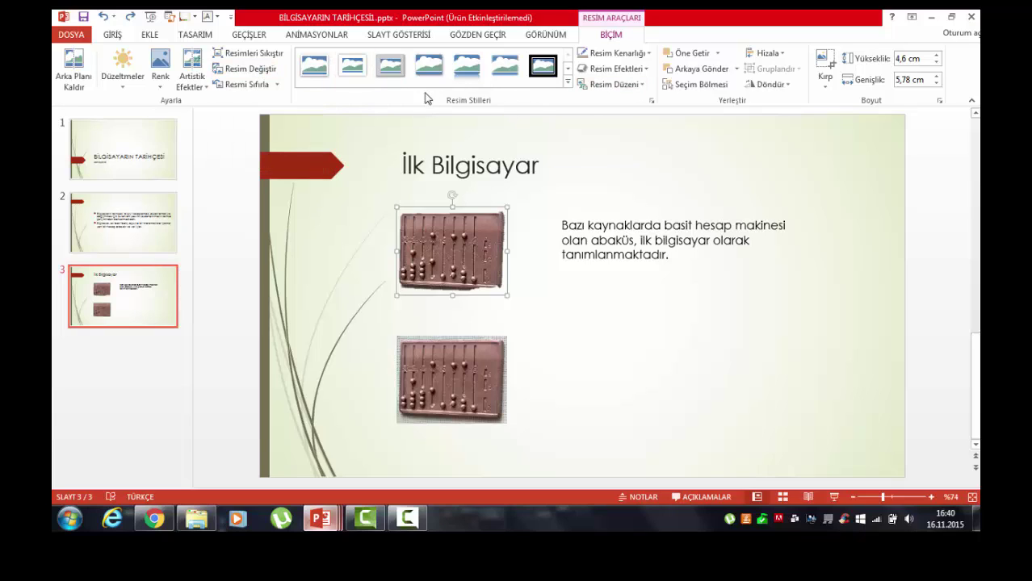
{"action": "left_click", "coordinate": [568, 84]}
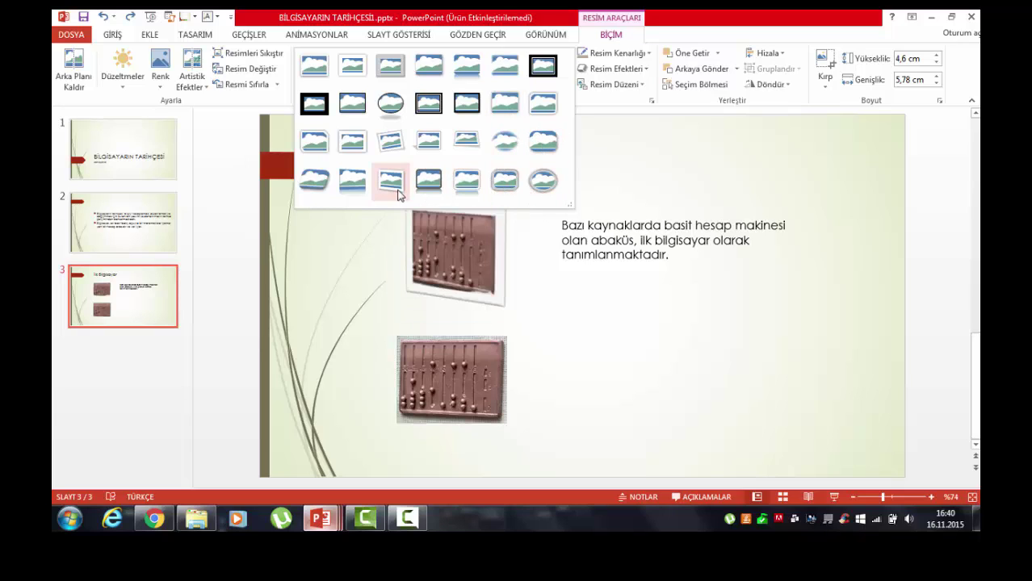
{"action": "left_click", "coordinate": [504, 102]}
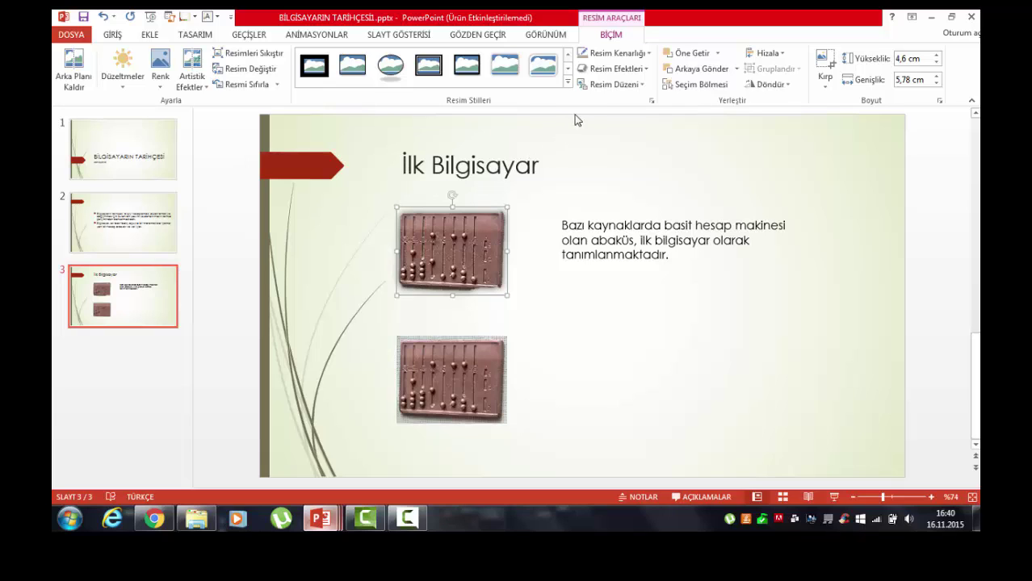
{"action": "left_click", "coordinate": [648, 55]}
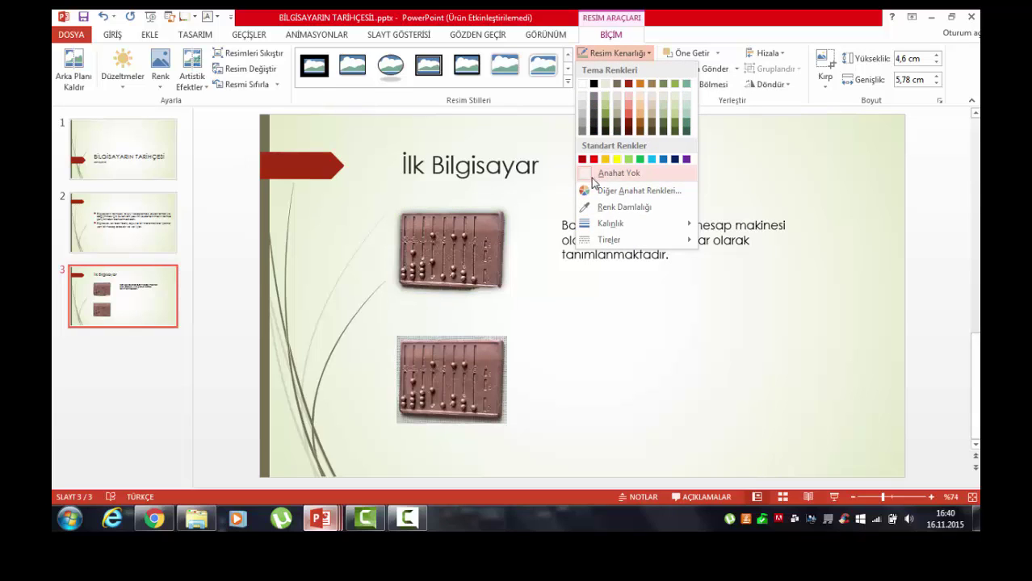
{"action": "mouse_move", "coordinate": [621, 224]}
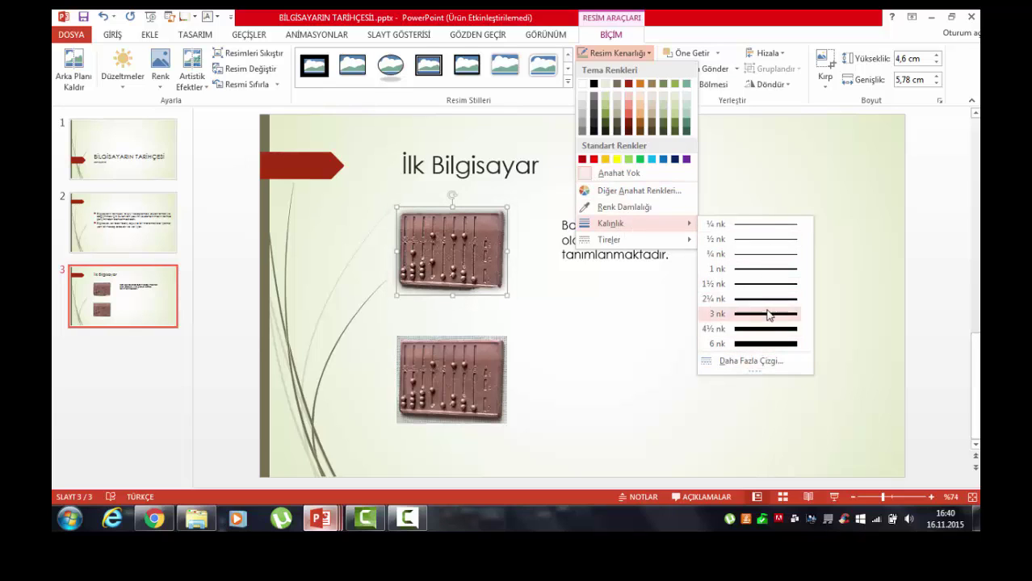
{"action": "left_click", "coordinate": [767, 239]}
{"action": "left_click", "coordinate": [614, 68]}
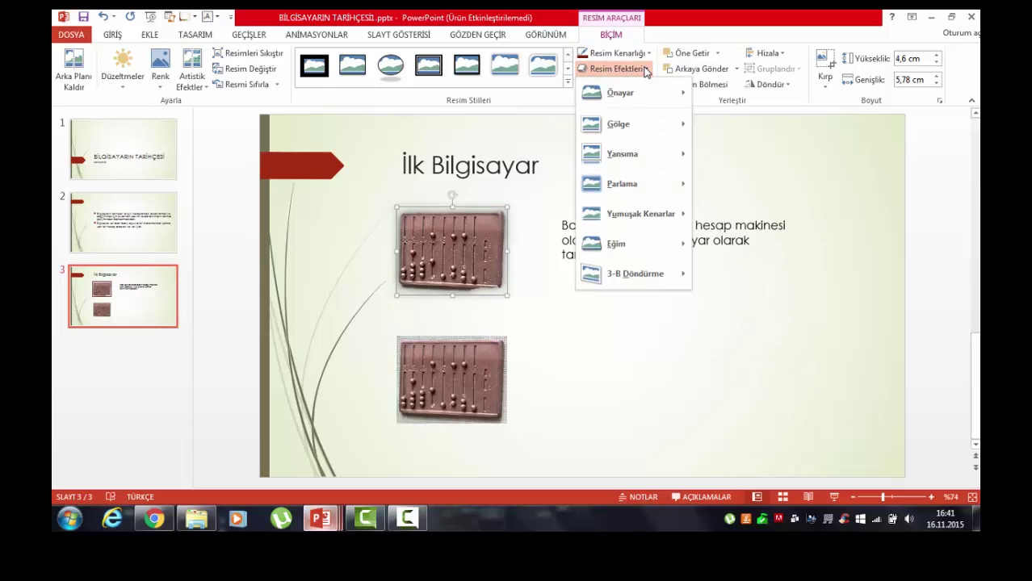
{"action": "mouse_move", "coordinate": [635, 130]}
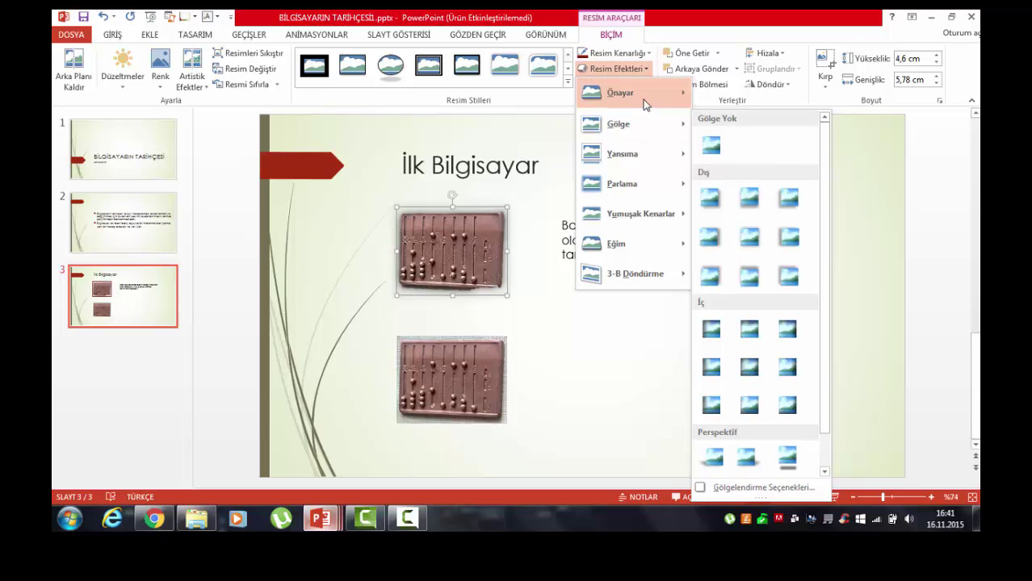
{"action": "mouse_move", "coordinate": [630, 273]}
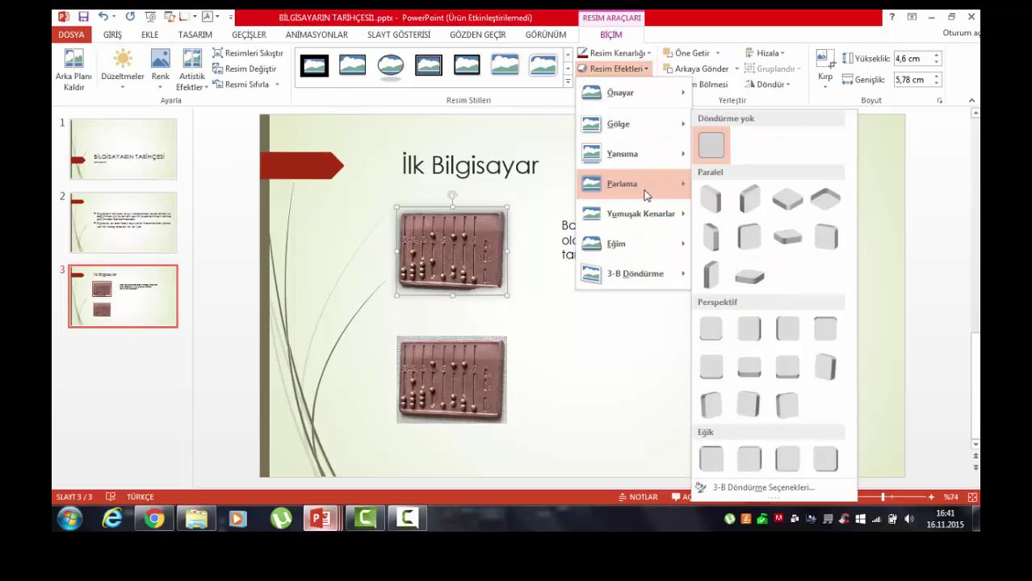
{"action": "mouse_move", "coordinate": [643, 192]}
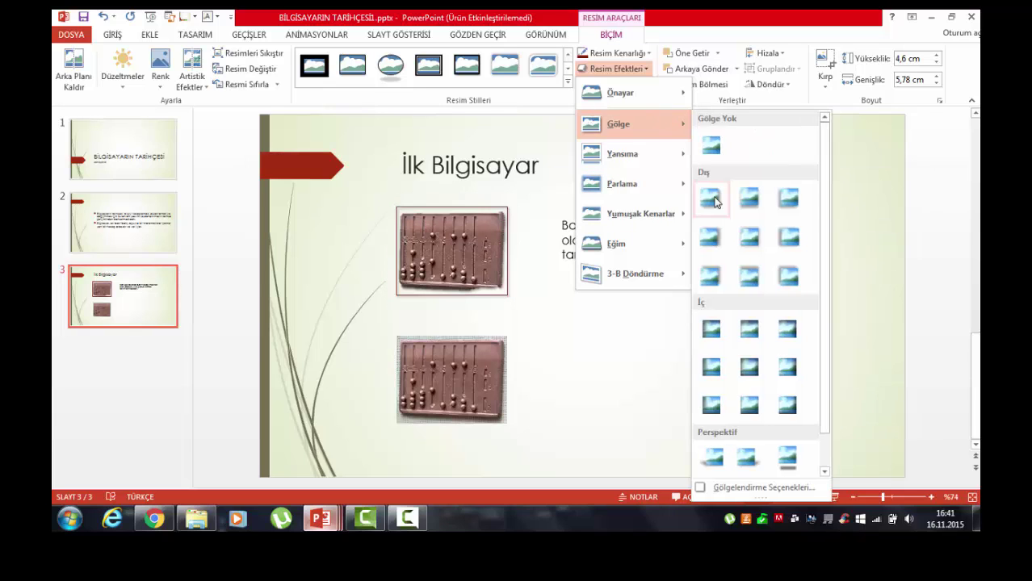
{"action": "left_click", "coordinate": [713, 202]}
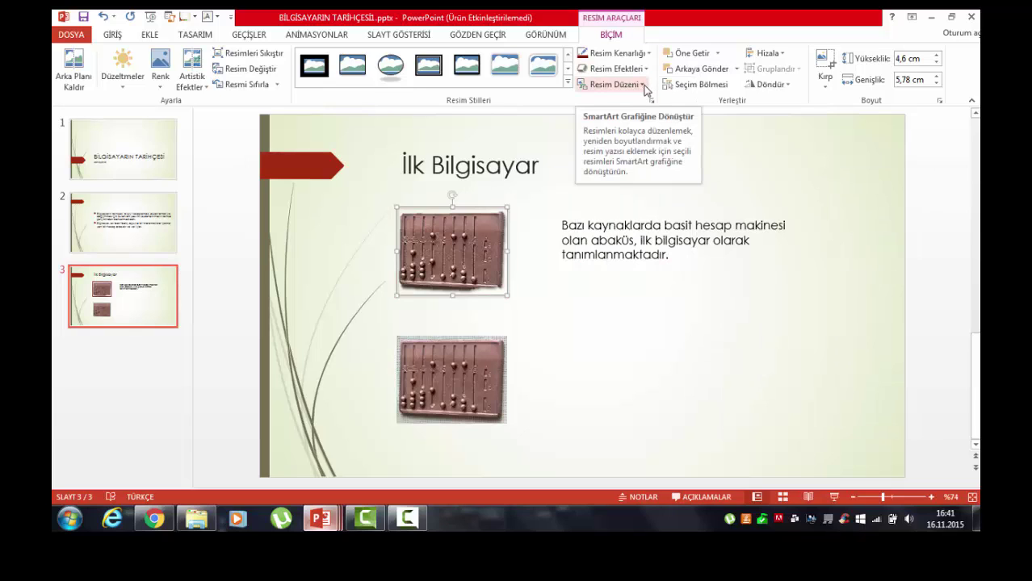
{"action": "left_click", "coordinate": [643, 85]}
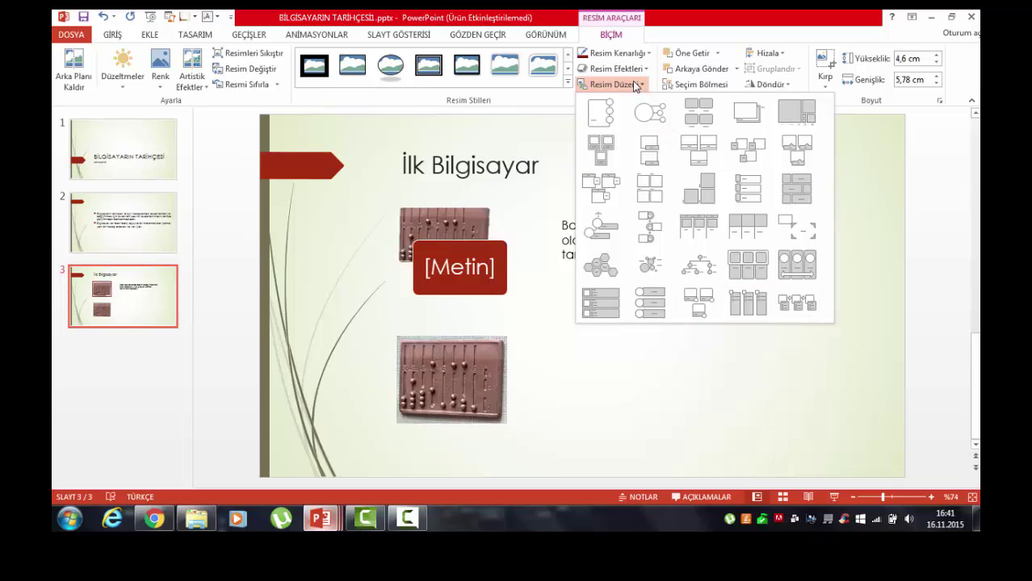
Step: Move the abacus picture over the text and try Bring Forward and Send Backward
{"action": "left_click", "coordinate": [555, 162]}
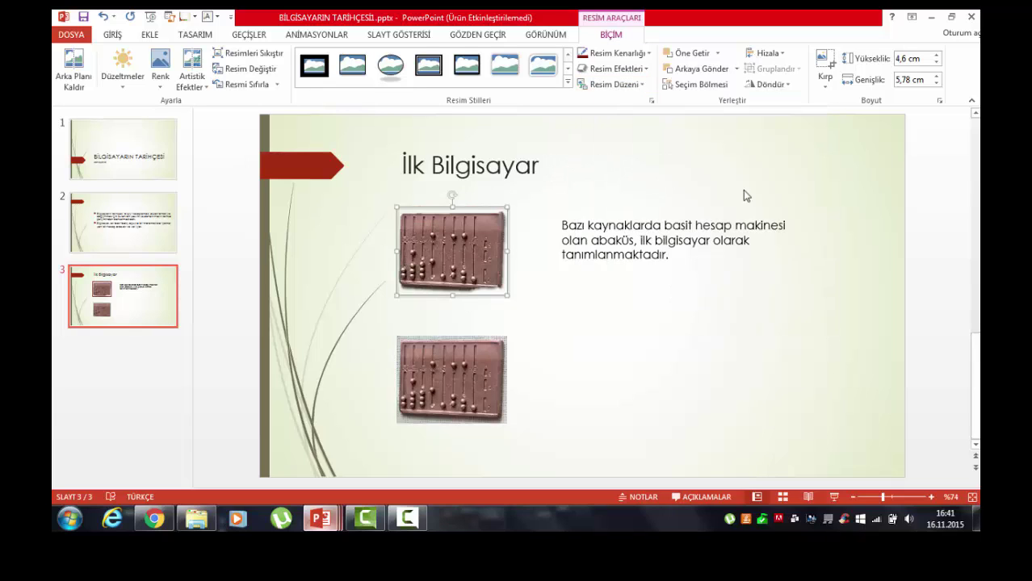
{"action": "mouse_move", "coordinate": [453, 261]}
{"action": "left_mouse_down"}
{"action": "mouse_move", "coordinate": [597, 262]}
{"action": "mouse_move", "coordinate": [564, 250]}
{"action": "left_mouse_up"}
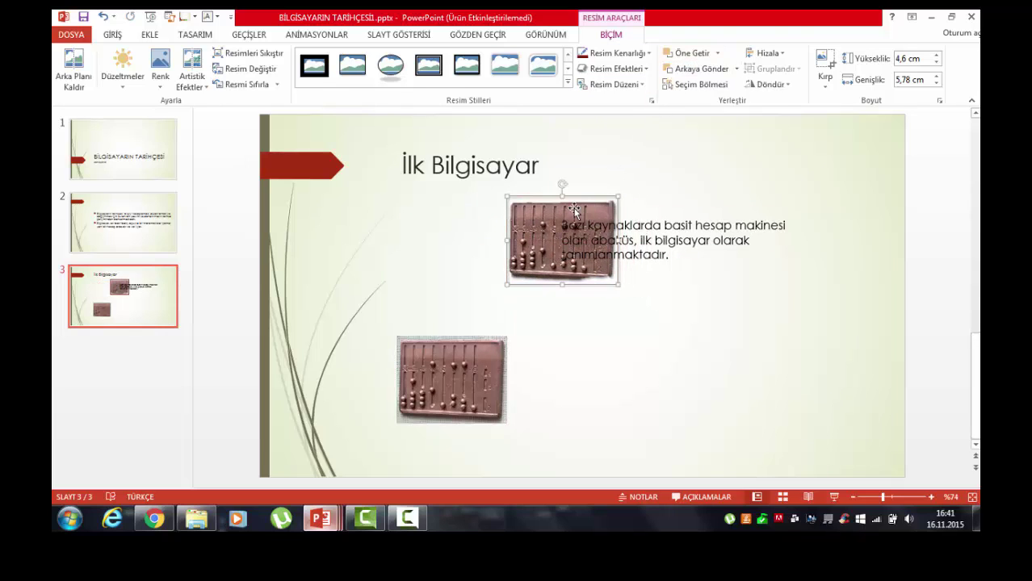
{"action": "key", "text": "Tab"}
{"action": "left_click", "coordinate": [517, 210]}
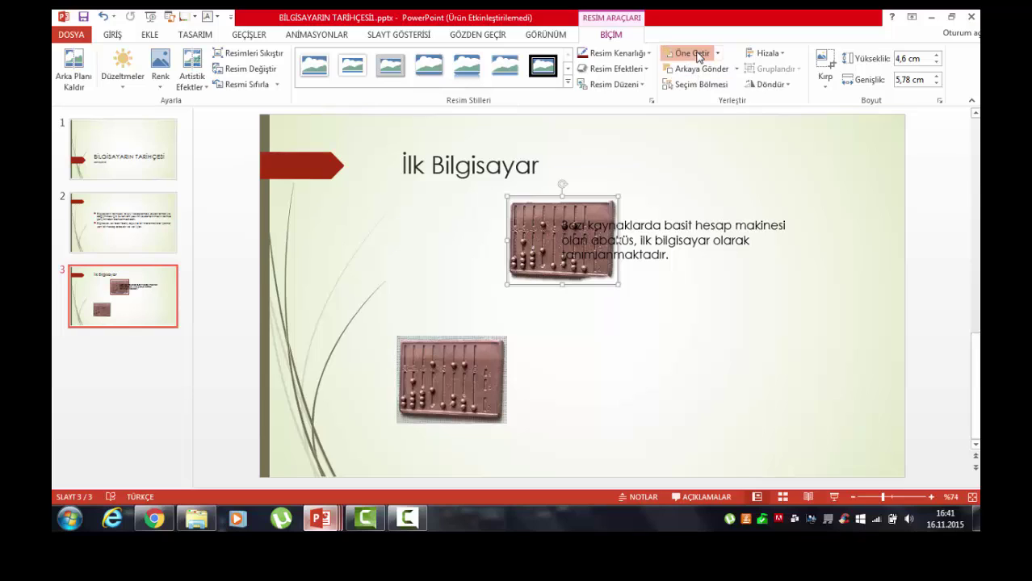
{"action": "left_click", "coordinate": [698, 54]}
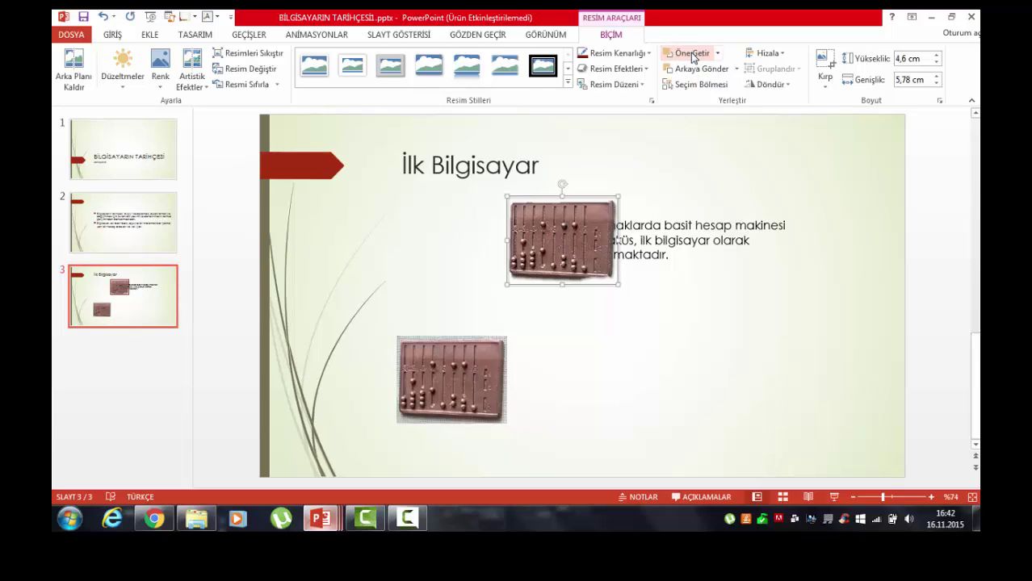
{"action": "left_click", "coordinate": [697, 70]}
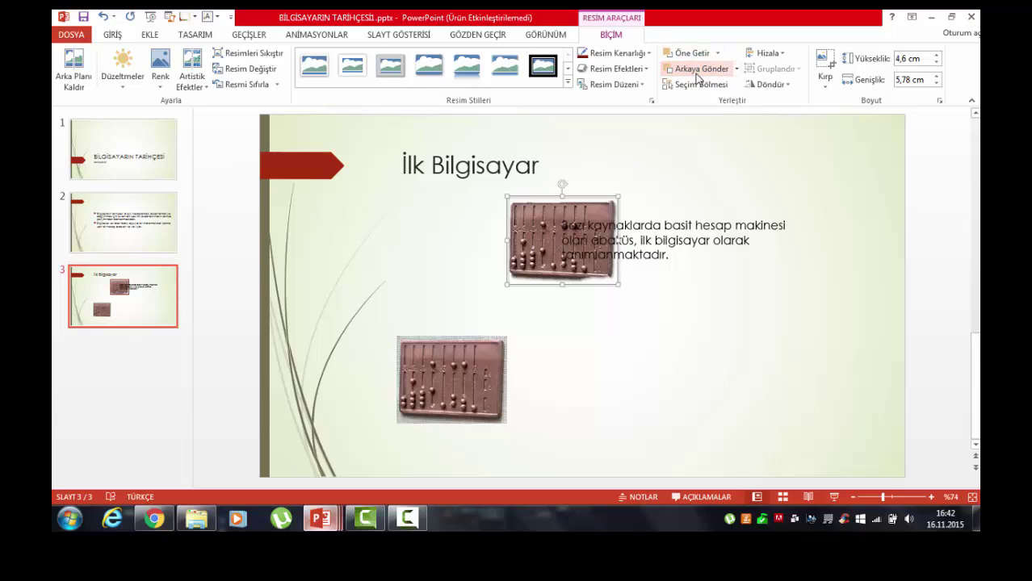
Step: Undo a left alignment, return the picture beside the text, and open its size and rotation settings
{"action": "left_click", "coordinate": [782, 55]}
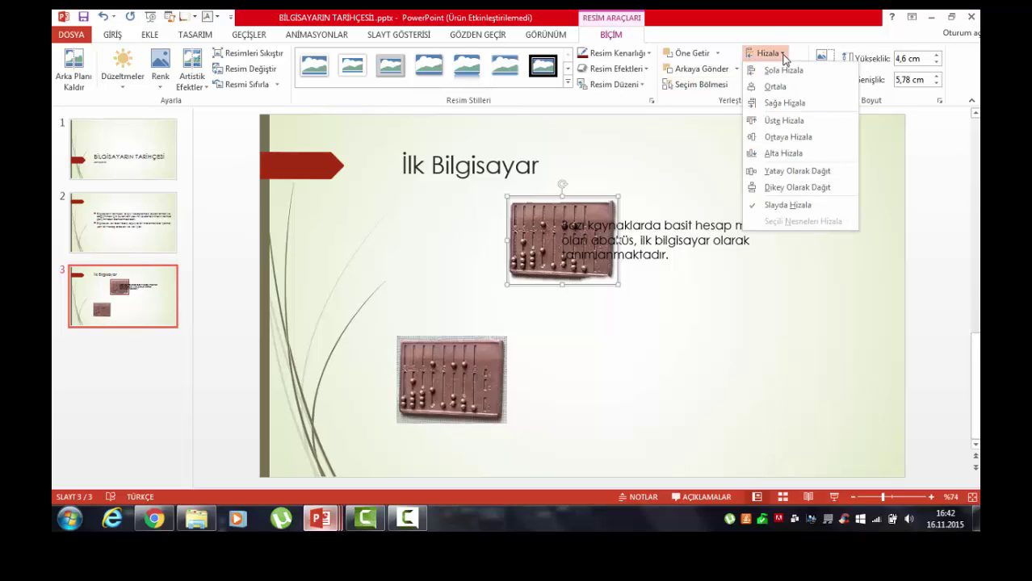
{"action": "left_click", "coordinate": [783, 71]}
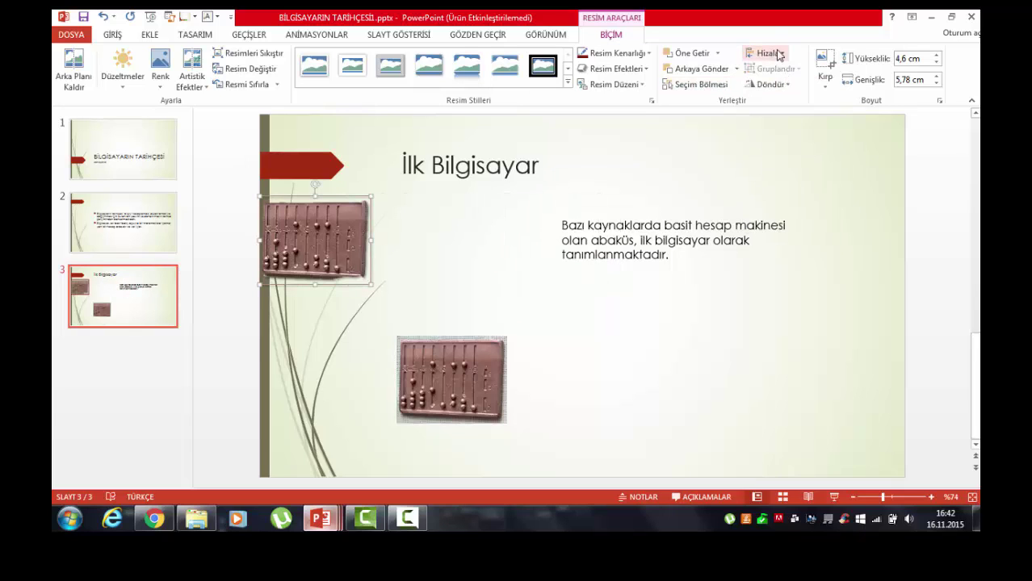
{"action": "left_click", "coordinate": [767, 54]}
{"action": "key", "text": "Escape"}
{"action": "key", "text": "ctrl+z"}
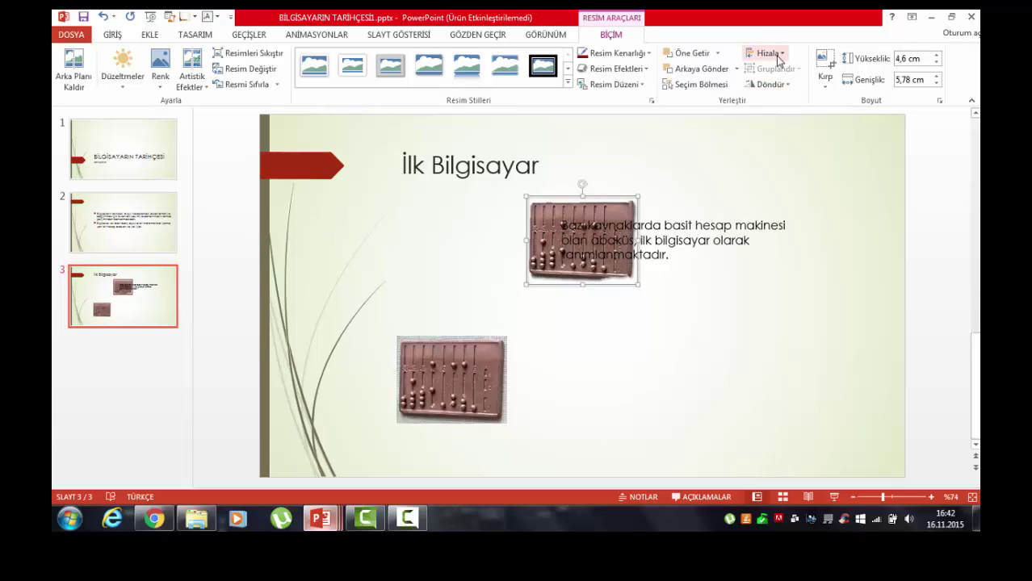
{"action": "left_click_drag", "start_coordinate": [552, 214], "coordinate": [422, 220]}
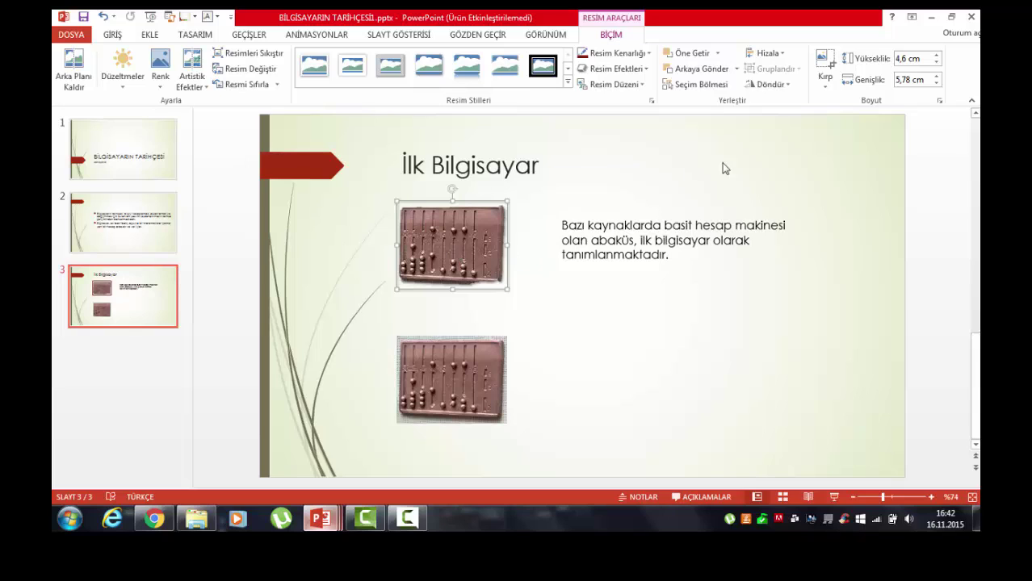
{"action": "left_click", "coordinate": [788, 84]}
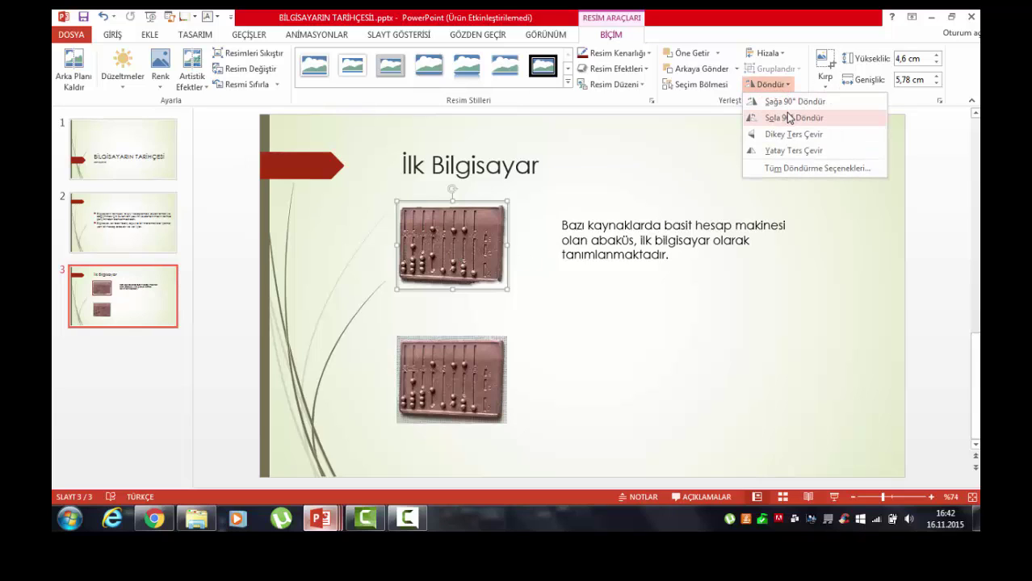
{"action": "left_click", "coordinate": [806, 167]}
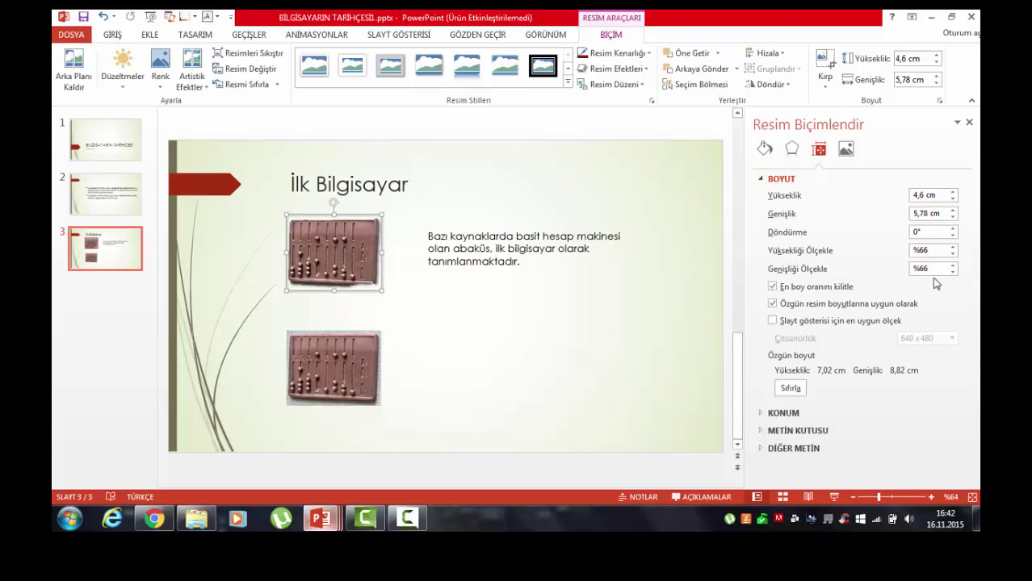
Step: Crop a little off the top abacus picture's top edge, then enlarge it to 4,44 × 5,98 cm
{"action": "left_click", "coordinate": [969, 122]}
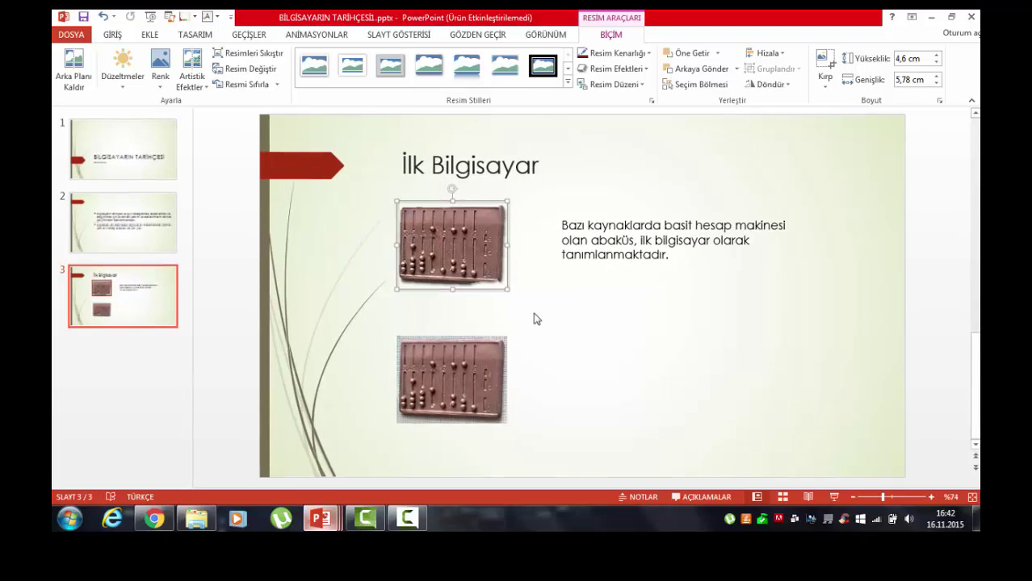
{"action": "left_click", "coordinate": [832, 89]}
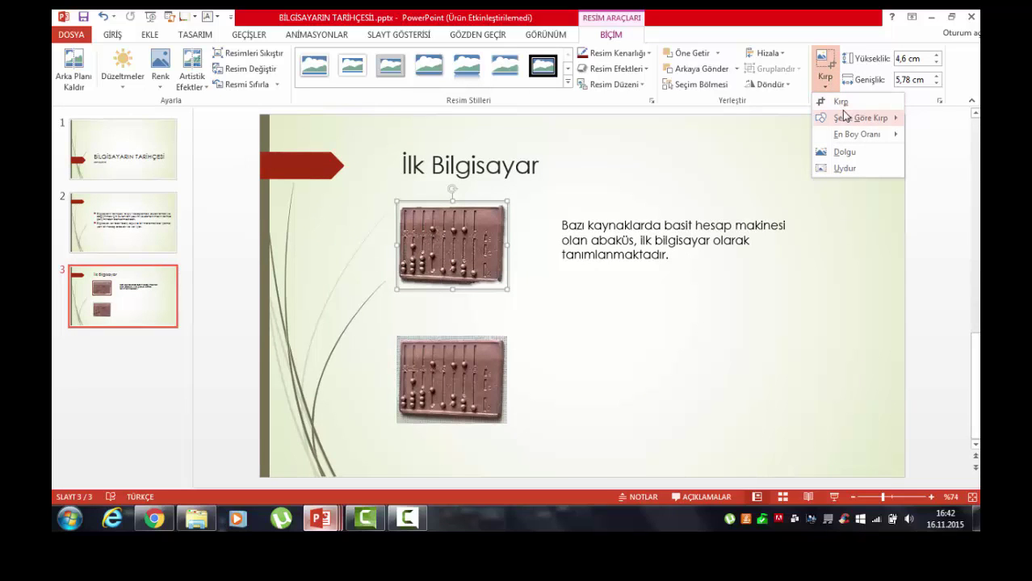
{"action": "mouse_move", "coordinate": [852, 138]}
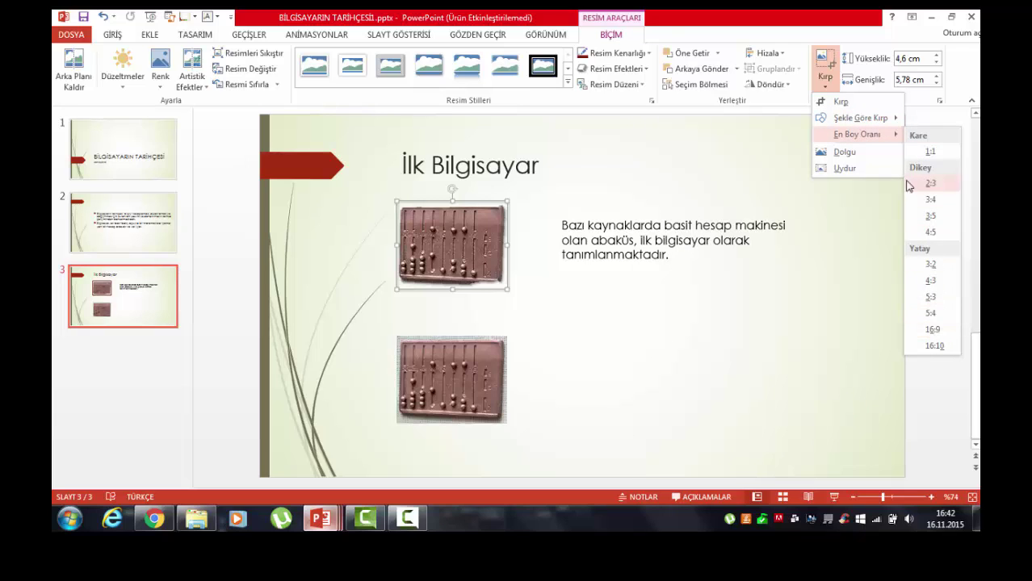
{"action": "left_click", "coordinate": [842, 104]}
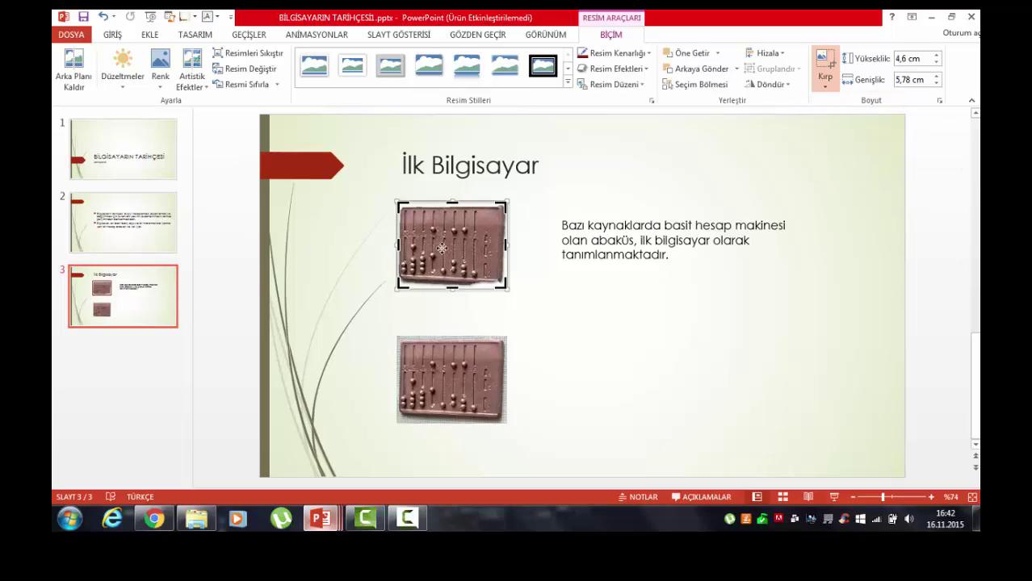
{"action": "left_click_drag", "start_coordinate": [452, 201], "coordinate": [453, 208]}
{"action": "mouse_move", "coordinate": [451, 289]}
{"action": "left_mouse_down"}
{"action": "mouse_move", "coordinate": [452, 298]}
{"action": "mouse_move", "coordinate": [452, 289]}
{"action": "left_mouse_up"}
{"action": "key", "text": "Escape"}
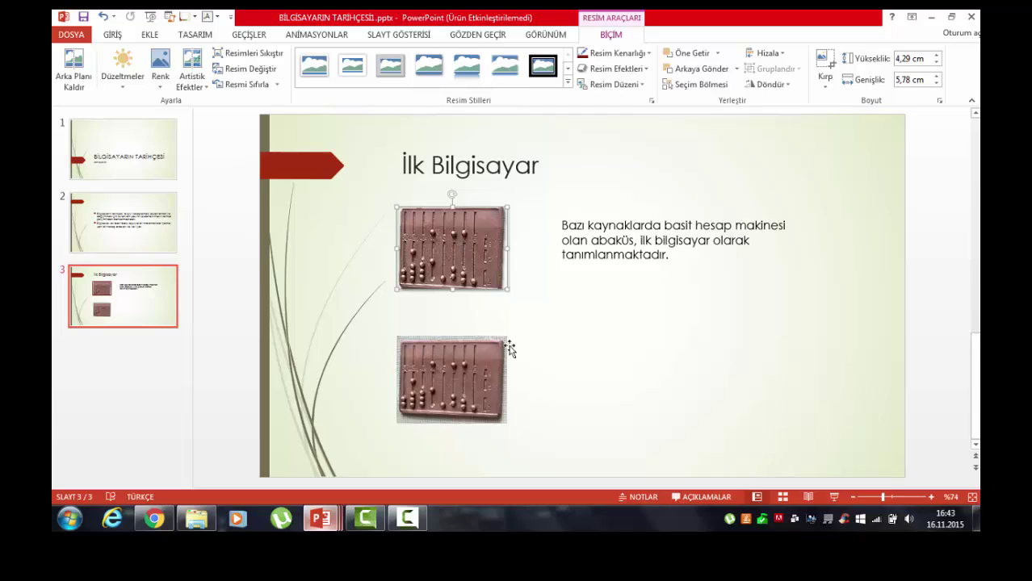
{"action": "left_click_drag", "start_coordinate": [506, 287], "coordinate": [504, 292]}
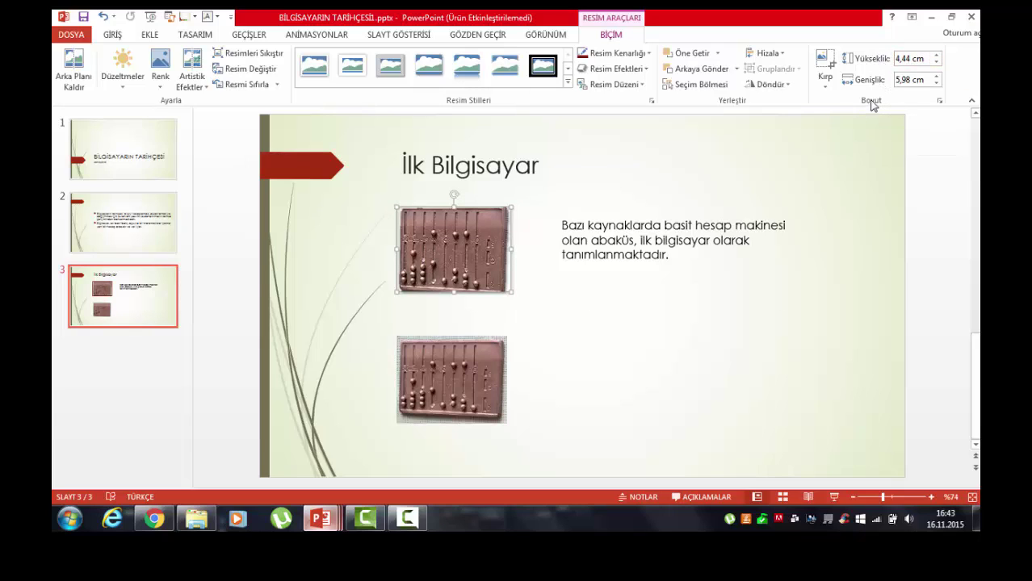
Step: Add a new blank slide 4 after slide 3 and start inserting a SmartArt graphic
{"action": "right_click", "coordinate": [135, 294]}
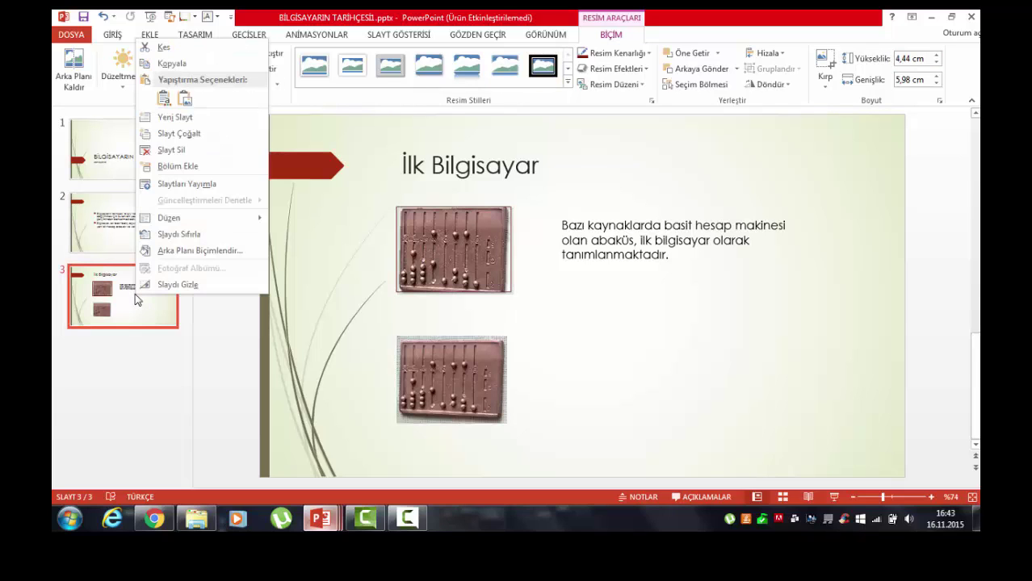
{"action": "left_click", "coordinate": [198, 119]}
{"action": "left_click", "coordinate": [553, 242]}
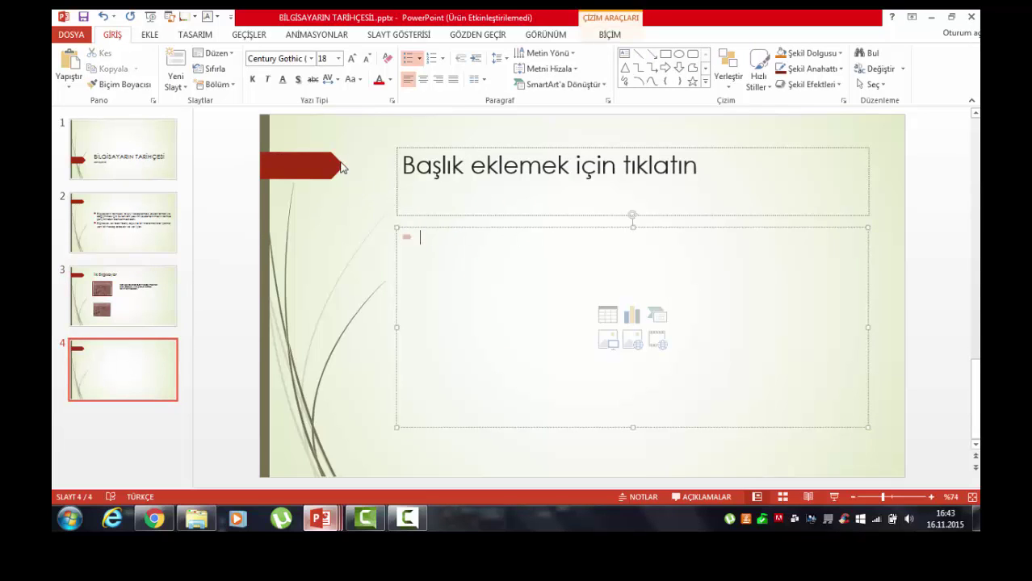
{"action": "left_click", "coordinate": [153, 36]}
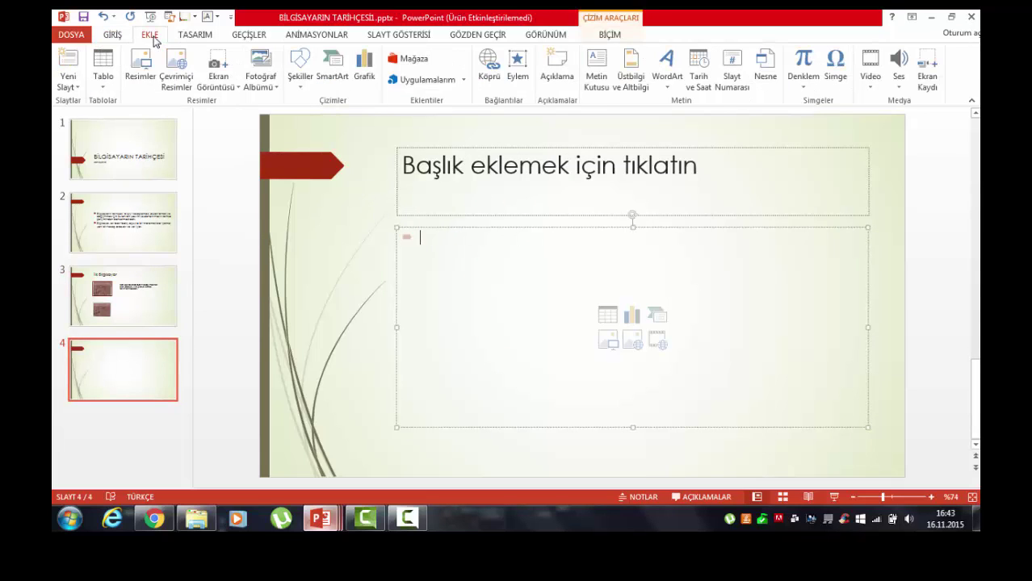
{"action": "left_click", "coordinate": [340, 87]}
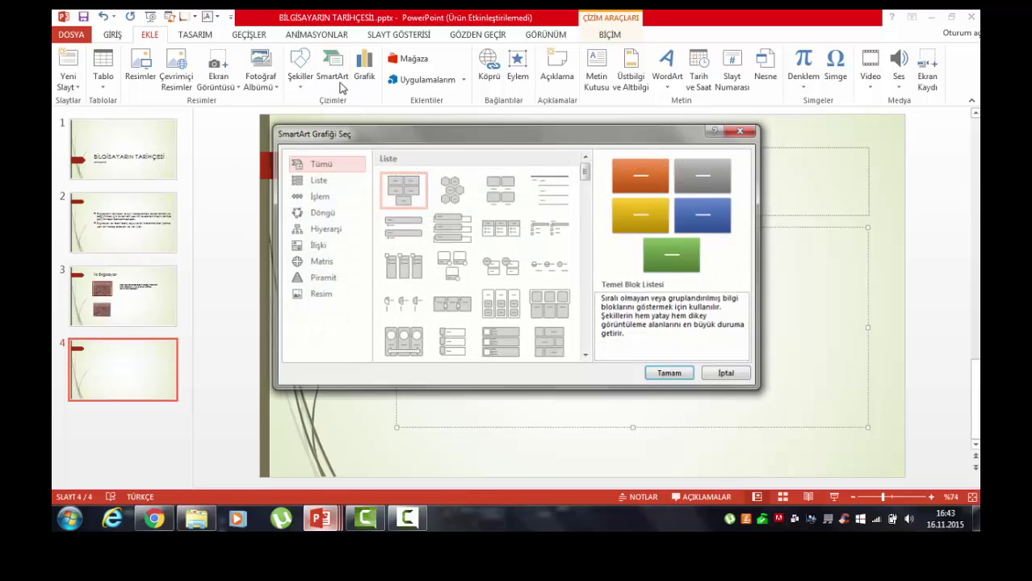
Step: Browse the Liste, Döngü, Hiyerarşi, İlişki and Matris categories, then select Kademeli İşlem under Tümü
{"action": "left_click", "coordinate": [318, 184]}
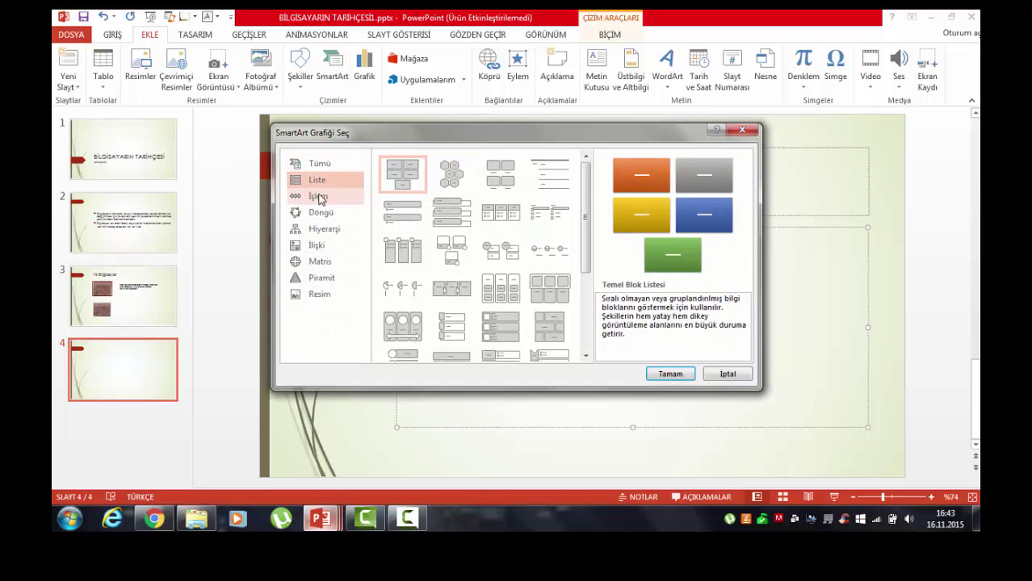
{"action": "left_click", "coordinate": [321, 198]}
{"action": "left_click", "coordinate": [323, 214]}
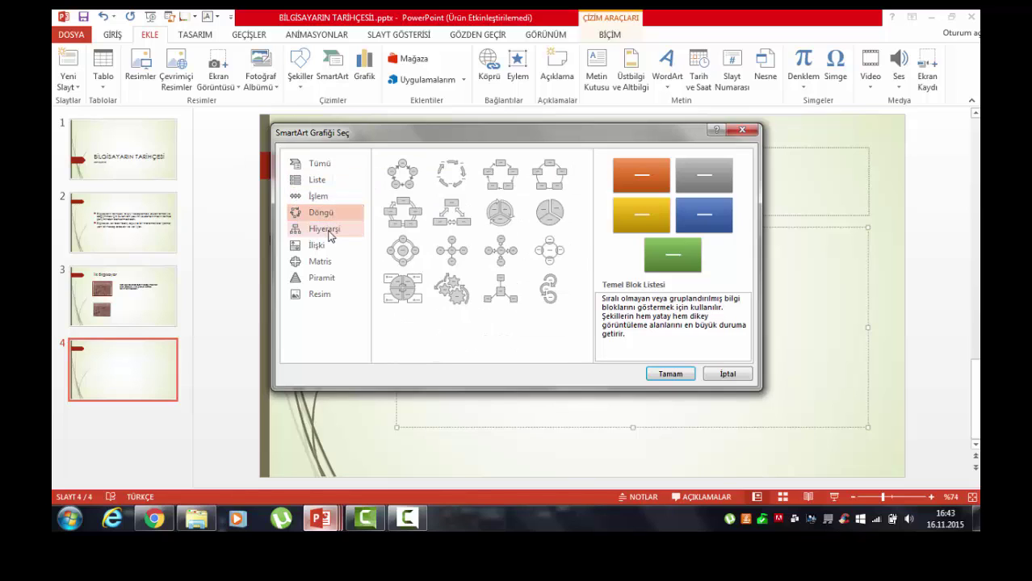
{"action": "left_click", "coordinate": [329, 233]}
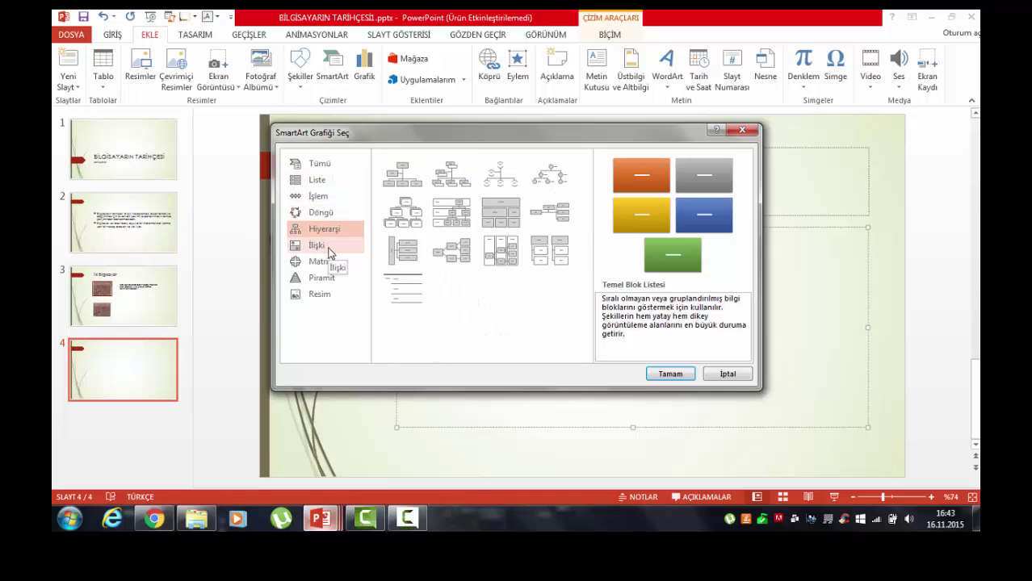
{"action": "left_click", "coordinate": [328, 256]}
{"action": "left_click", "coordinate": [320, 262]}
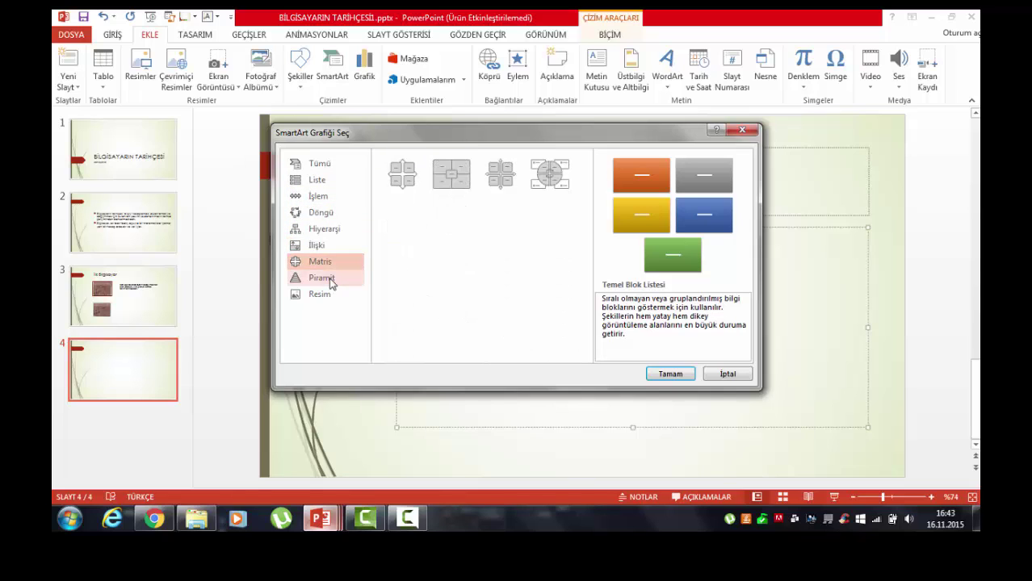
{"action": "left_click", "coordinate": [320, 164]}
{"action": "scroll", "coordinate": [511, 293], "scroll_direction": "down", "scroll_amount": 5}
{"action": "left_click", "coordinate": [511, 292]}
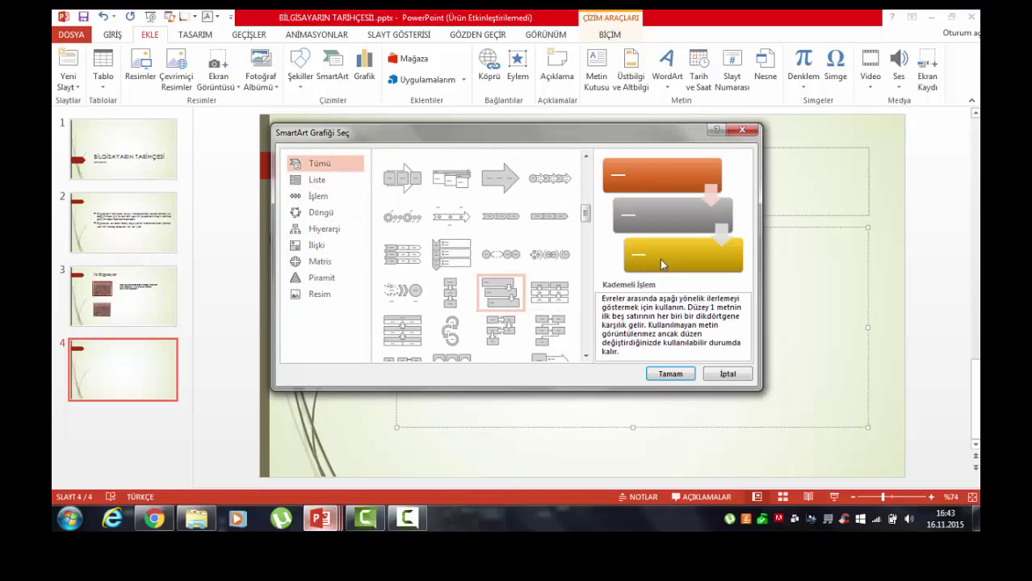
Step: Insert the Kademeli İşlem diagram with Gradyan Döngü - Vurgu 1 colours and the 3-B Çizgi Film style
{"action": "left_click", "coordinate": [669, 375]}
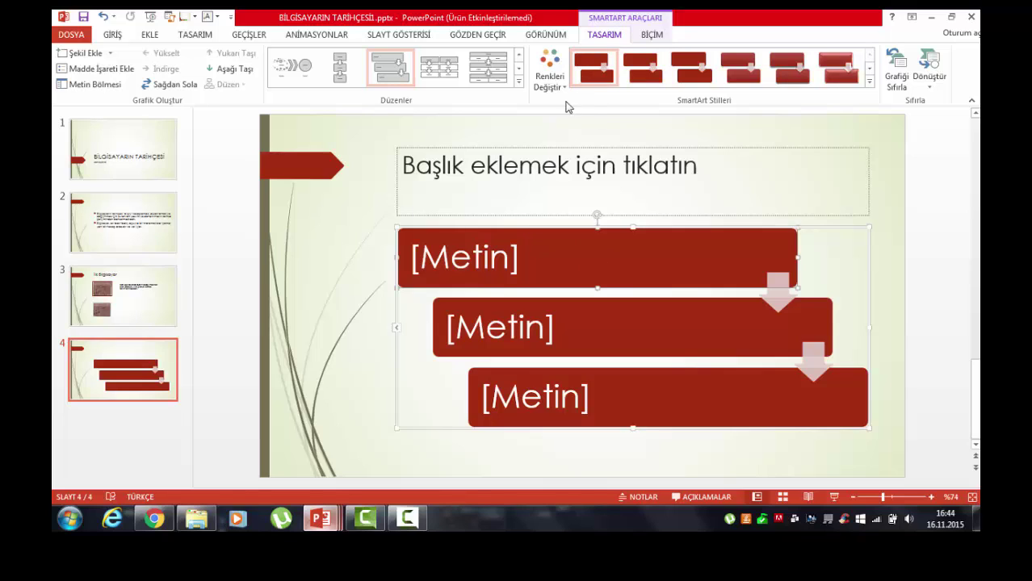
{"action": "left_click", "coordinate": [545, 81]}
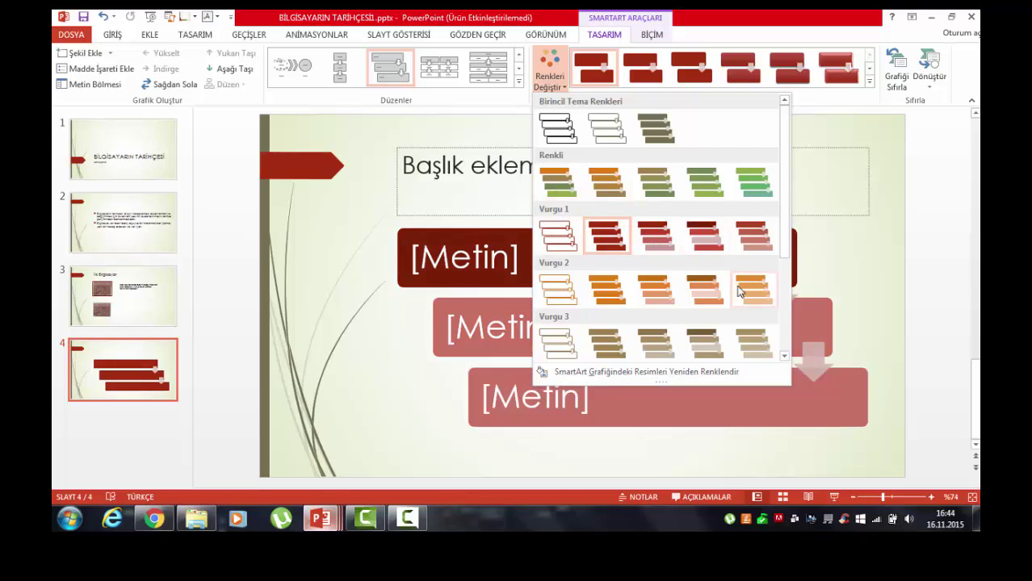
{"action": "scroll", "coordinate": [756, 336], "scroll_direction": "down", "scroll_amount": 2}
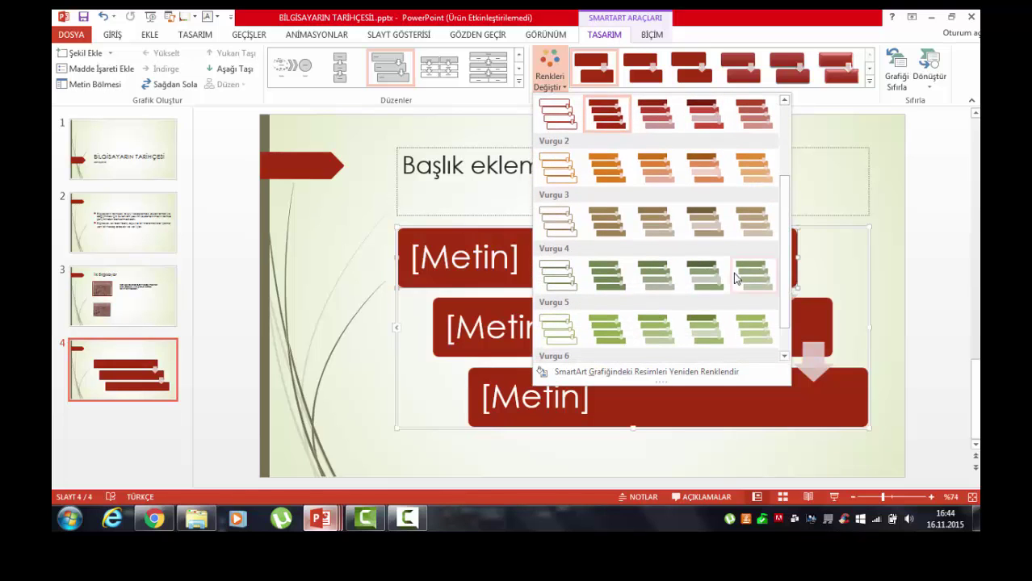
{"action": "scroll", "coordinate": [646, 194], "scroll_direction": "up", "scroll_amount": 3}
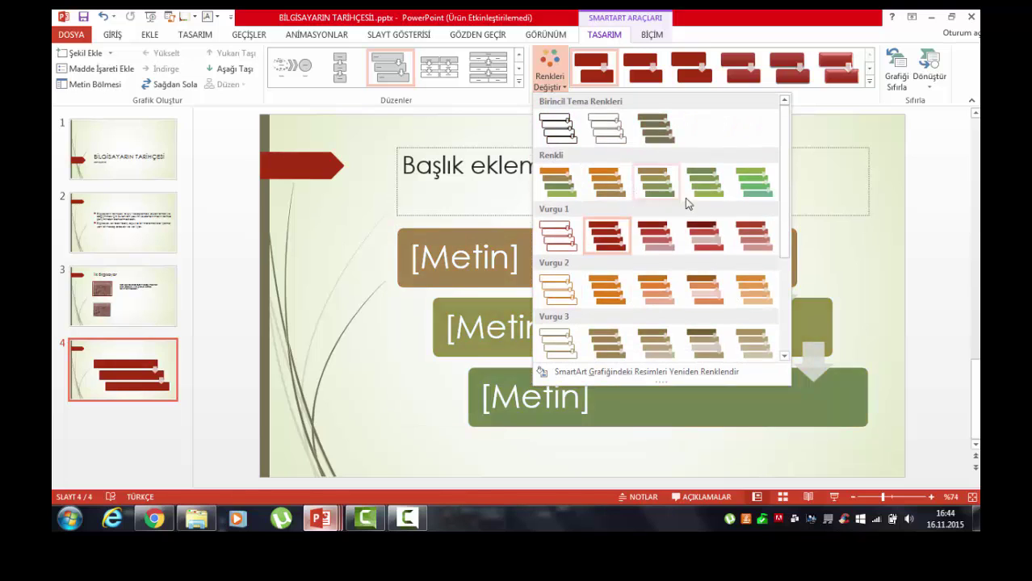
{"action": "left_click", "coordinate": [702, 239]}
{"action": "left_click", "coordinate": [868, 81]}
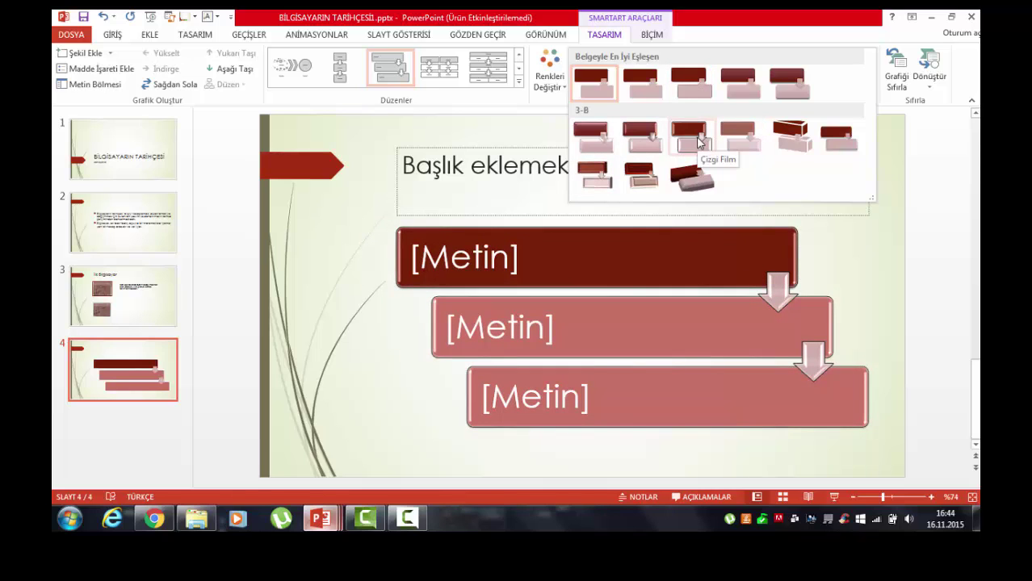
{"action": "left_click", "coordinate": [698, 137]}
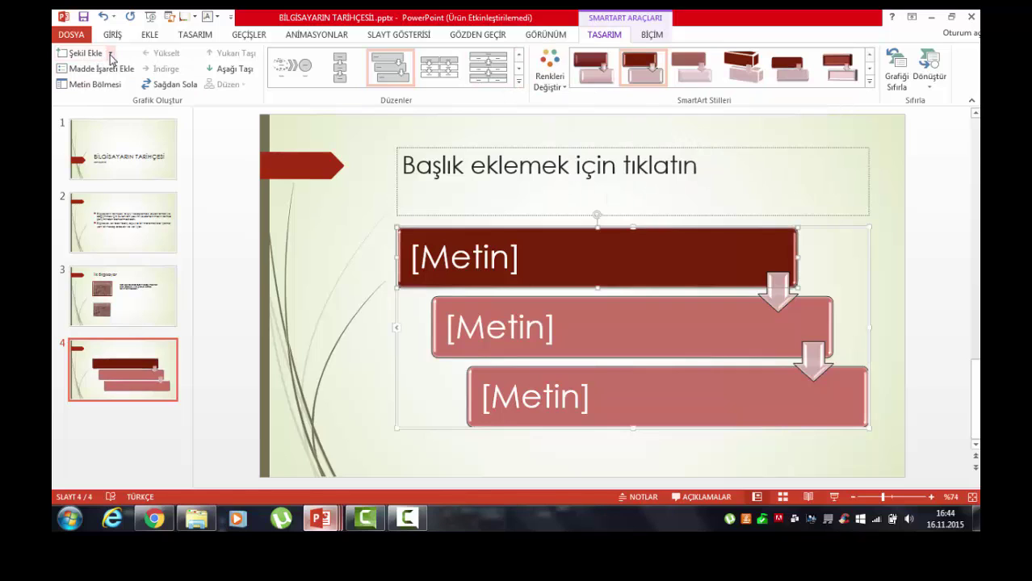
Step: Add a fourth box to the diagram and undo the stray sub-bullets
{"action": "left_click", "coordinate": [85, 55]}
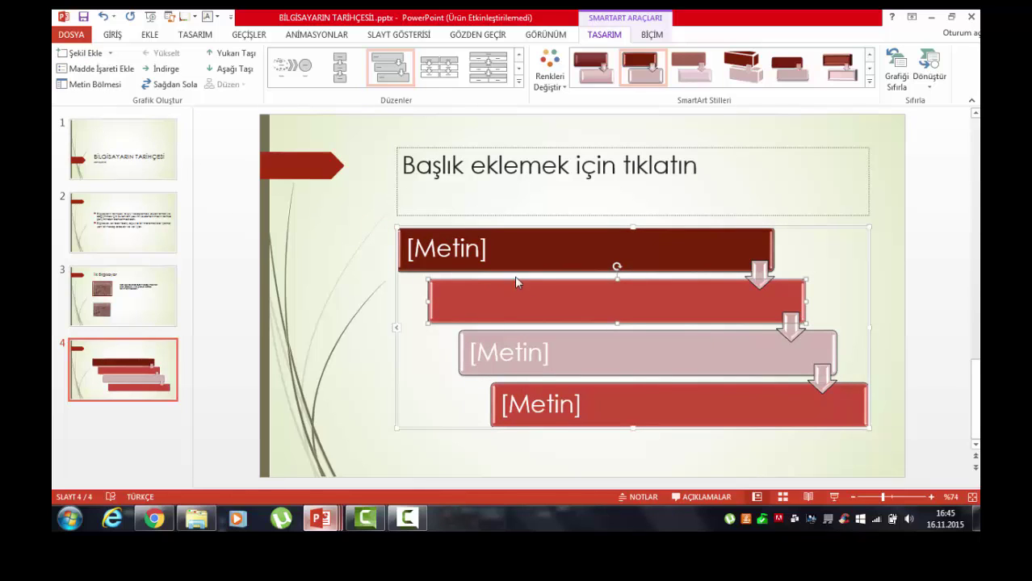
{"action": "left_click", "coordinate": [104, 71]}
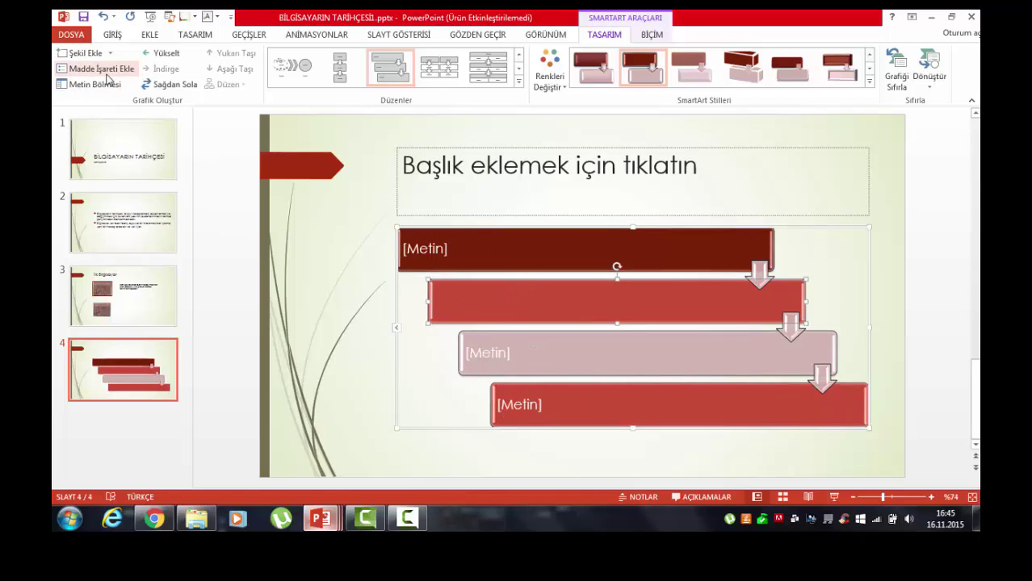
{"action": "left_click", "coordinate": [101, 71]}
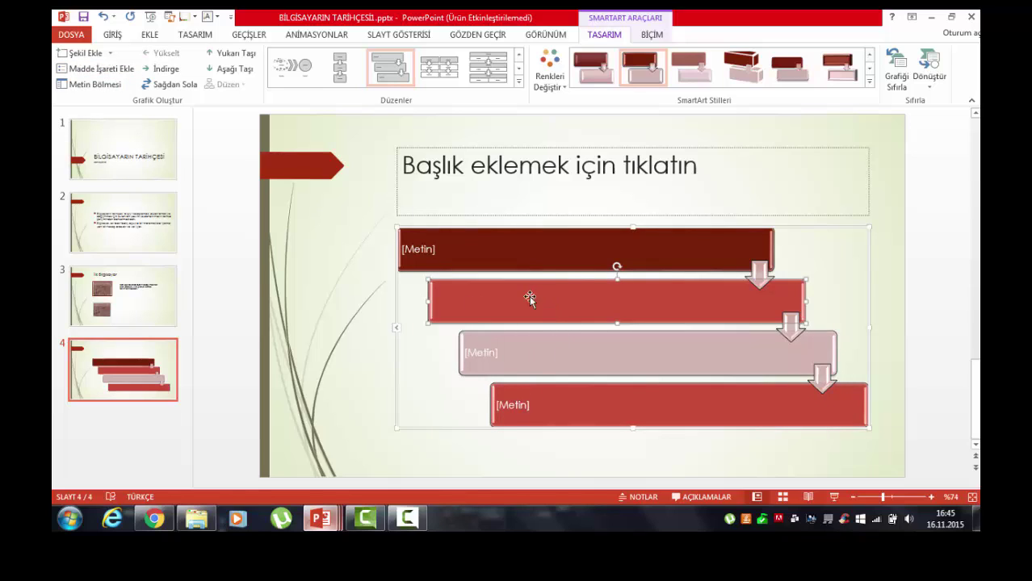
{"action": "left_click", "coordinate": [101, 70]}
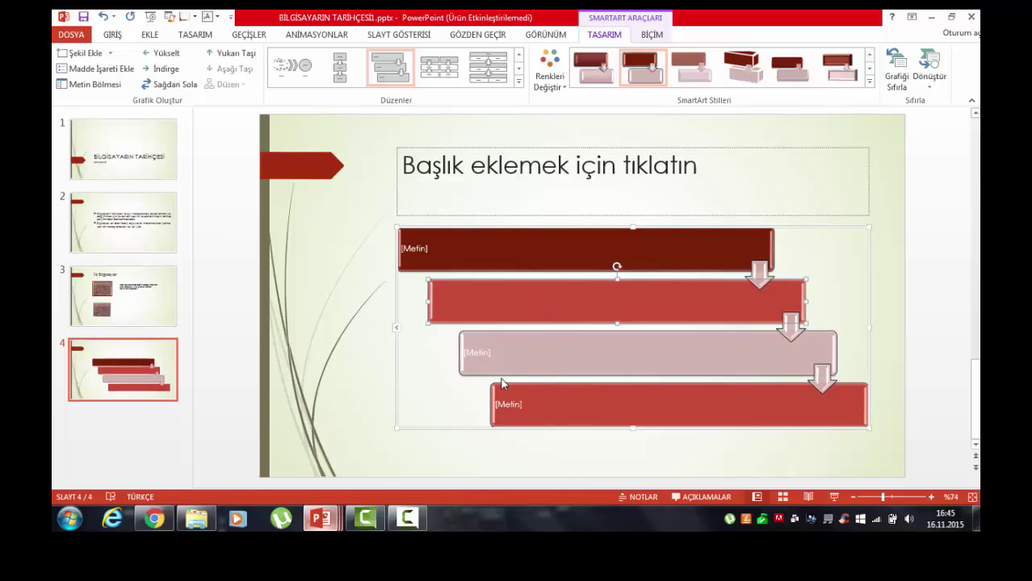
{"action": "key", "text": "ctrl+z"}
Step: Label the first two boxes '1.Kuşak Bilgisayarlar' and '2.Kuşak Bilgisayarlar'
{"action": "left_click", "coordinate": [453, 249]}
{"action": "type", "text": "1."}
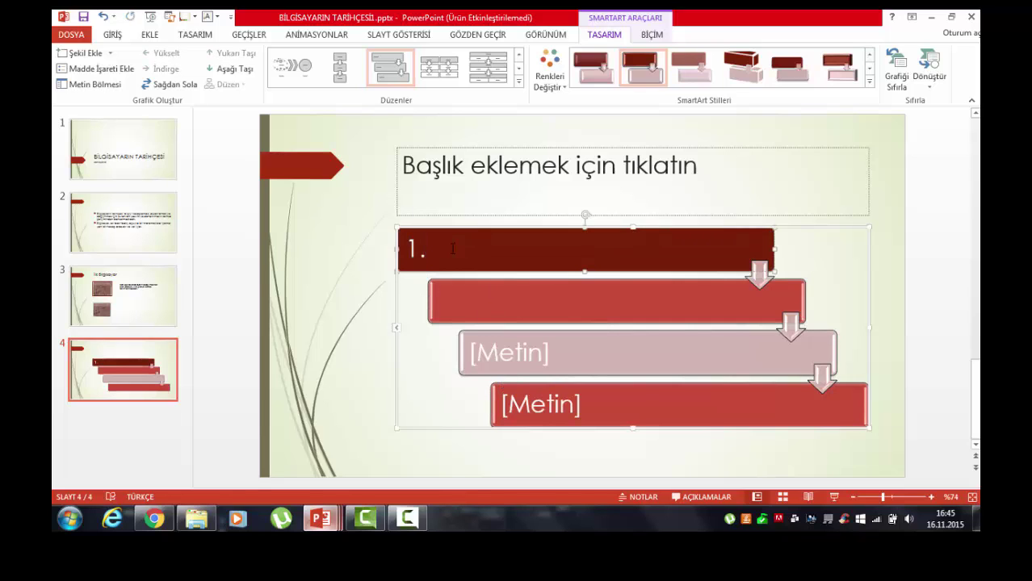
{"action": "type", "text": "Kuşak "}
{"action": "type", "text": "Bil"}
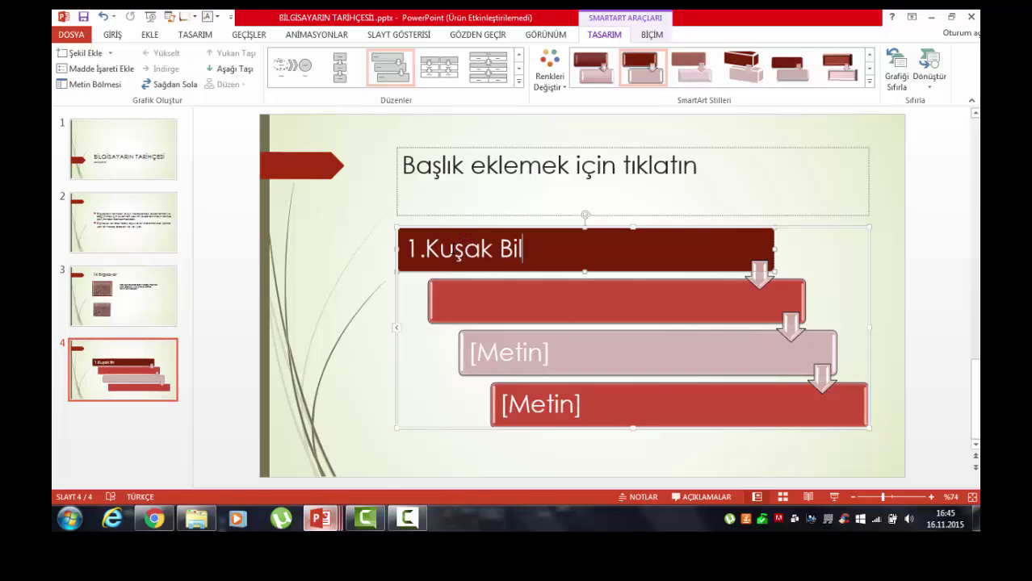
{"action": "type", "text": "gisayar"}
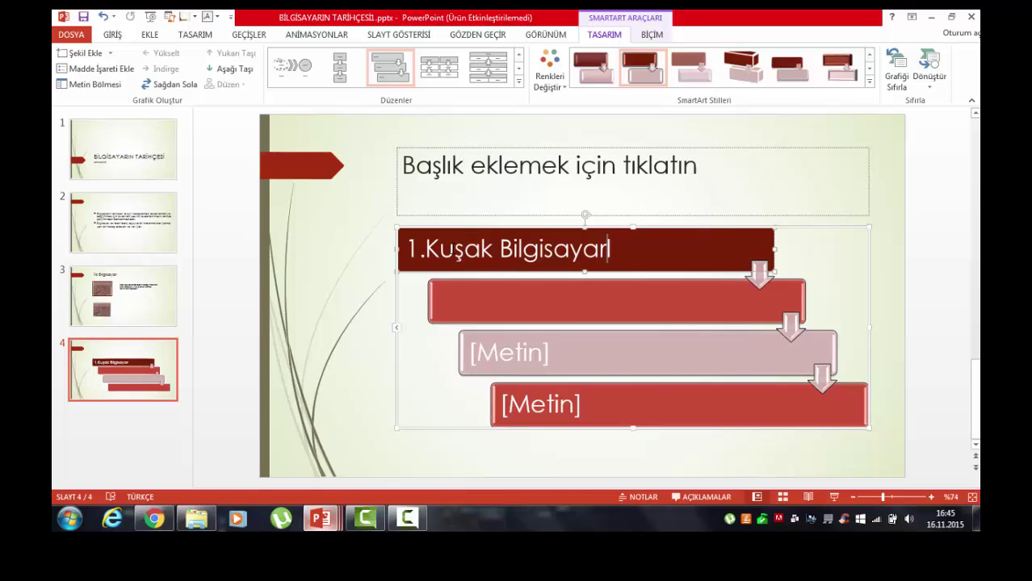
{"action": "type", "text": "lar"}
{"action": "left_click", "coordinate": [449, 302]}
{"action": "left_click", "coordinate": [609, 297]}
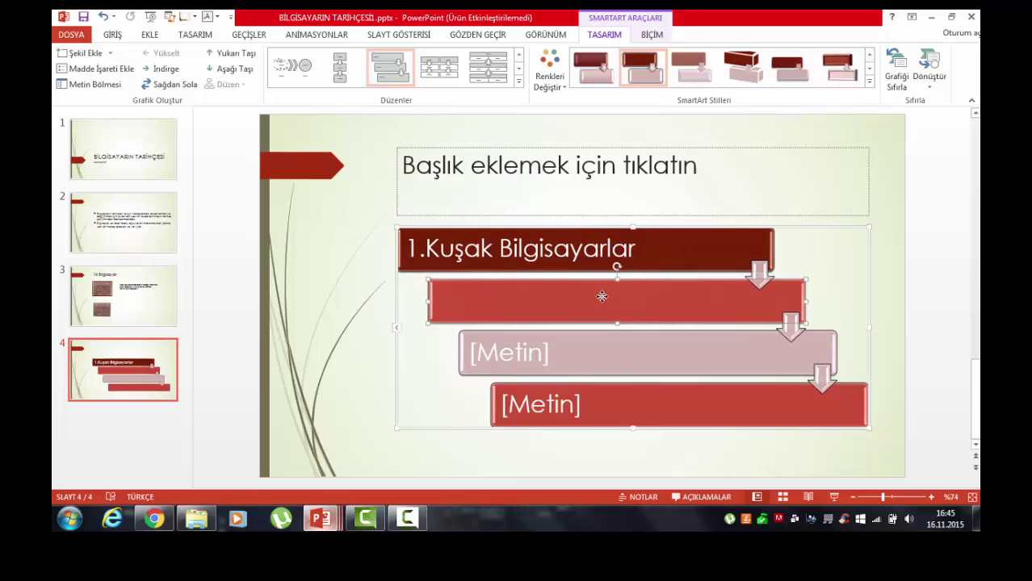
{"action": "type", "text": "2"}
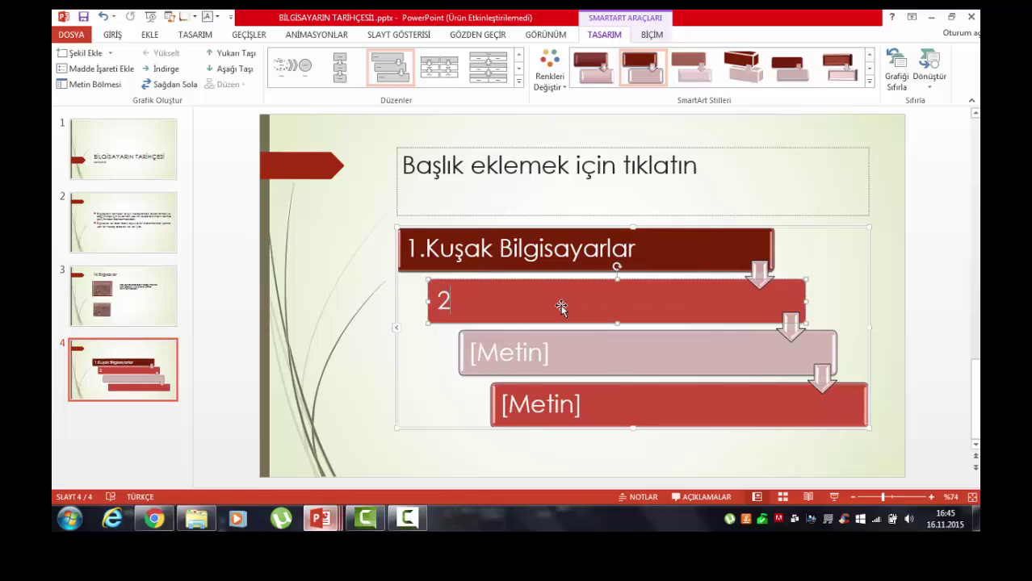
{"action": "type", "text": ".Kuş"}
{"action": "type", "text": "ak B"}
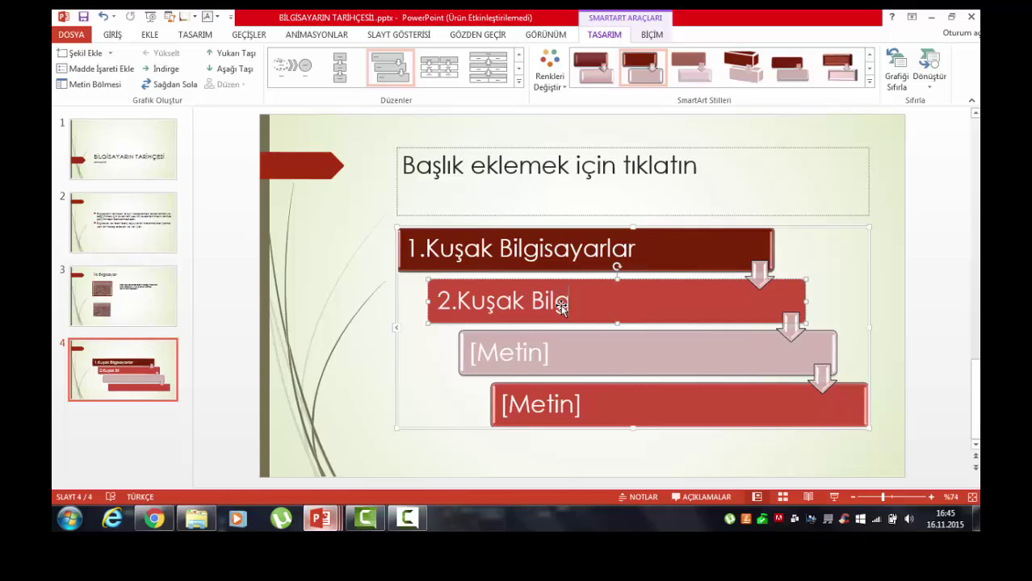
{"action": "type", "text": "ilgisayarlar"}
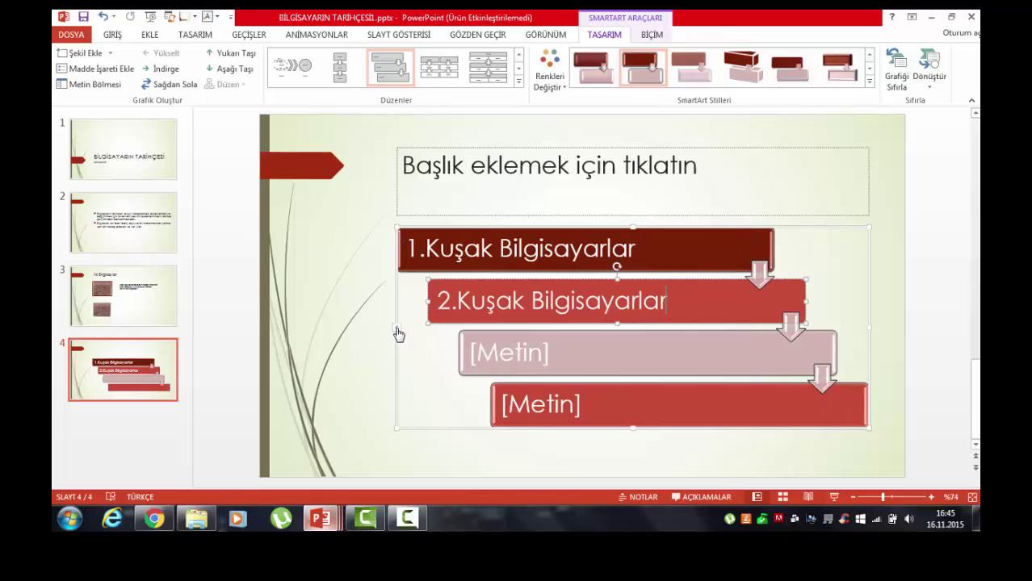
Step: In the text pane, complete the third item as '3.Kuşak Bilgisayarlar'
{"action": "left_click", "coordinate": [397, 329]}
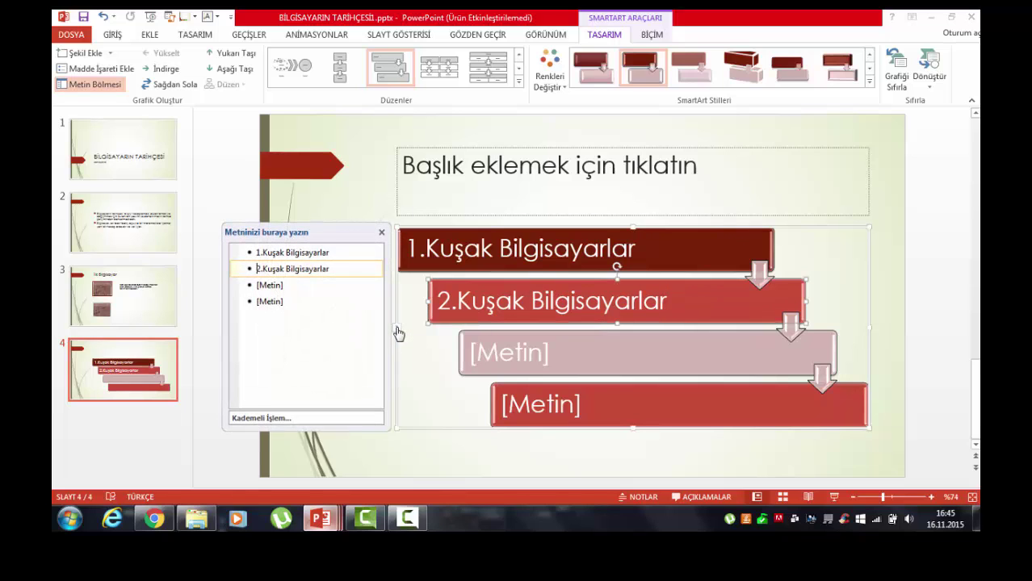
{"action": "left_click", "coordinate": [272, 286]}
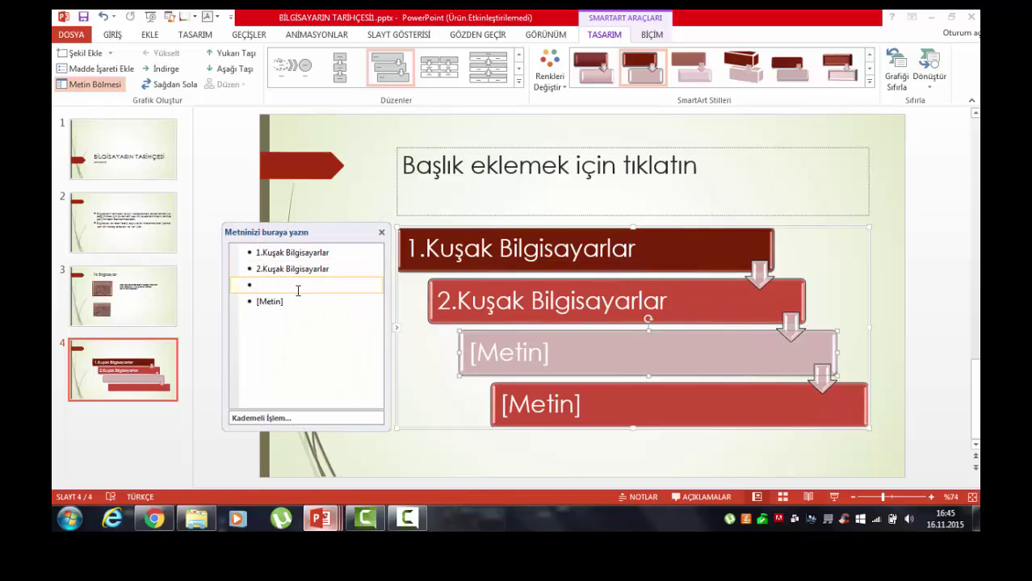
{"action": "type", "text": "3.B"}
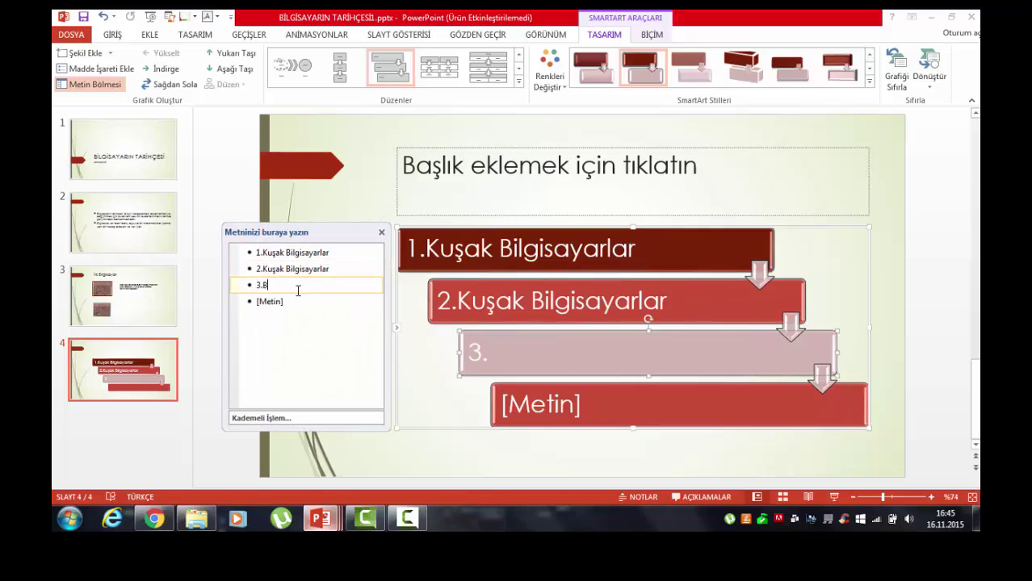
{"action": "key", "text": "BackSpace"}
{"action": "type", "text": "uşak "}
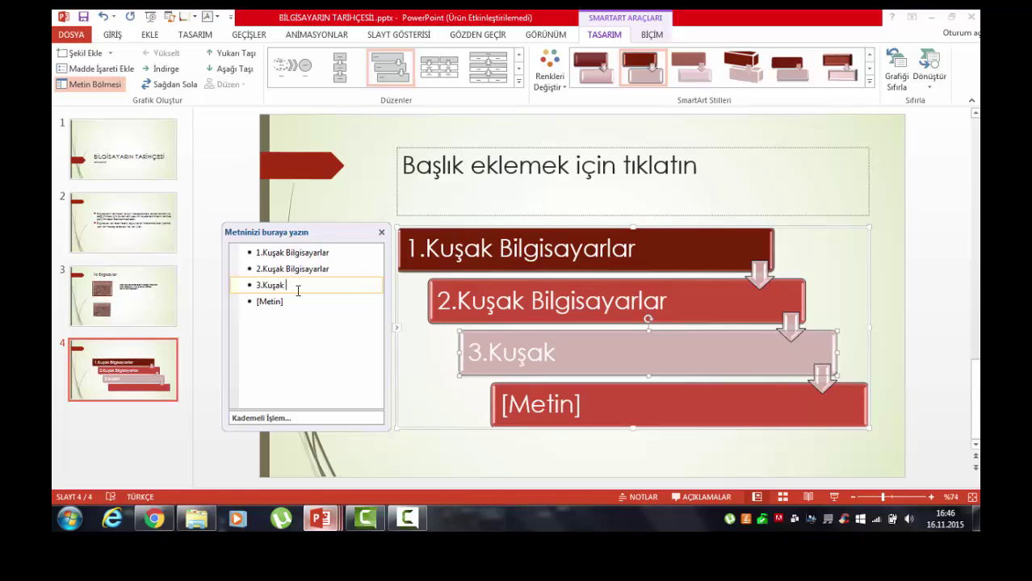
{"action": "type", "text": "Bilgi"}
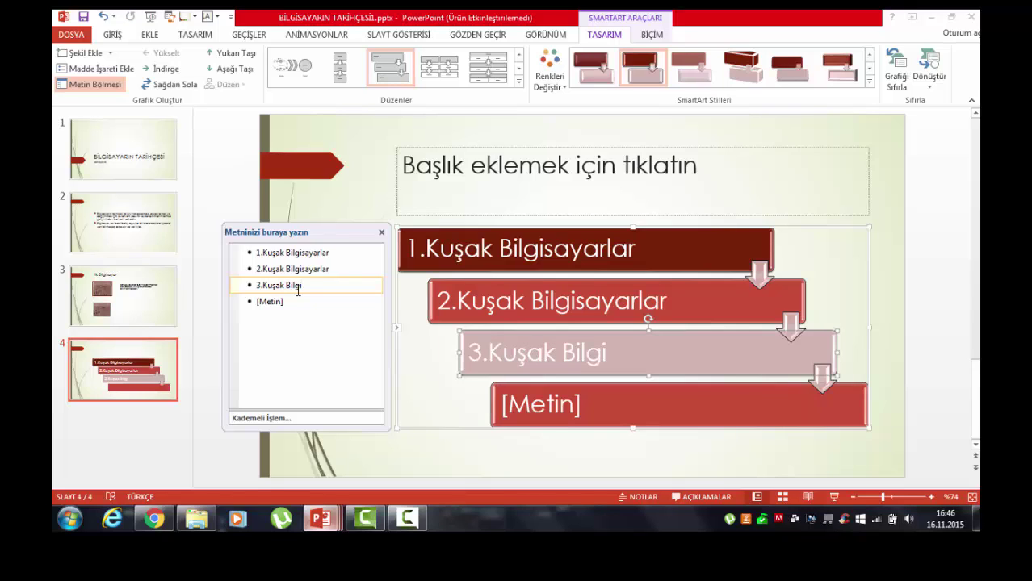
{"action": "type", "text": "sayarlar"}
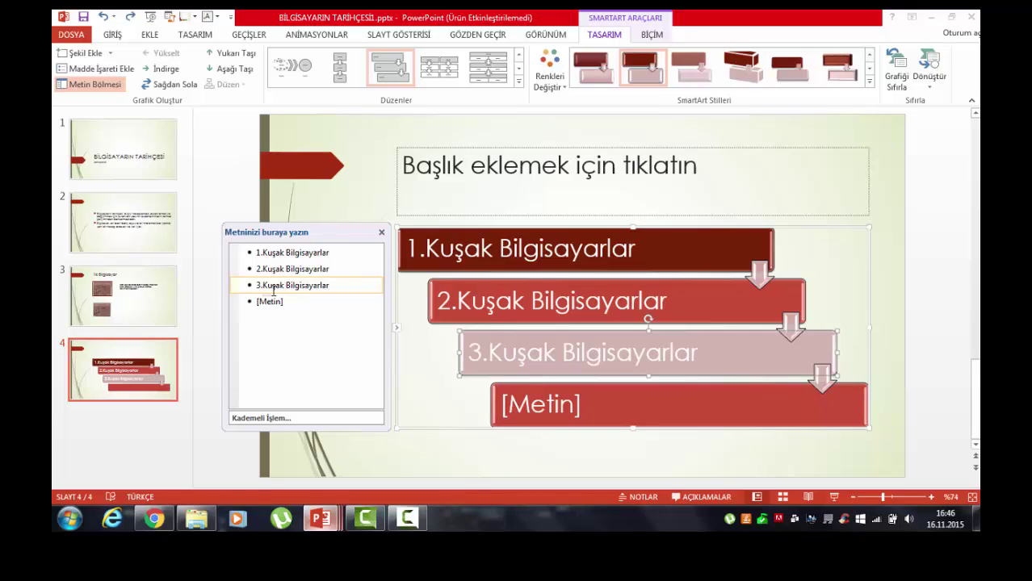
Step: Type '4.Kuşak Bilgisayarlar' as the fourth item and close the text pane
{"action": "left_click", "coordinate": [271, 301]}
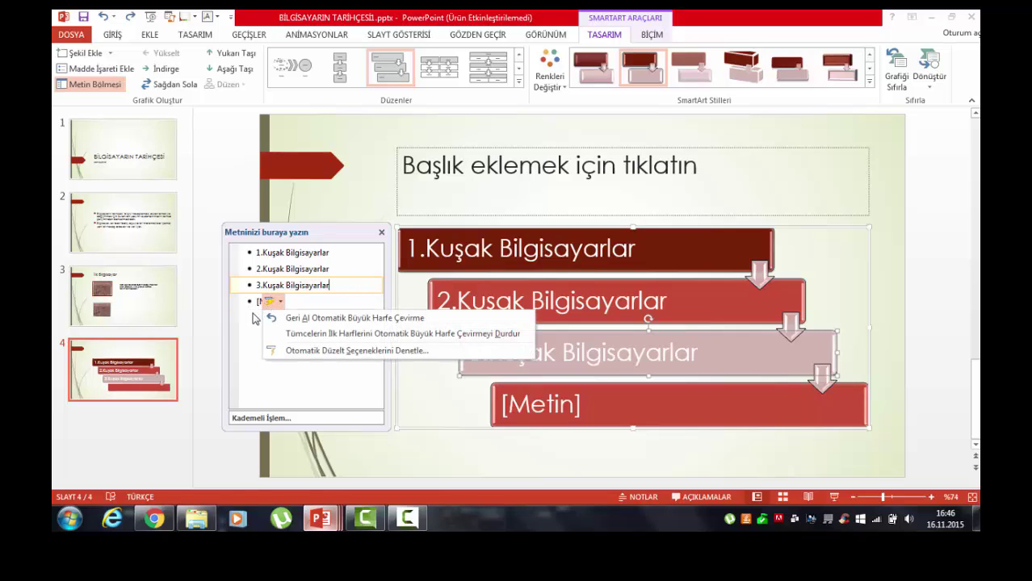
{"action": "left_click", "coordinate": [264, 303]}
{"action": "type", "text": "4."}
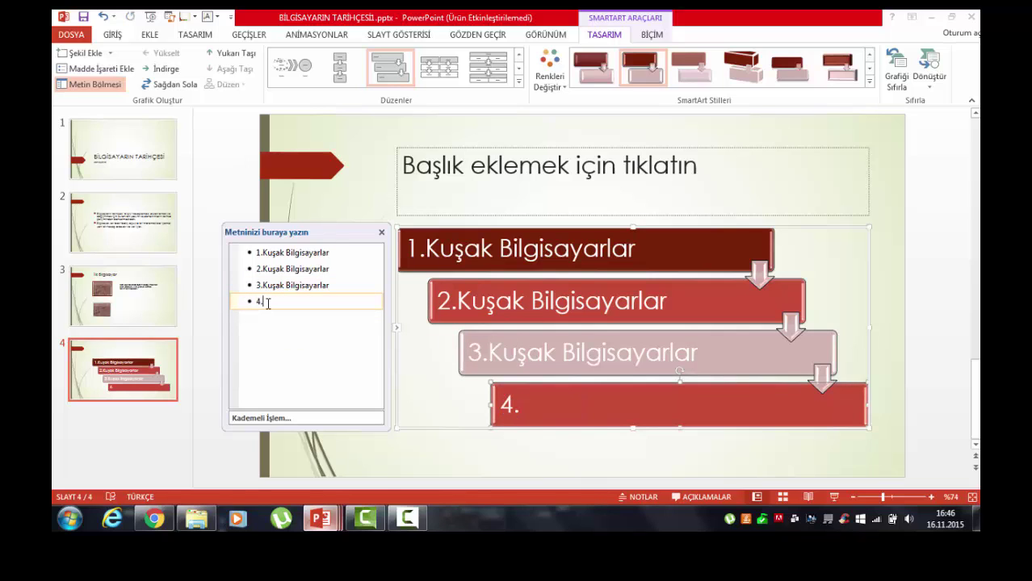
{"action": "type", "text": "Kuşak Bilgisayarlar"}
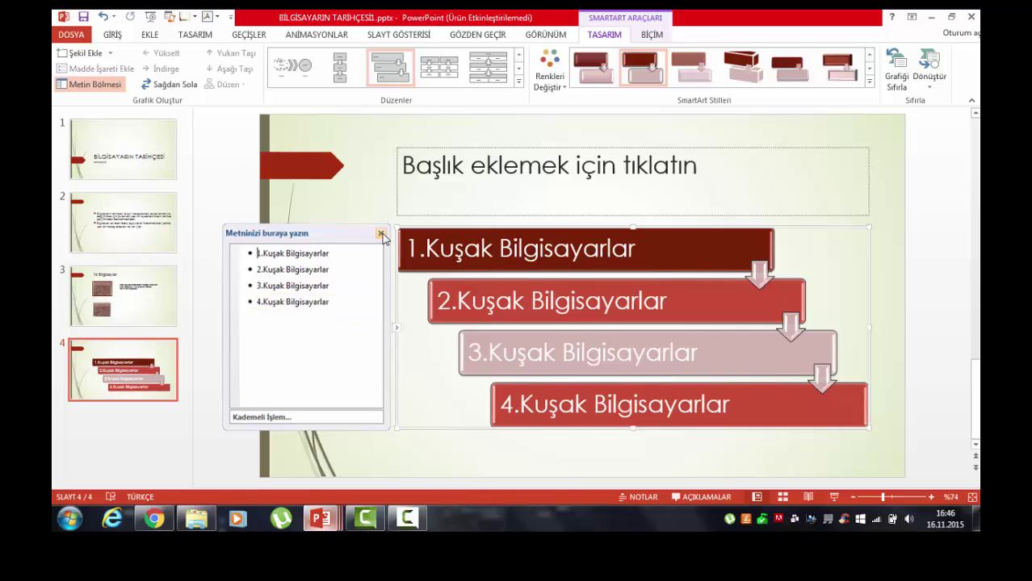
{"action": "left_click", "coordinate": [381, 232]}
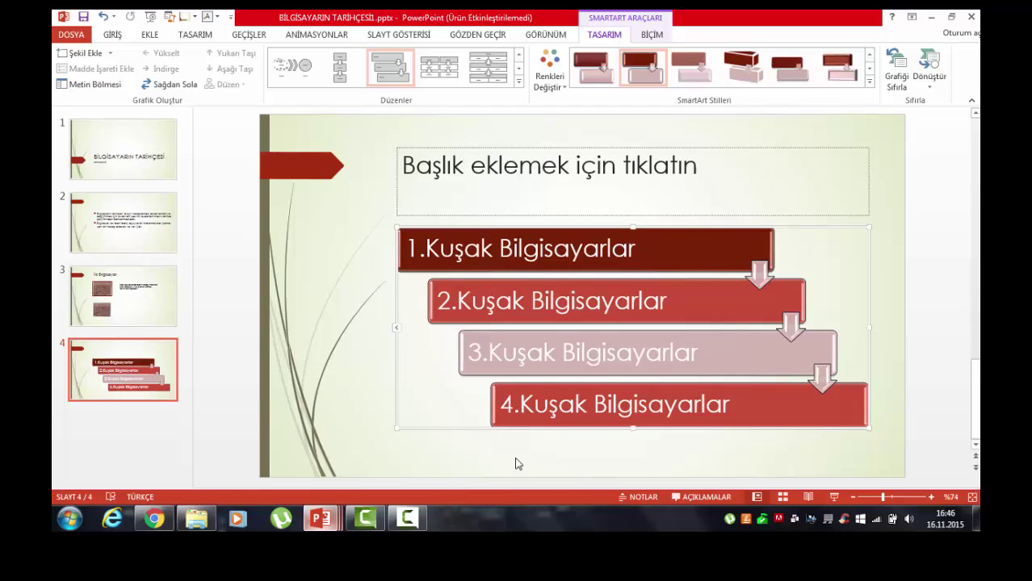
{"action": "left_click", "coordinate": [538, 248]}
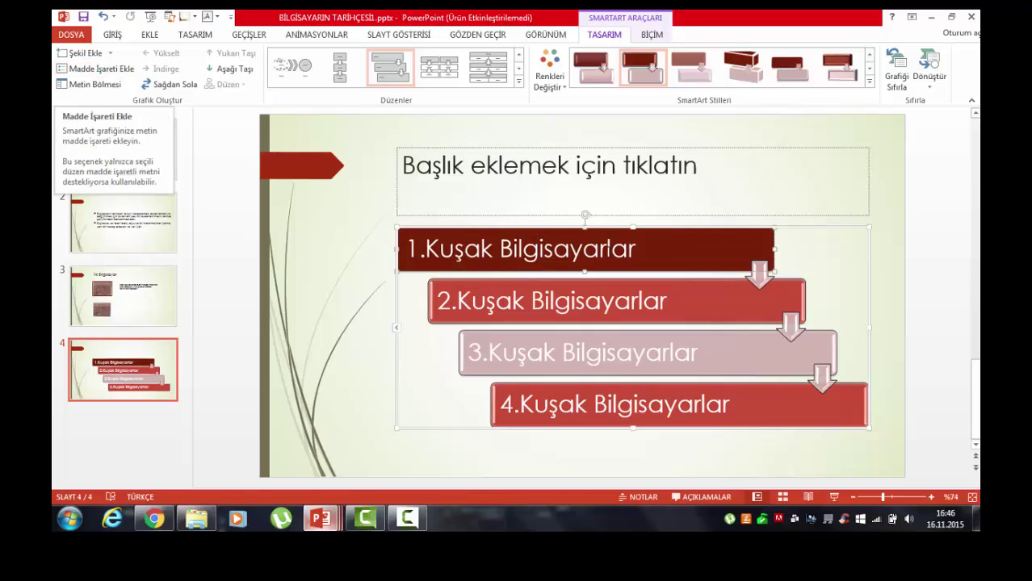
{"action": "left_click", "coordinate": [111, 71]}
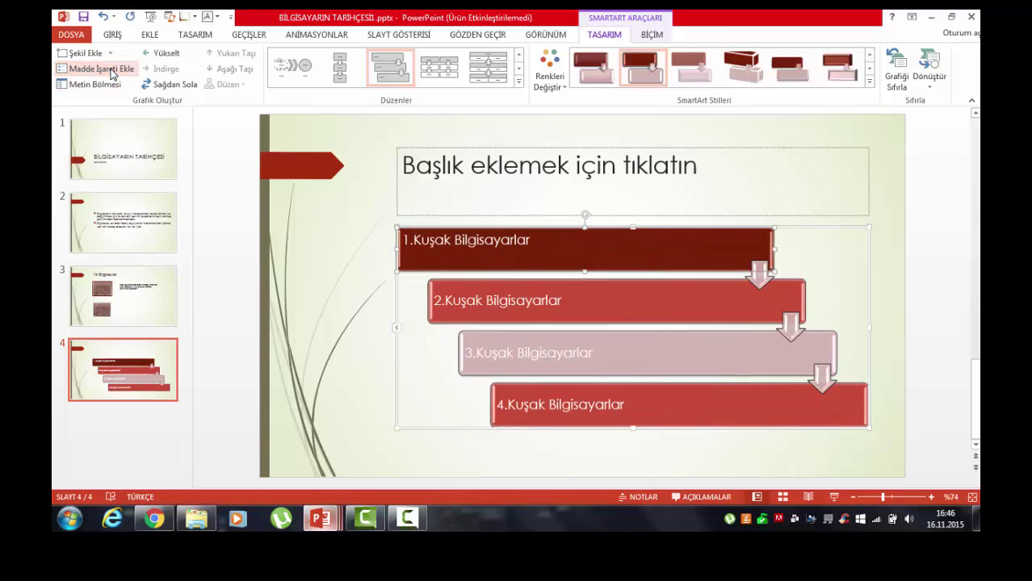
{"action": "left_click", "coordinate": [431, 257]}
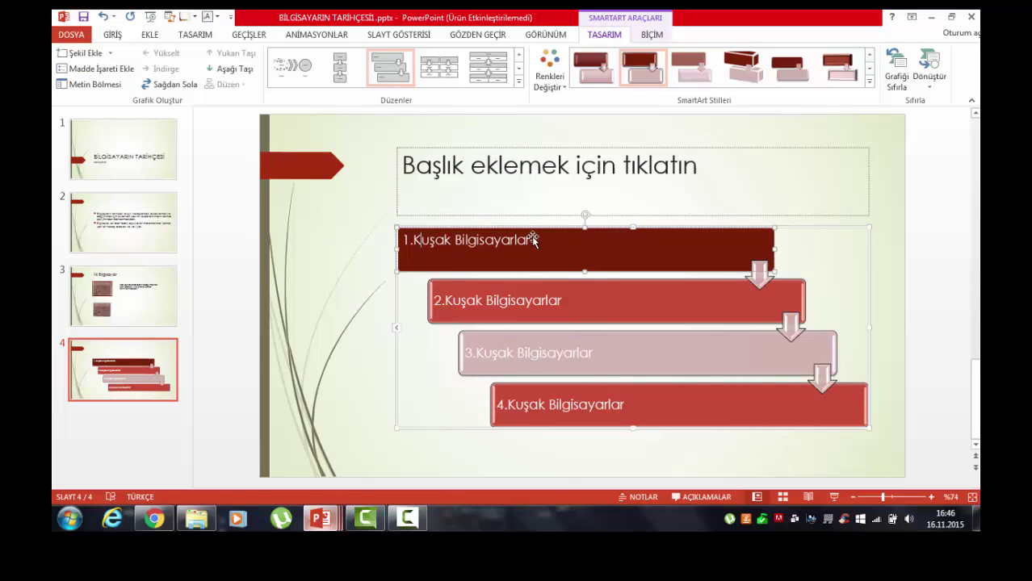
{"action": "left_click", "coordinate": [417, 258]}
{"action": "key", "text": "BackSpace"}
{"action": "type", "text": "b"}
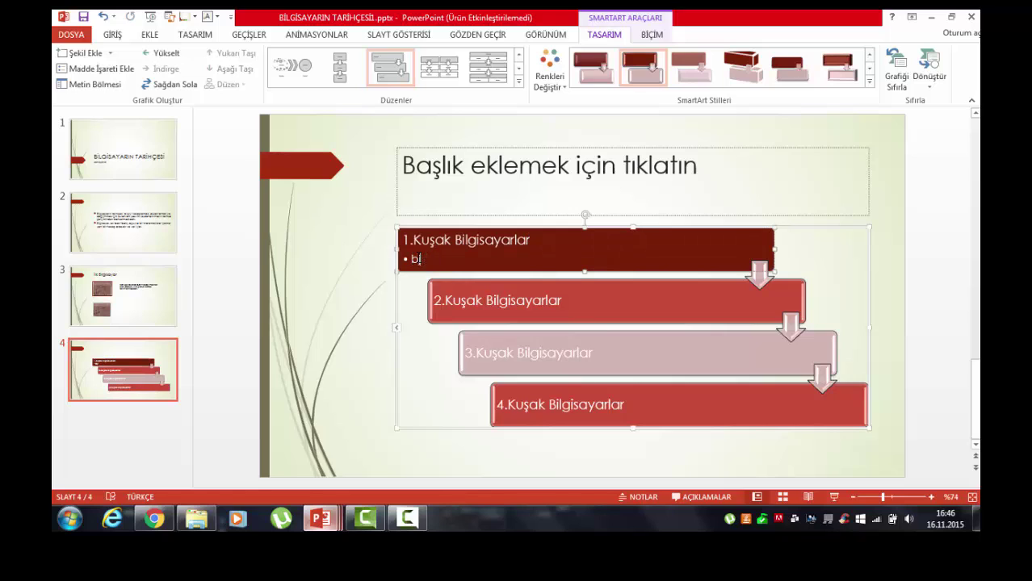
{"action": "key", "text": "BackSpace"}
{"action": "key", "text": "BackSpace"}
{"action": "key", "text": "BackSpace"}
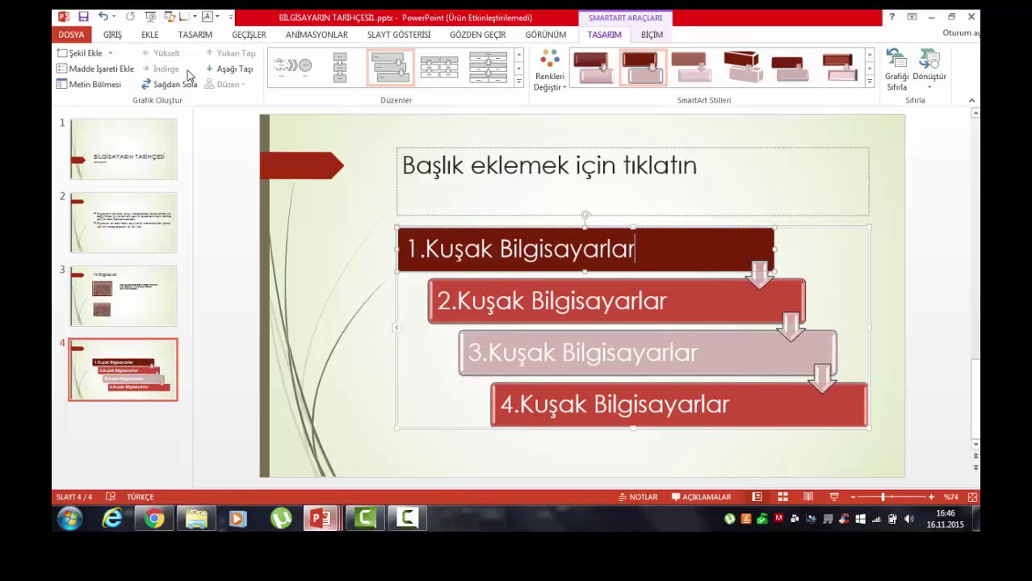
{"action": "key", "text": "Down"}
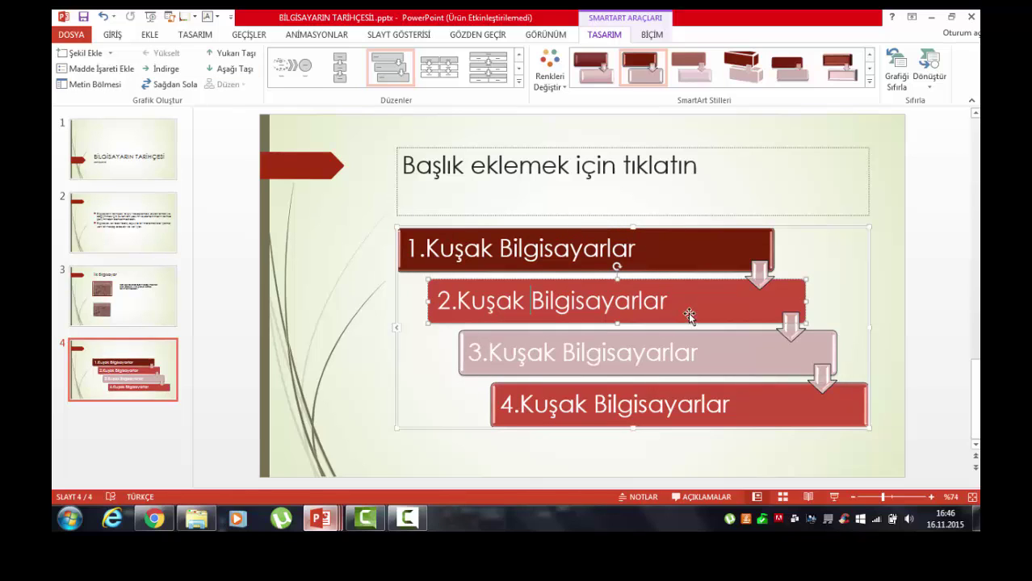
{"action": "left_click", "coordinate": [696, 305]}
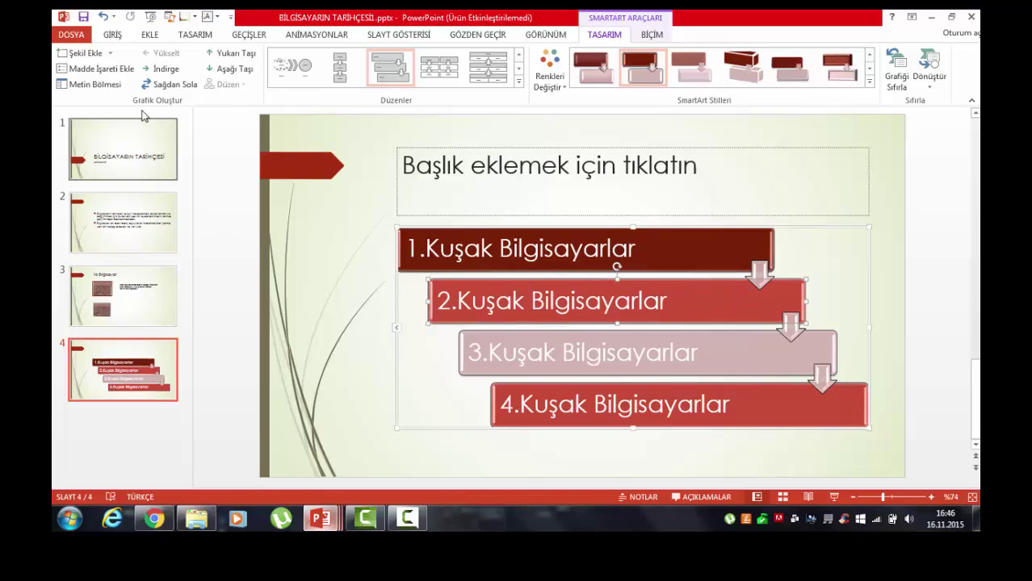
{"action": "left_click", "coordinate": [235, 53]}
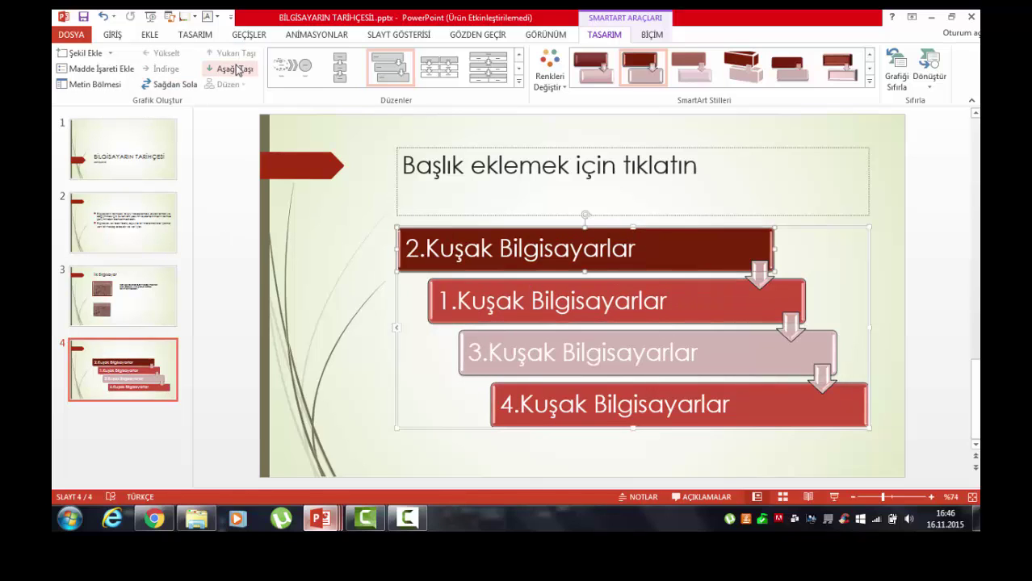
{"action": "left_click", "coordinate": [234, 68]}
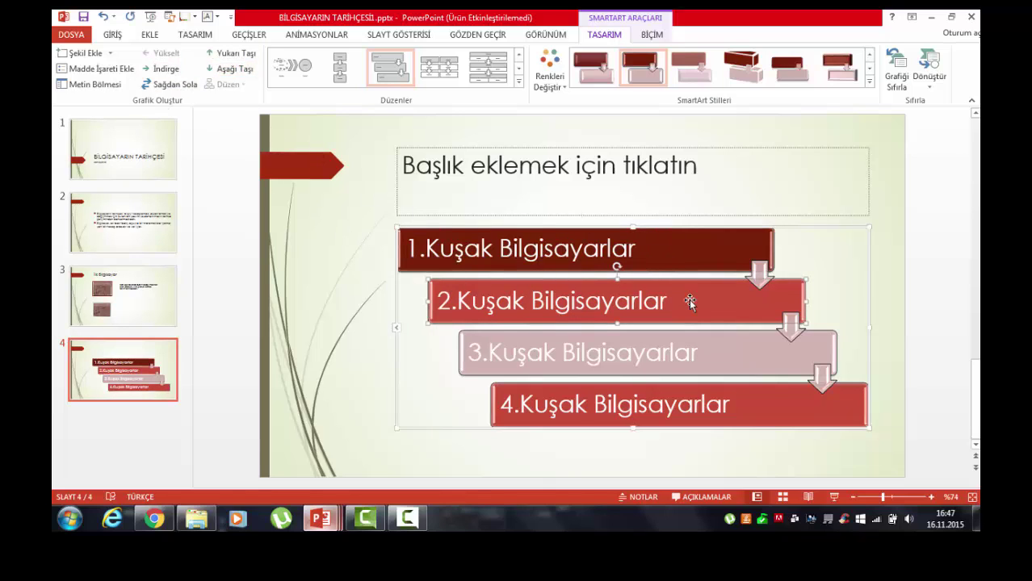
{"action": "left_click_drag", "start_coordinate": [688, 299], "coordinate": [686, 247]}
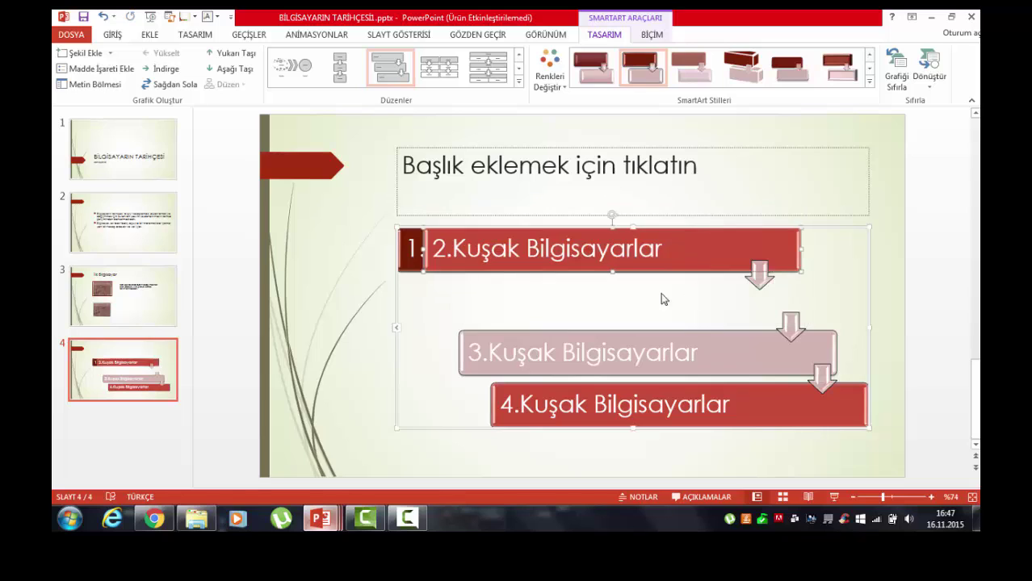
{"action": "mouse_move", "coordinate": [408, 267]}
{"action": "left_mouse_down"}
{"action": "mouse_move", "coordinate": [453, 314]}
{"action": "mouse_move", "coordinate": [508, 320]}
{"action": "left_mouse_up"}
{"action": "key", "text": "ctrl+z"}
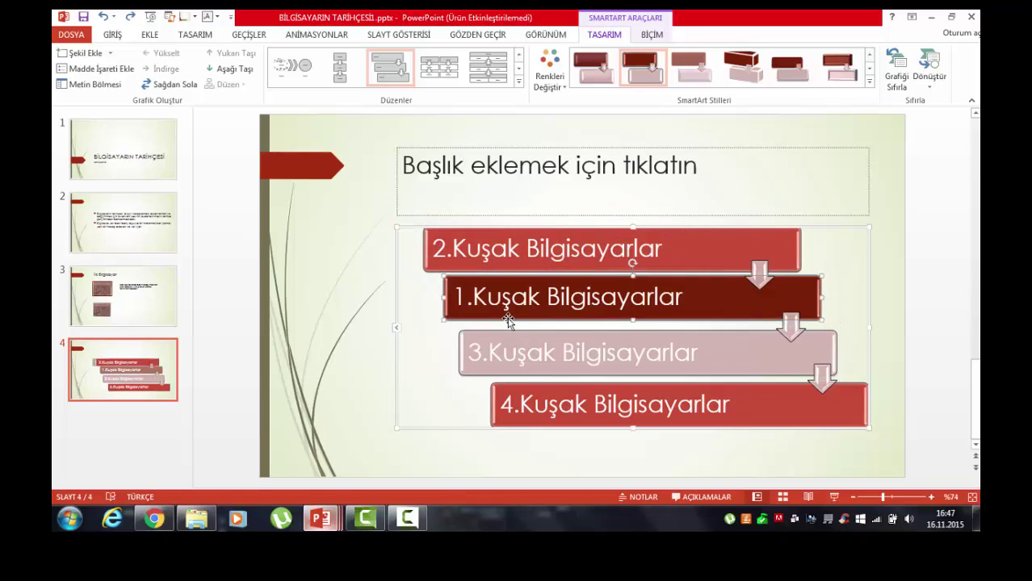
{"action": "key", "text": "ctrl+z"}
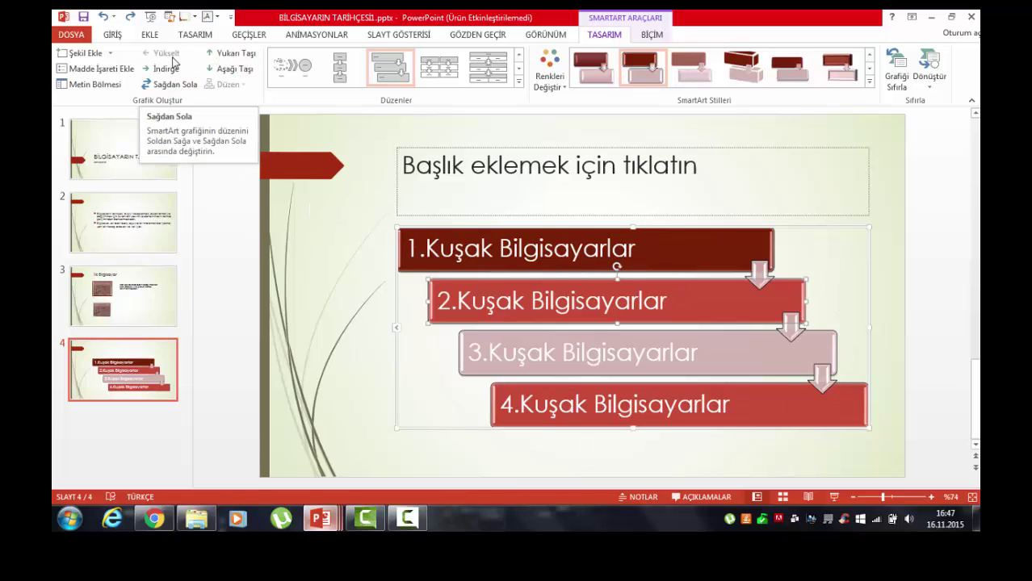
{"action": "left_click", "coordinate": [170, 85]}
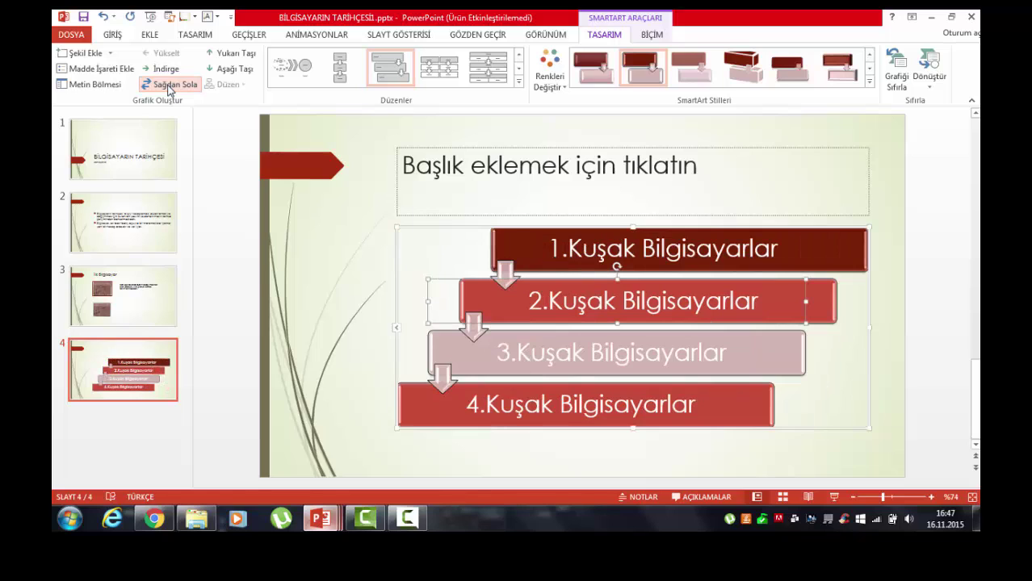
{"action": "left_click", "coordinate": [170, 85]}
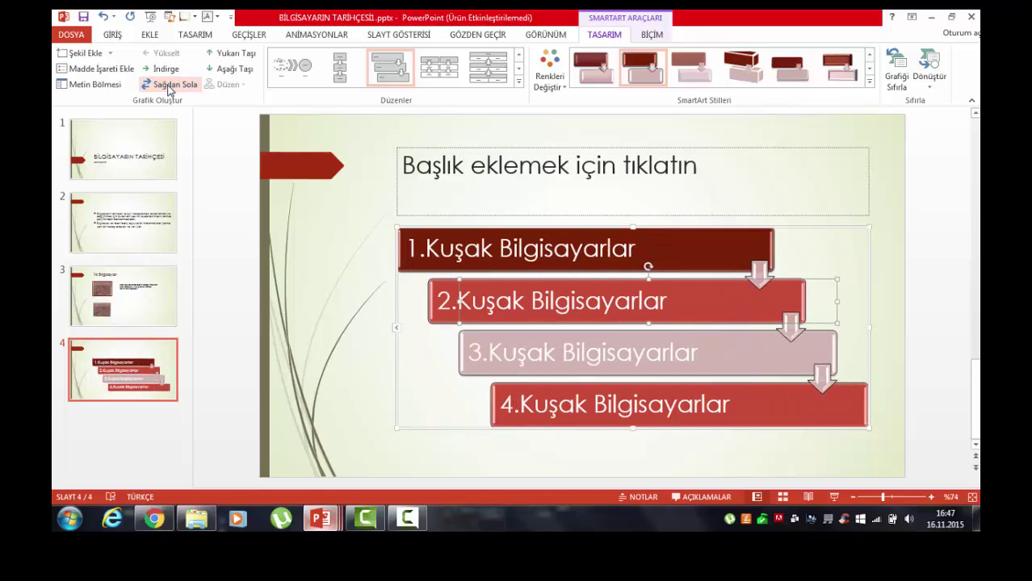
{"action": "left_click", "coordinate": [518, 68]}
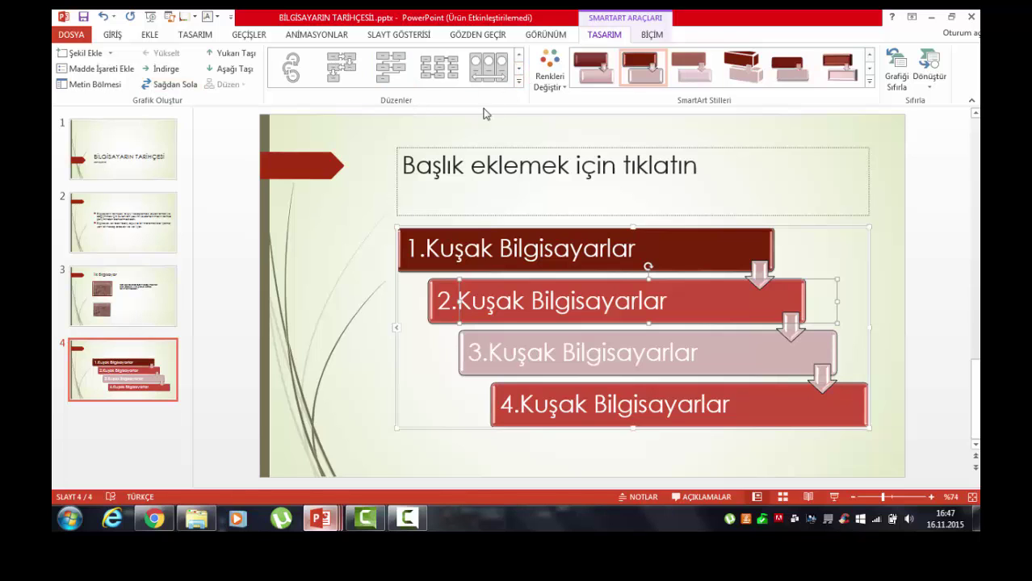
{"action": "left_click", "coordinate": [519, 83]}
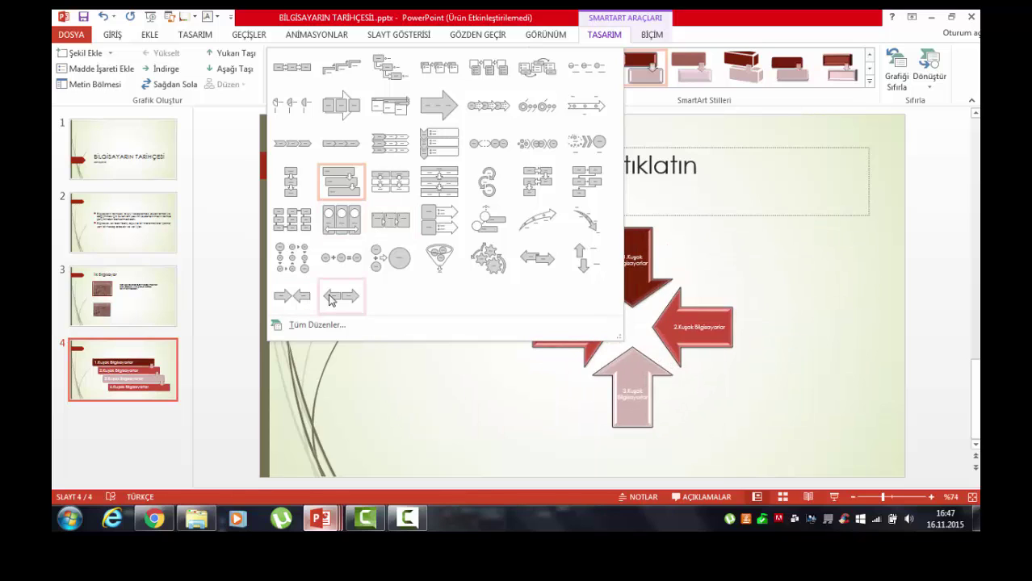
{"action": "left_click", "coordinate": [215, 195]}
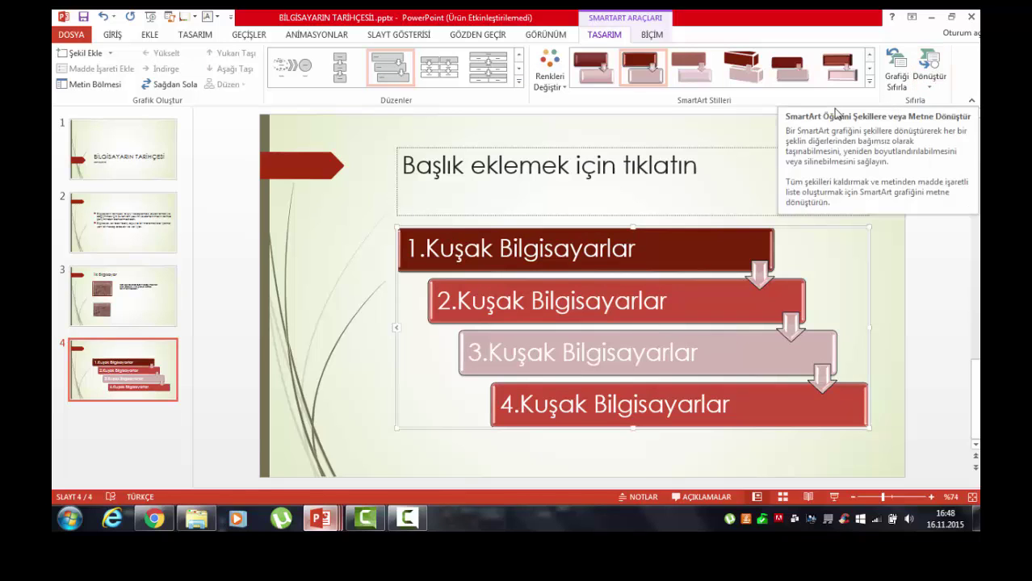
{"action": "left_click", "coordinate": [902, 84]}
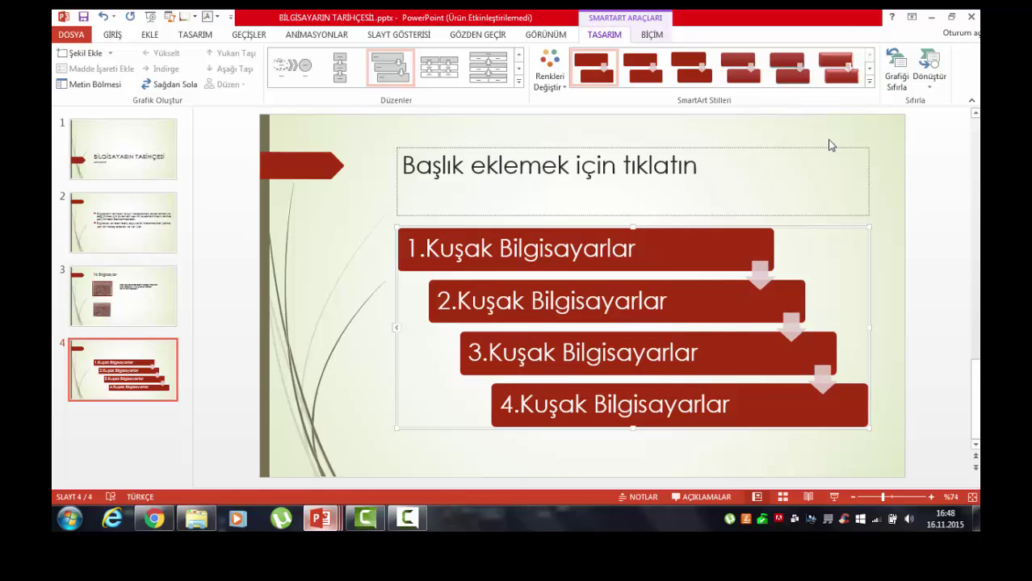
{"action": "key", "text": "ctrl+z"}
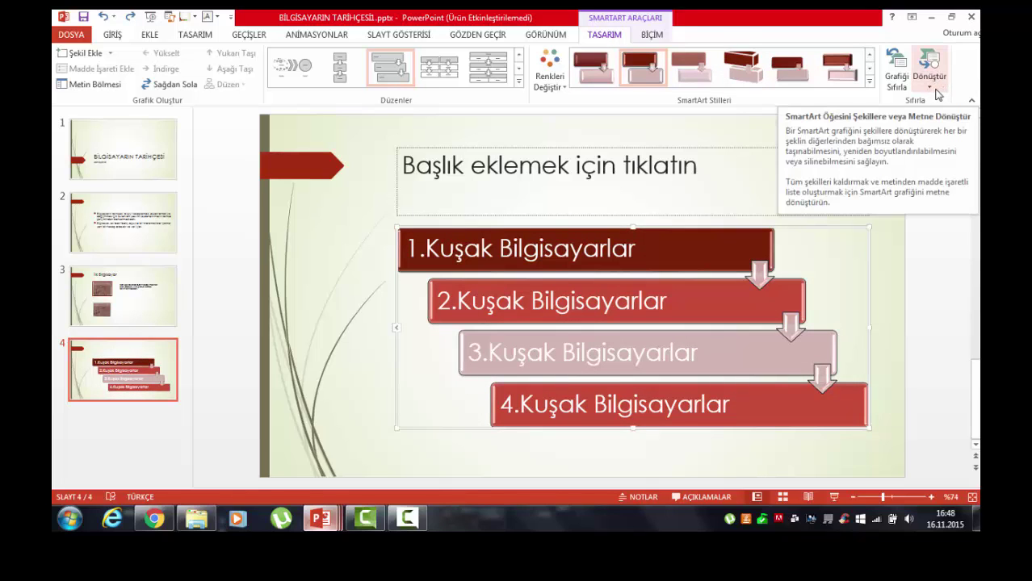
{"action": "left_click", "coordinate": [935, 92]}
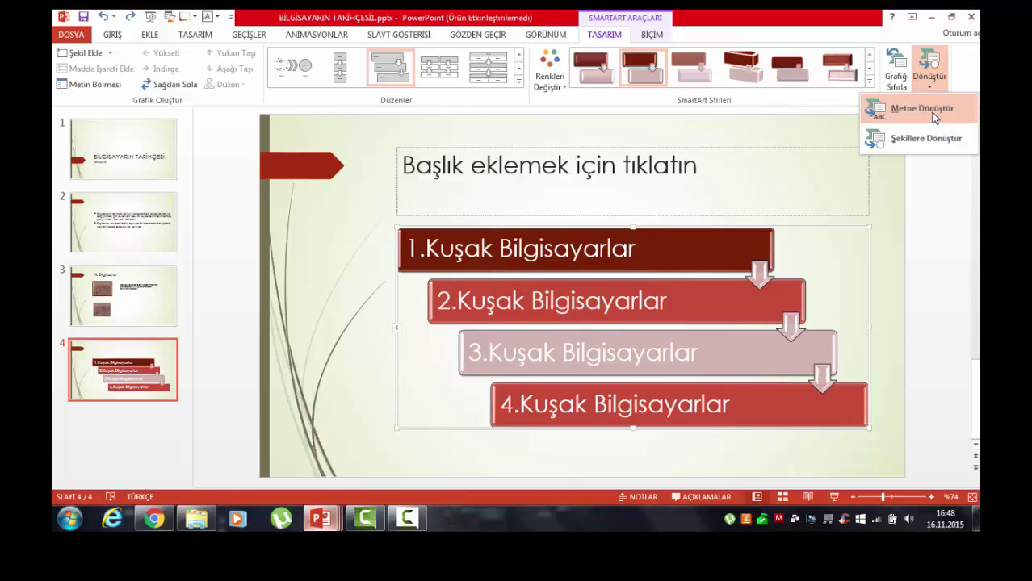
{"action": "left_click", "coordinate": [932, 110]}
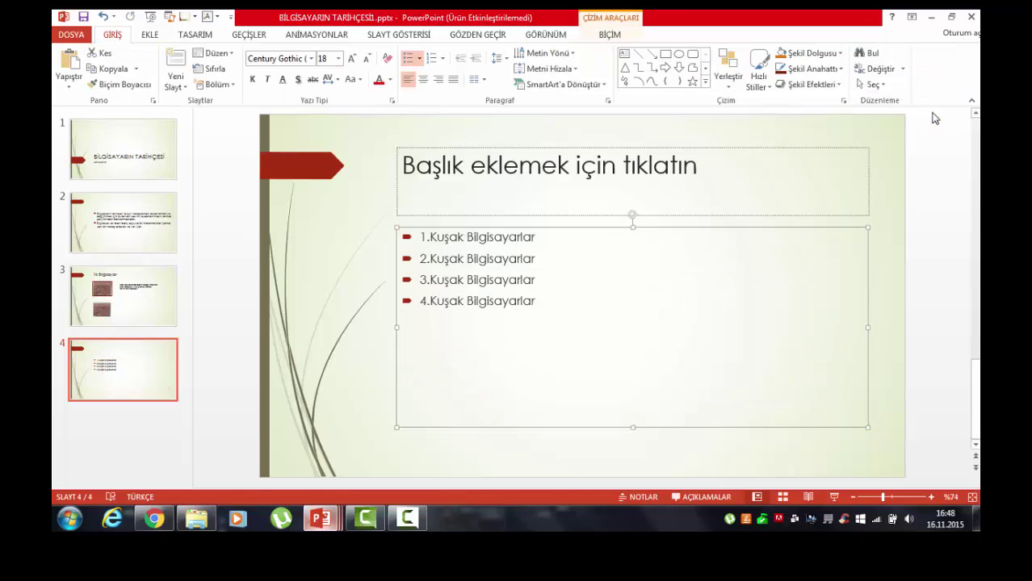
{"action": "key", "text": "ctrl+z"}
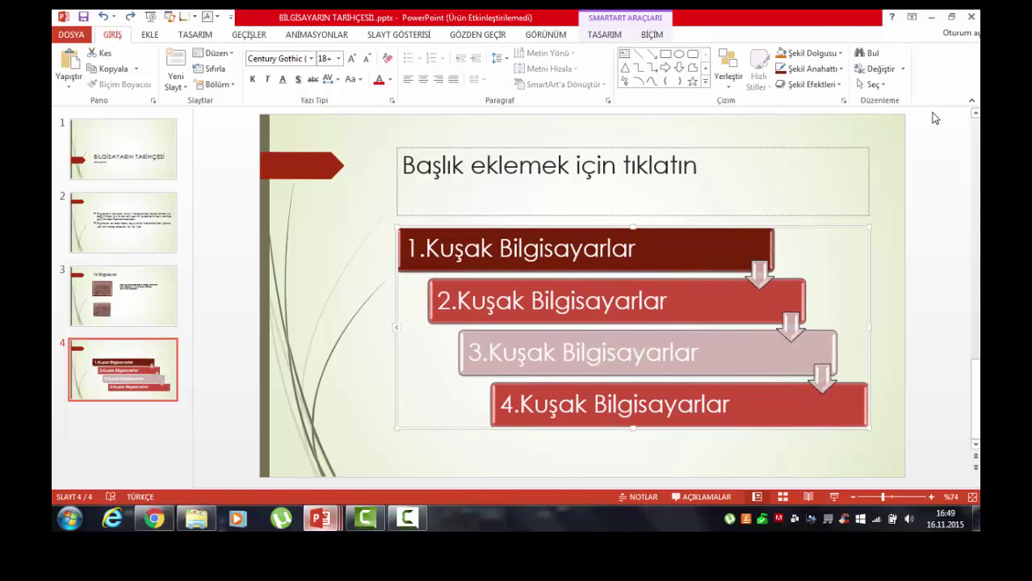
{"action": "left_click", "coordinate": [650, 36]}
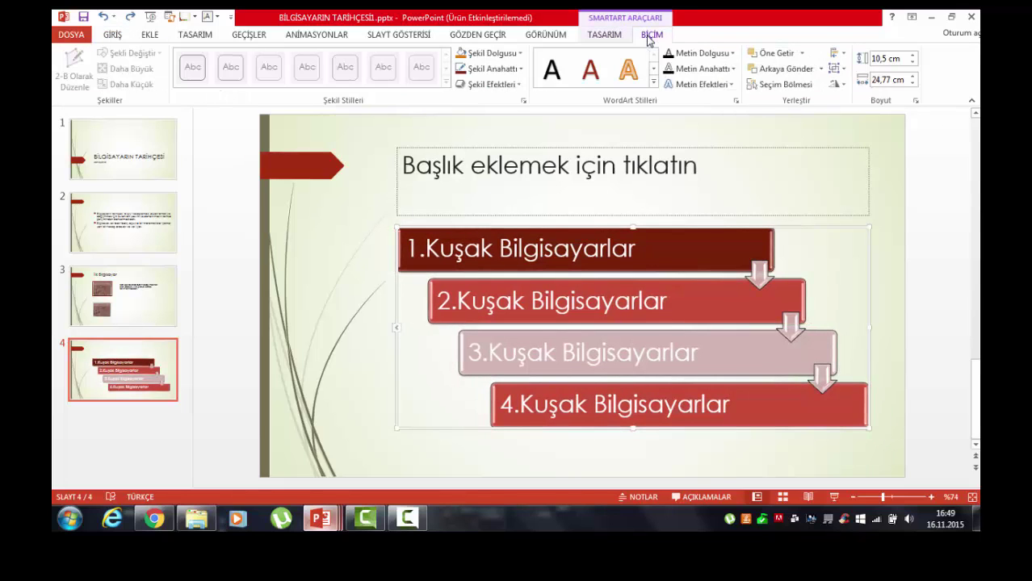
{"action": "left_click", "coordinate": [618, 36]}
{"action": "left_click", "coordinate": [929, 69]}
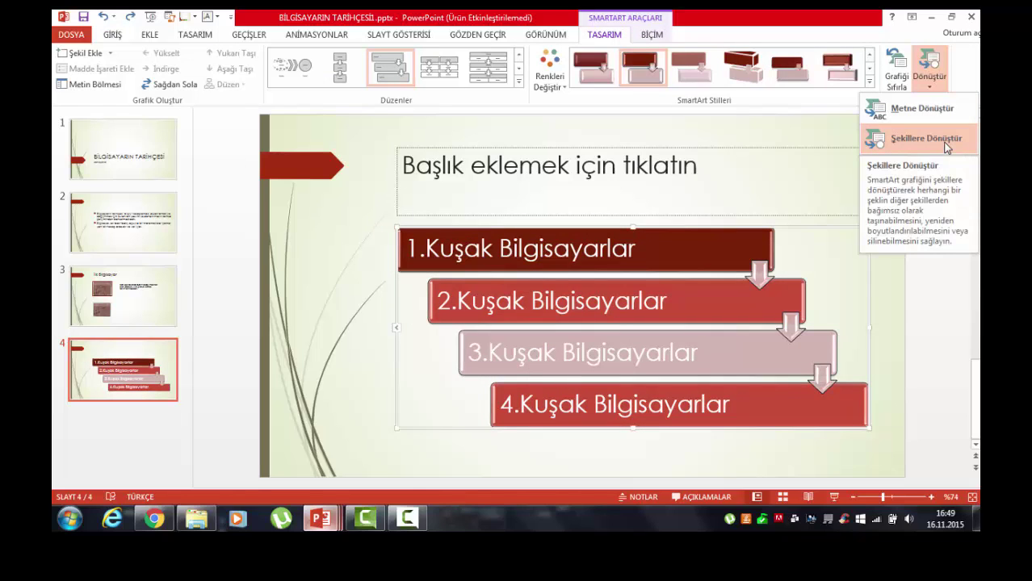
{"action": "left_click", "coordinate": [946, 146]}
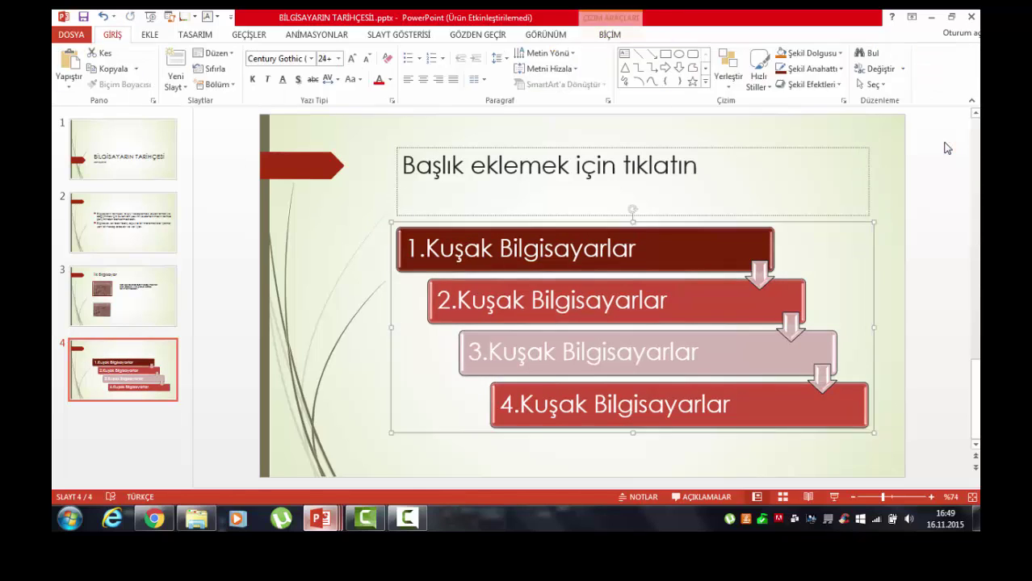
{"action": "left_click", "coordinate": [649, 248]}
{"action": "left_click", "coordinate": [615, 284]}
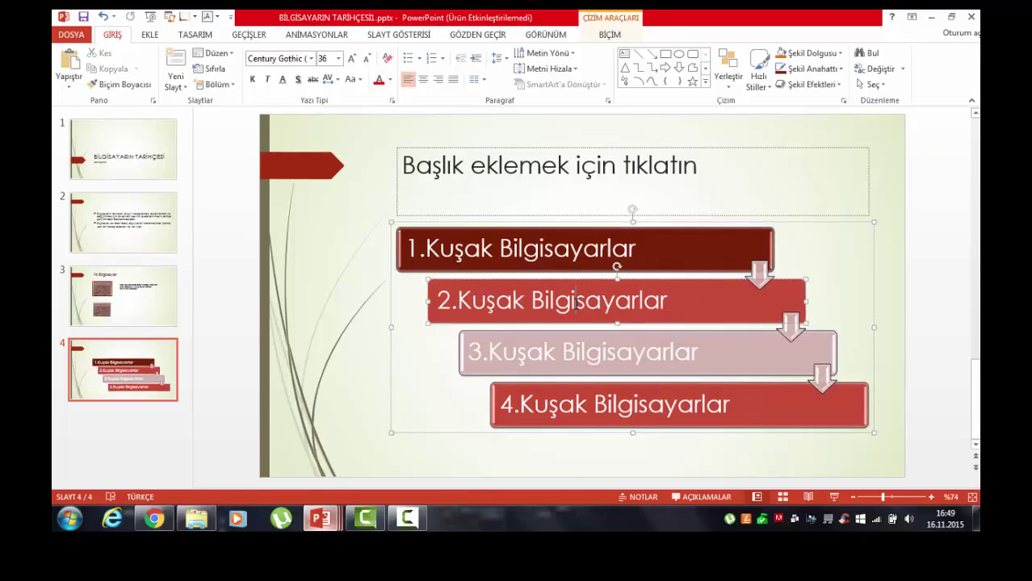
{"action": "double_click", "coordinate": [692, 254]}
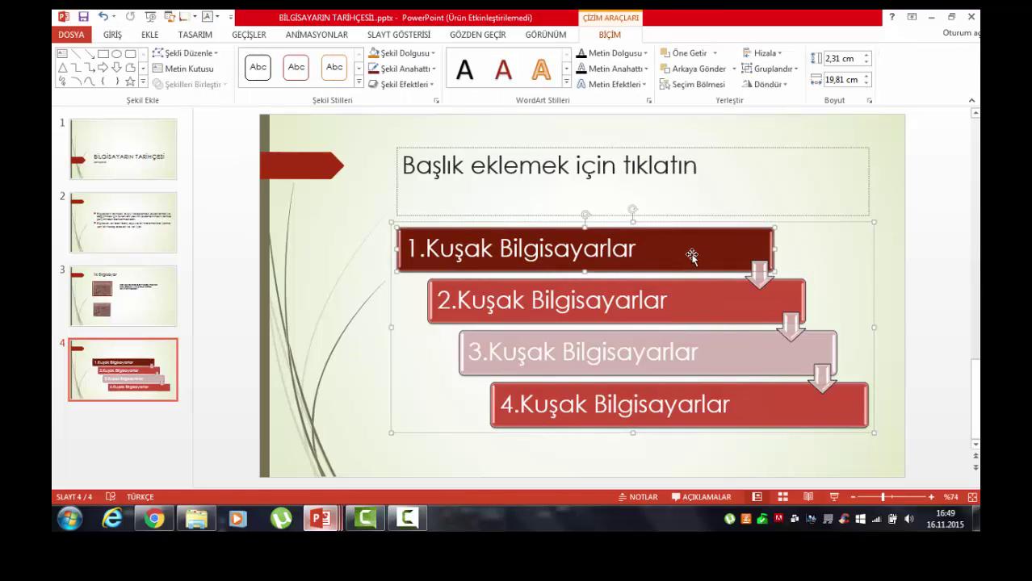
{"action": "double_click", "coordinate": [658, 300]}
{"action": "left_click", "coordinate": [726, 403]}
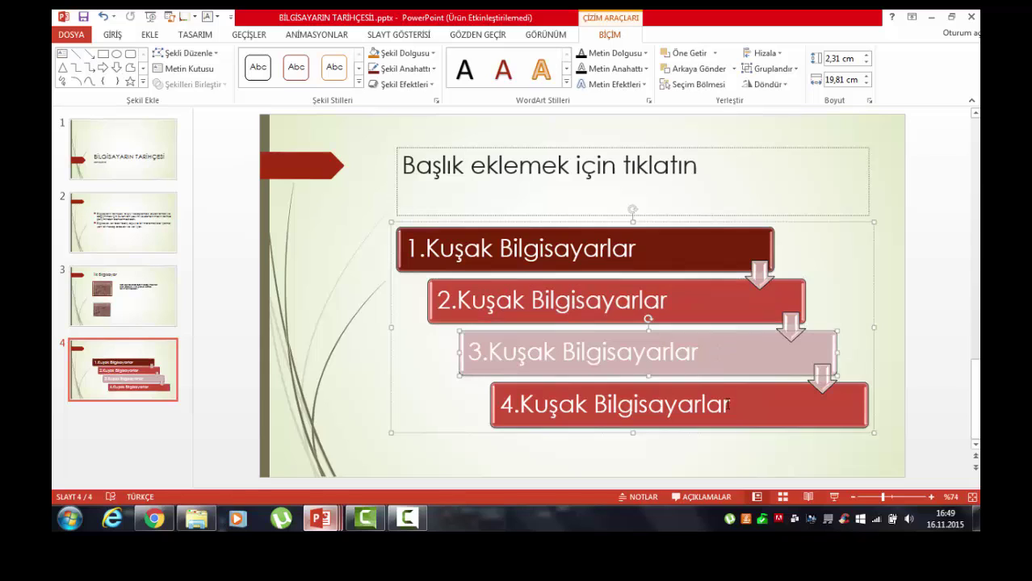
{"action": "key", "text": "ctrl+z"}
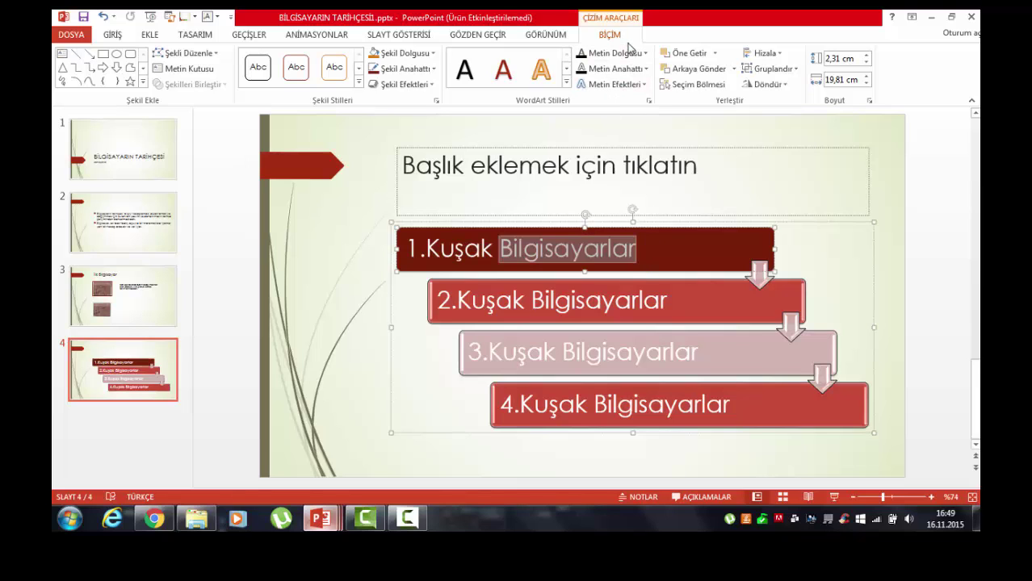
{"action": "key", "text": "Escape"}
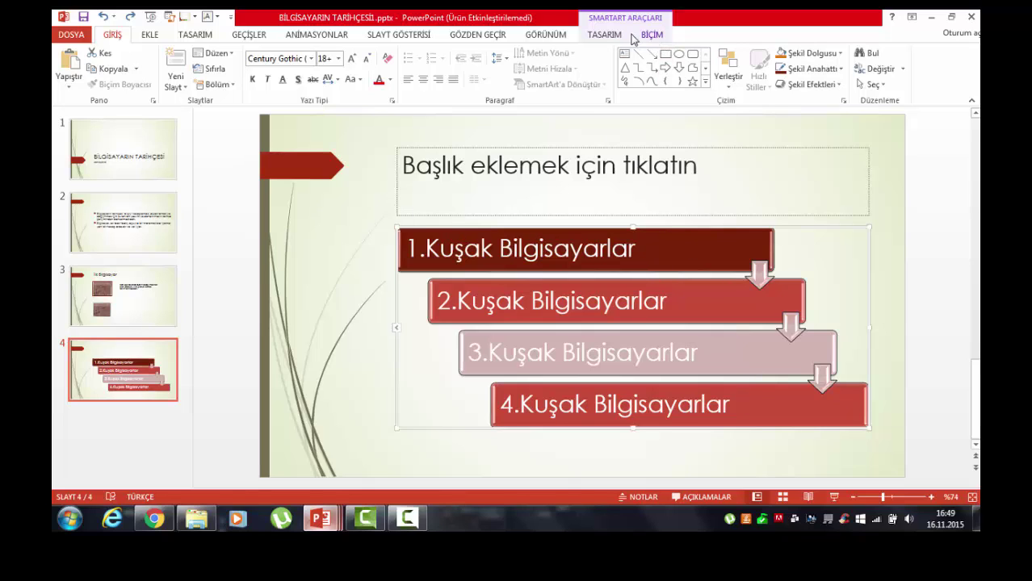
{"action": "left_click", "coordinate": [617, 36]}
Step: Select the 1.Kuşak Bilgisayarlar box on the Biçim tab and expand the Shape Styles gallery
{"action": "left_click", "coordinate": [653, 35]}
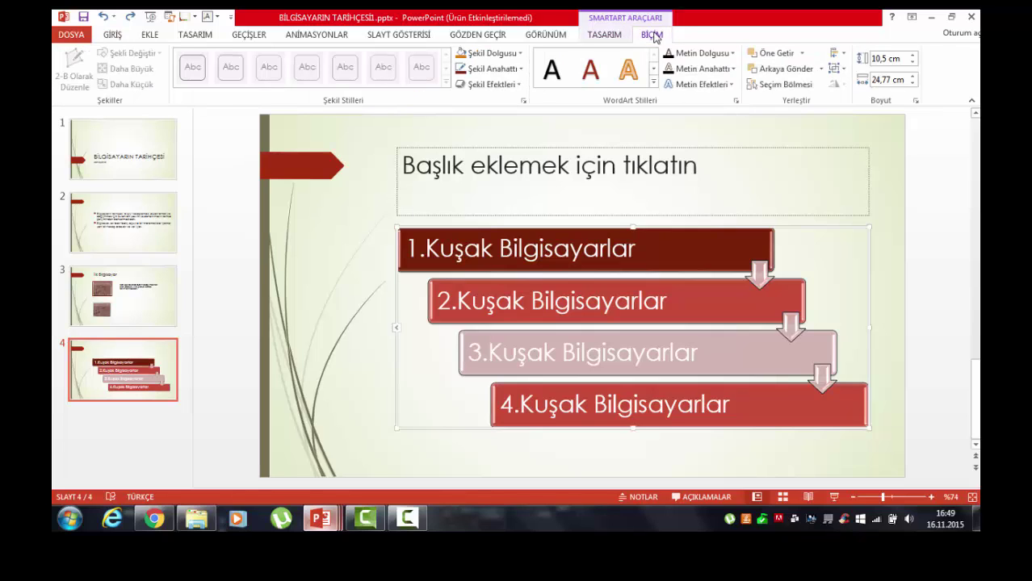
{"action": "left_click", "coordinate": [614, 247]}
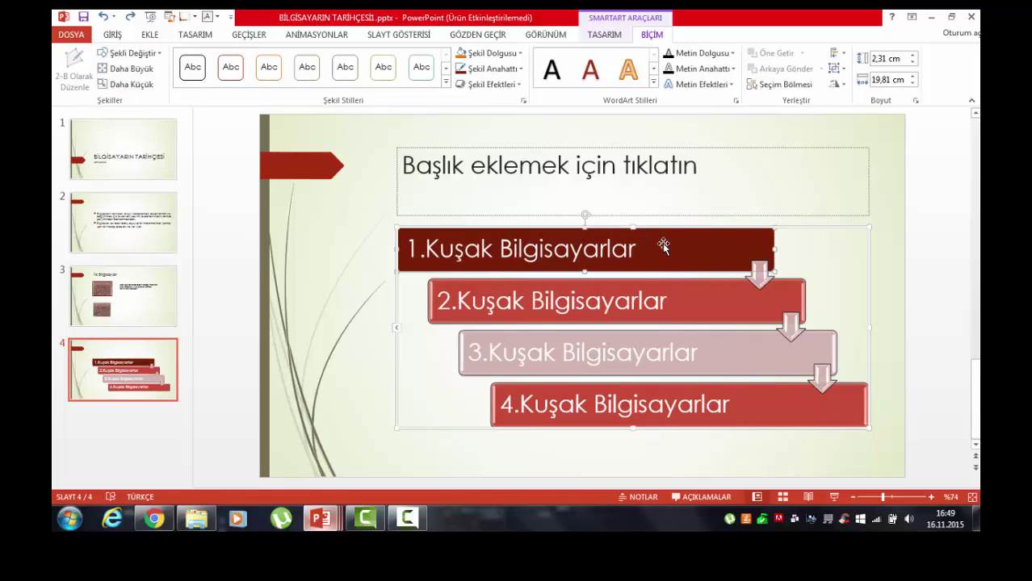
{"action": "left_click", "coordinate": [653, 82]}
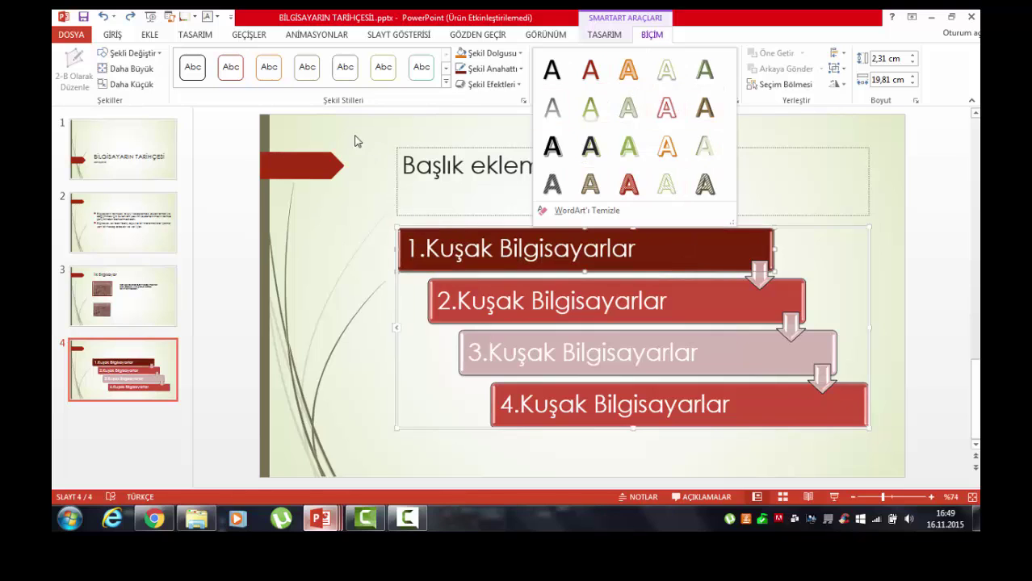
{"action": "left_click", "coordinate": [404, 109]}
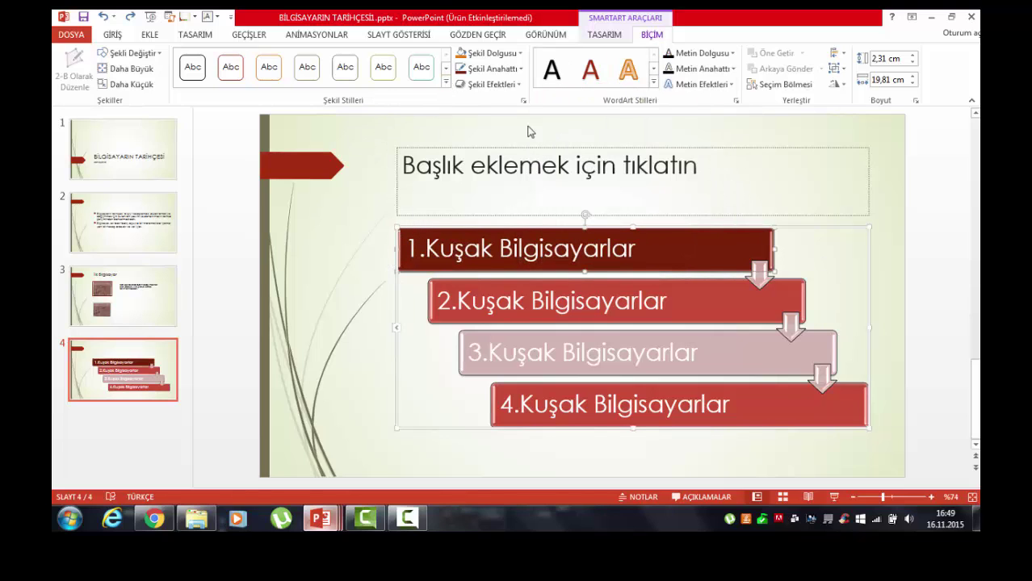
{"action": "left_click", "coordinate": [445, 82]}
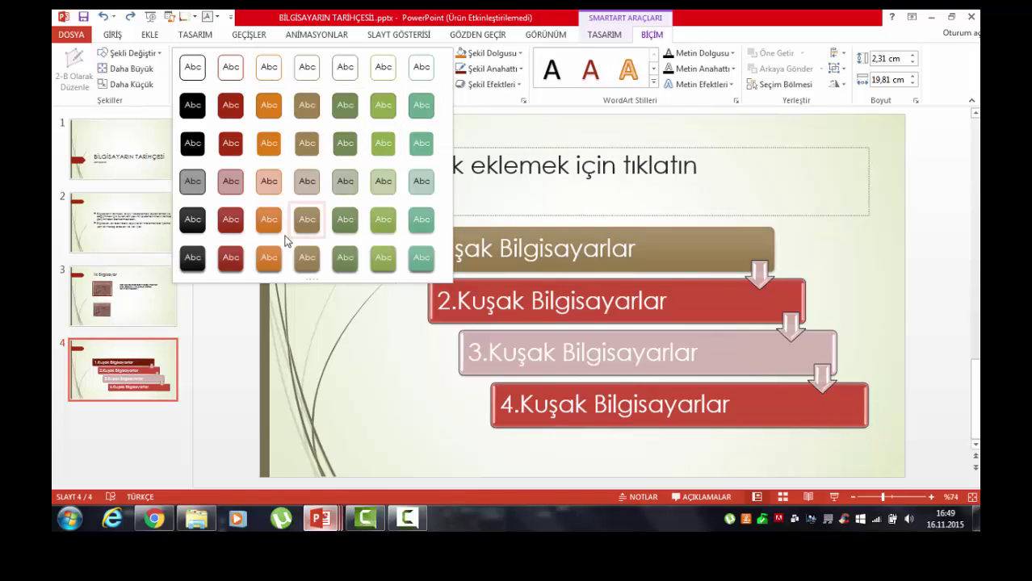
Step: Try picture, gradient and texture fills on the first box without applying any, then open Şekil Anahattı
{"action": "left_click", "coordinate": [520, 54]}
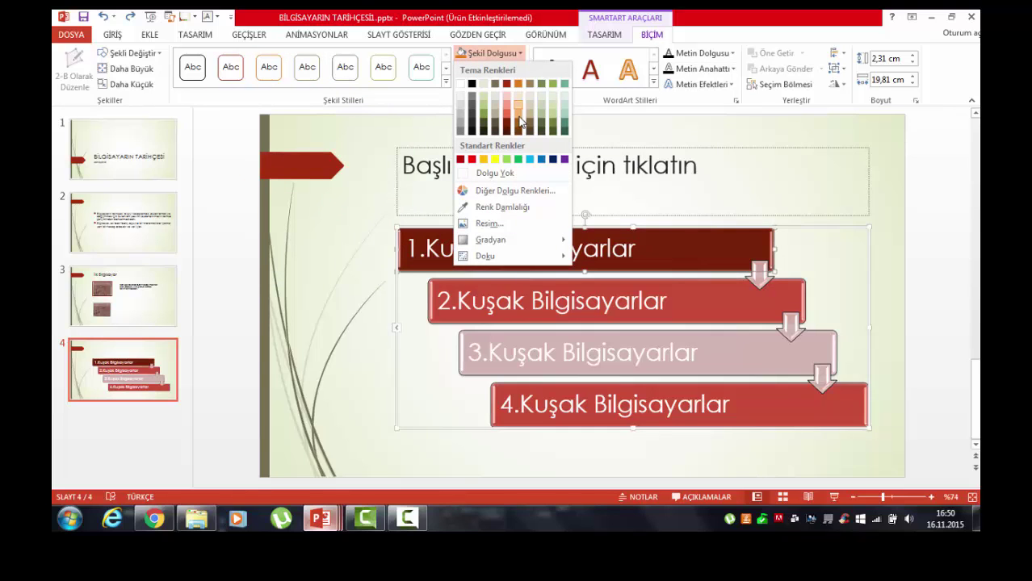
{"action": "left_click", "coordinate": [508, 223]}
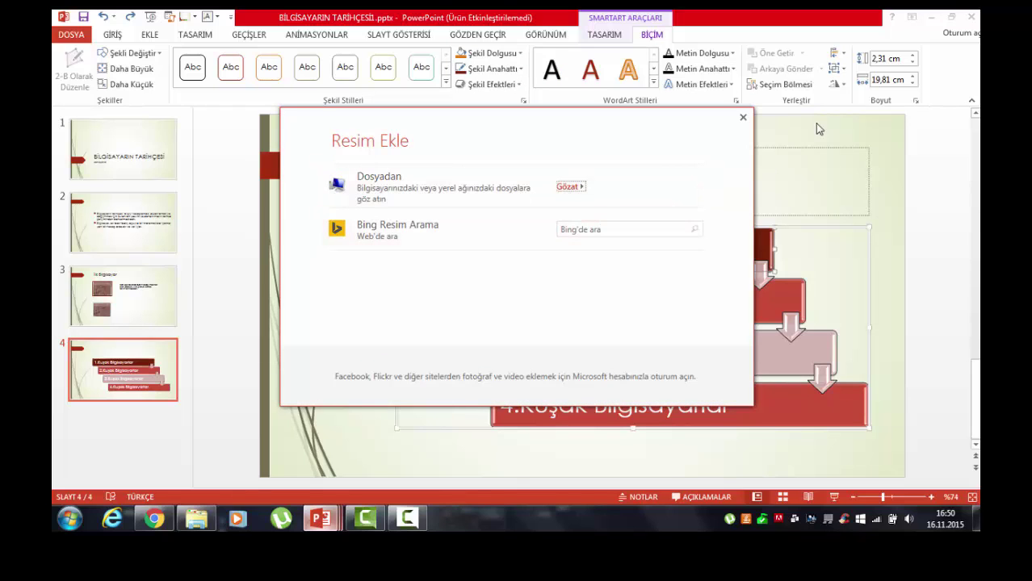
{"action": "left_click", "coordinate": [743, 117]}
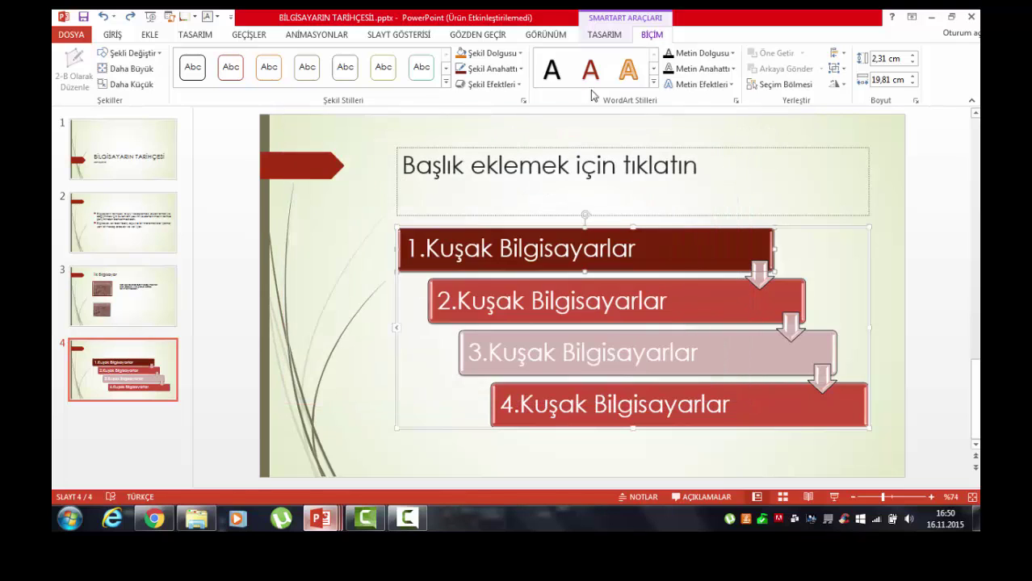
{"action": "left_click", "coordinate": [520, 55]}
{"action": "mouse_move", "coordinate": [490, 240]}
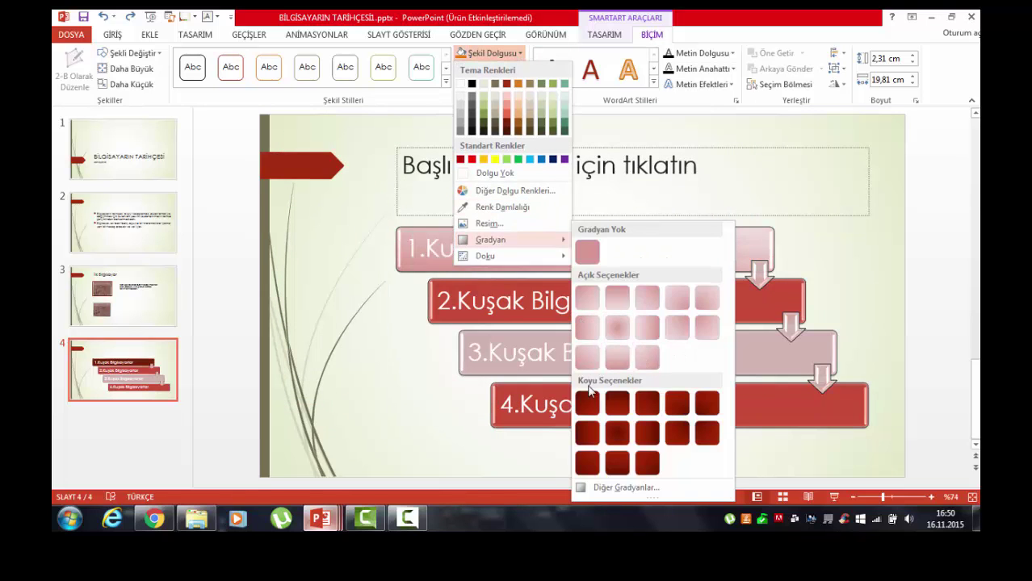
{"action": "mouse_move", "coordinate": [533, 256]}
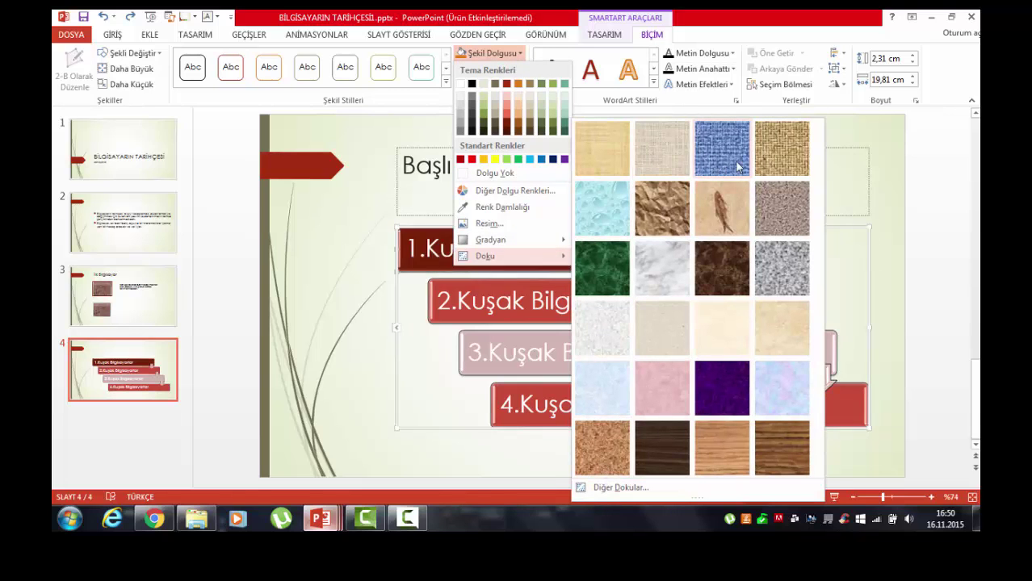
{"action": "left_click", "coordinate": [382, 184]}
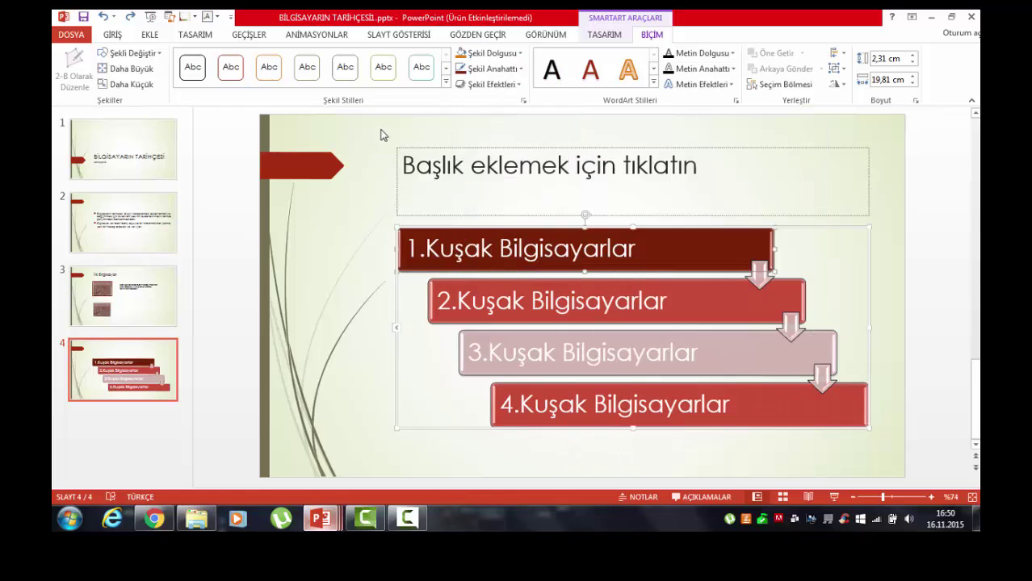
{"action": "left_click", "coordinate": [520, 69]}
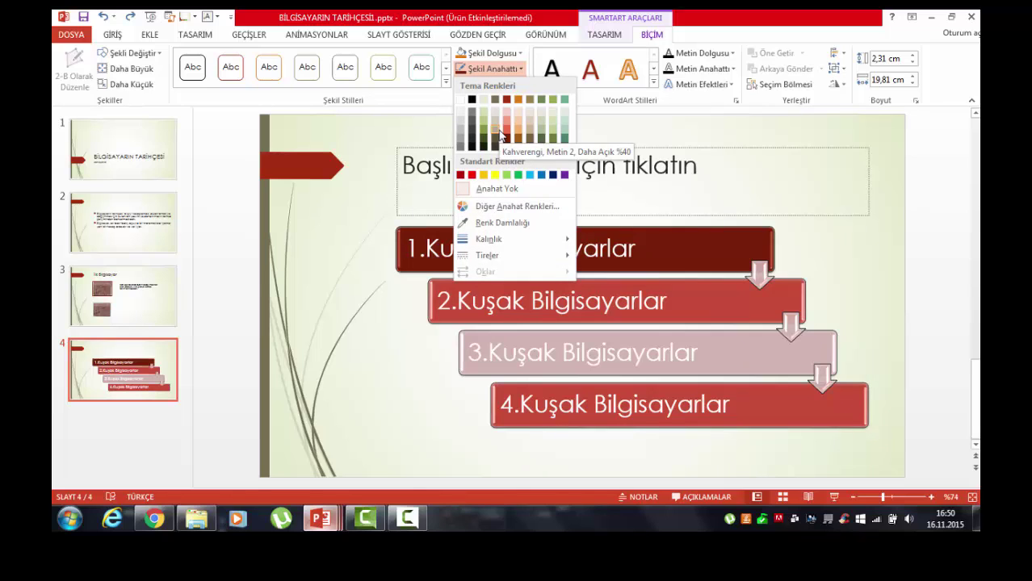
Step: Set the first box's outline weight to 6 pt
{"action": "mouse_move", "coordinate": [539, 241]}
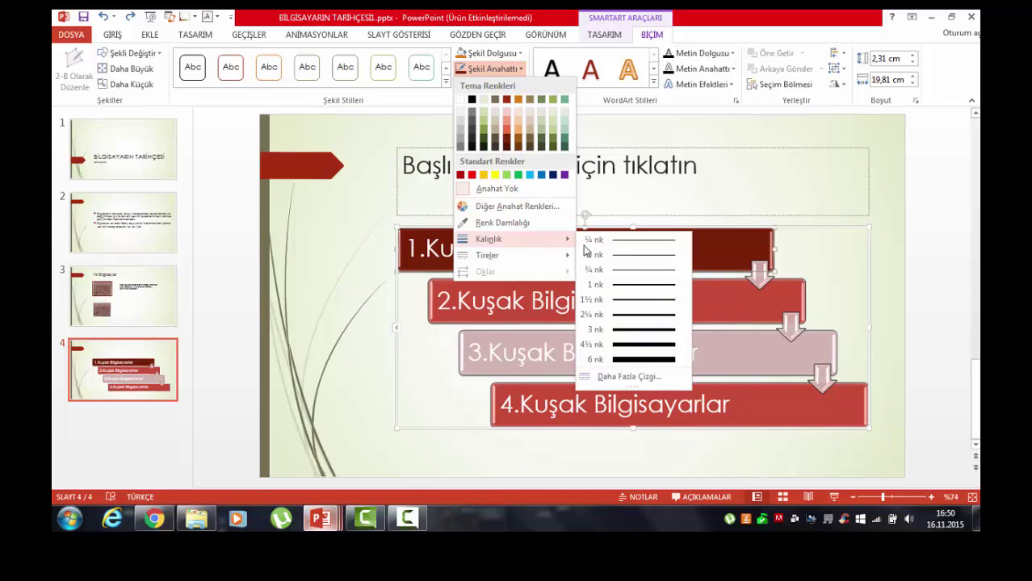
{"action": "left_click", "coordinate": [625, 361]}
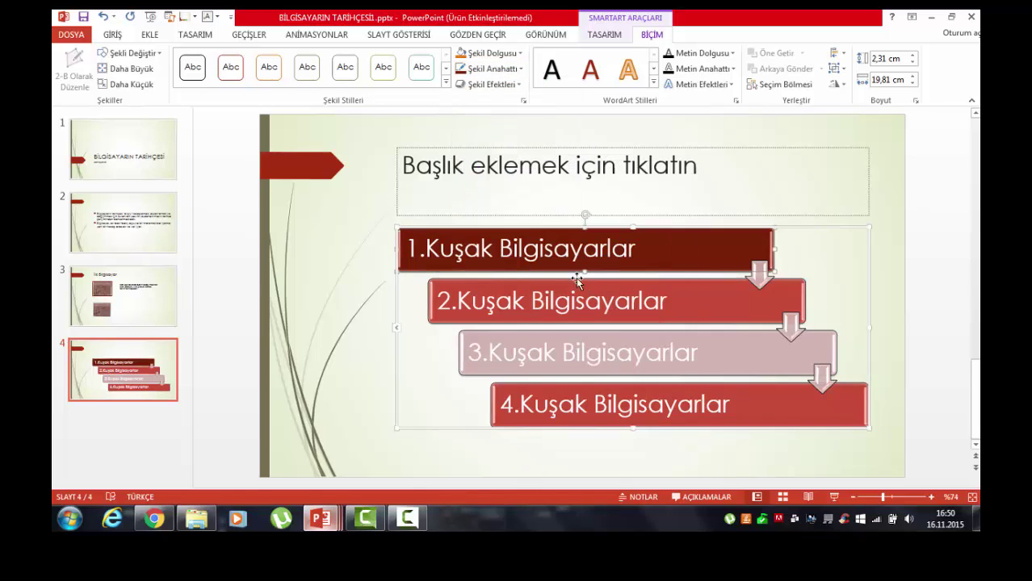
{"action": "left_click", "coordinate": [495, 69]}
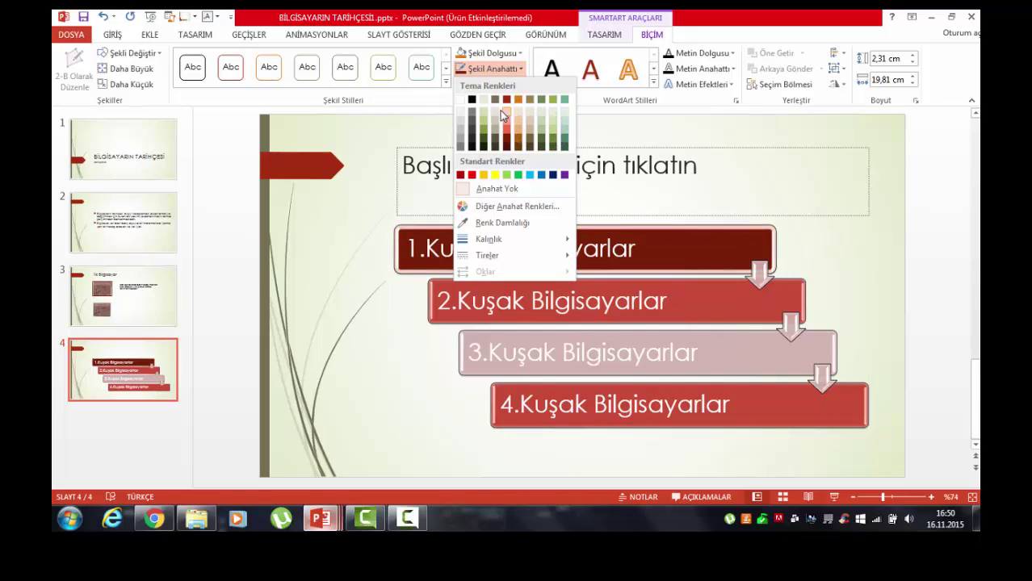
Step: Preview the Gölge, Eğim and Parlama shape effects without applying any
{"action": "left_click", "coordinate": [519, 89]}
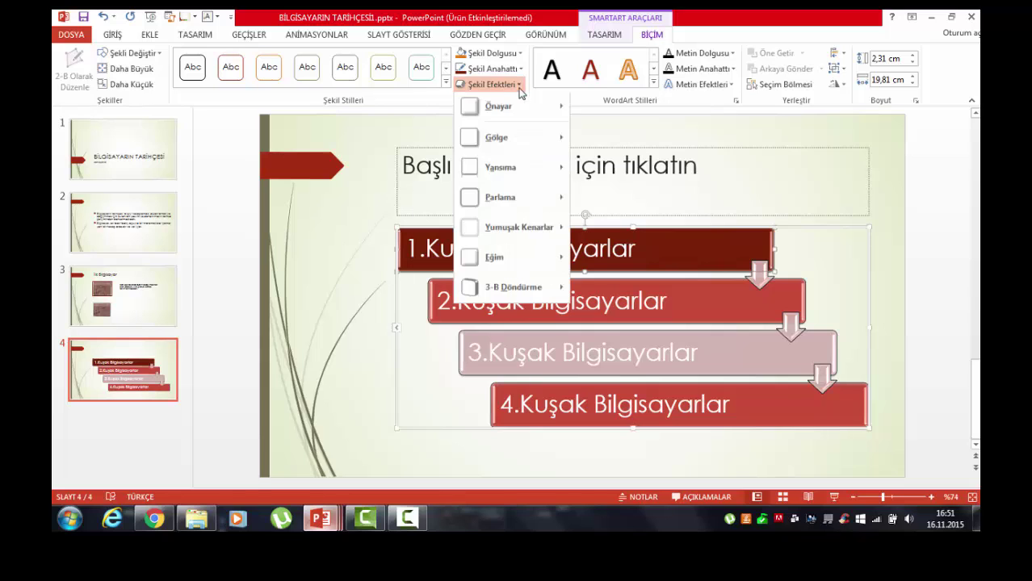
{"action": "mouse_move", "coordinate": [509, 139]}
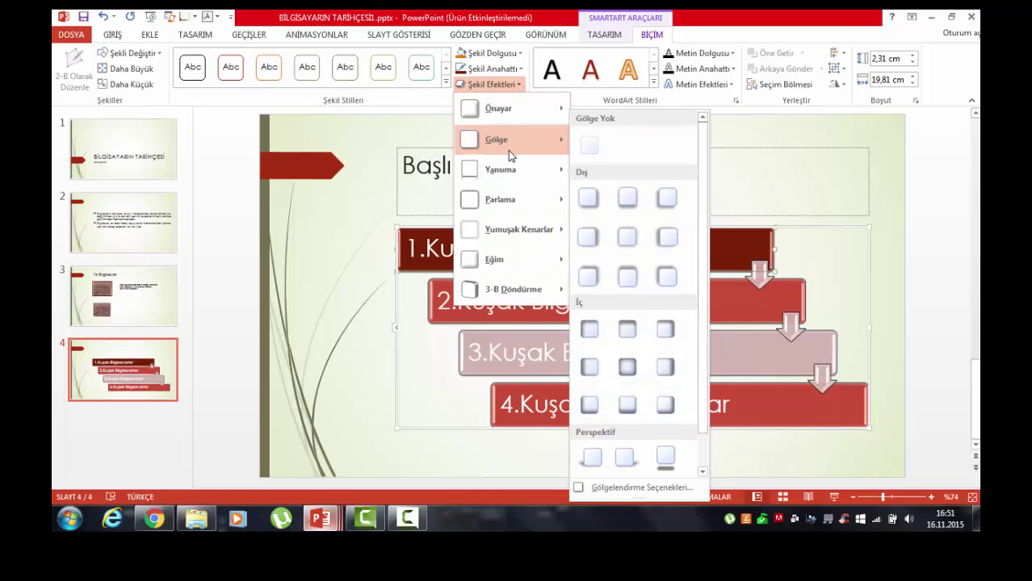
{"action": "mouse_move", "coordinate": [508, 259]}
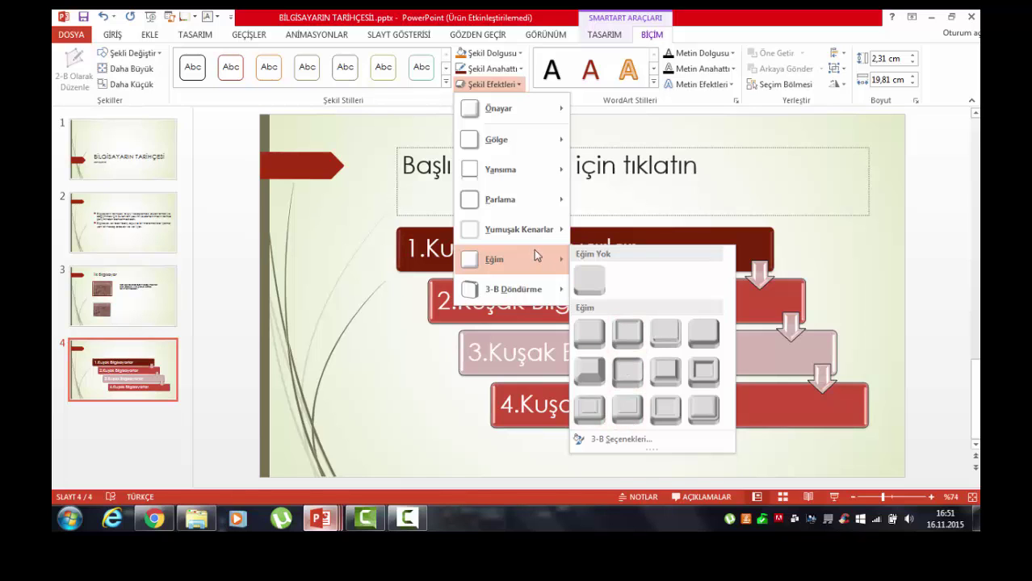
{"action": "mouse_move", "coordinate": [511, 194]}
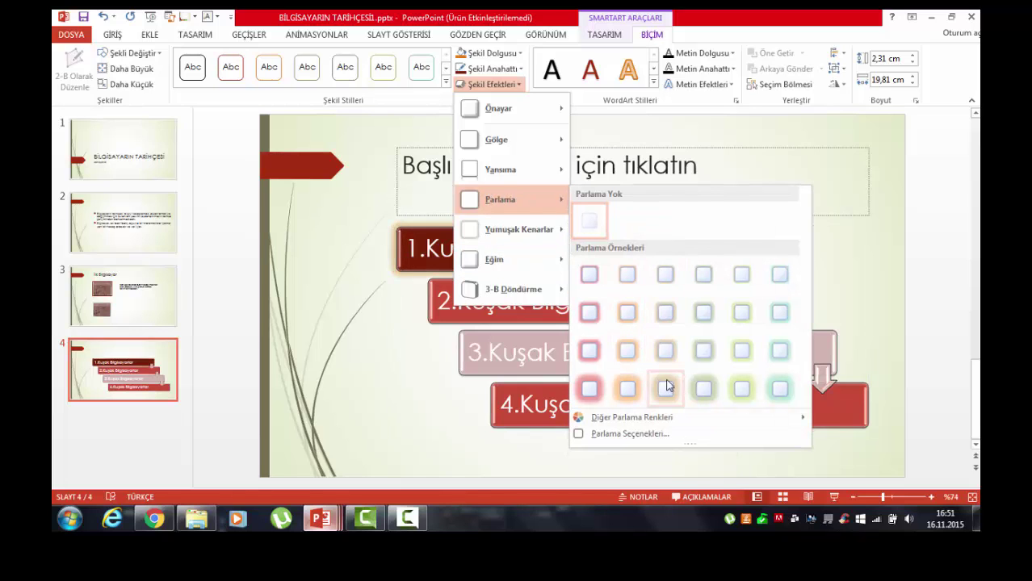
{"action": "mouse_move", "coordinate": [518, 164]}
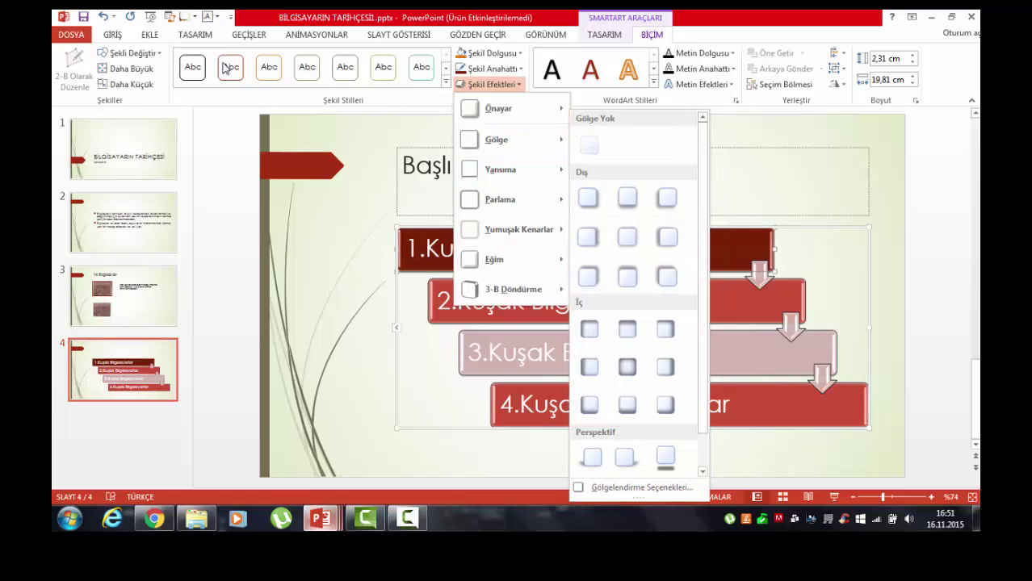
{"action": "left_click", "coordinate": [158, 90]}
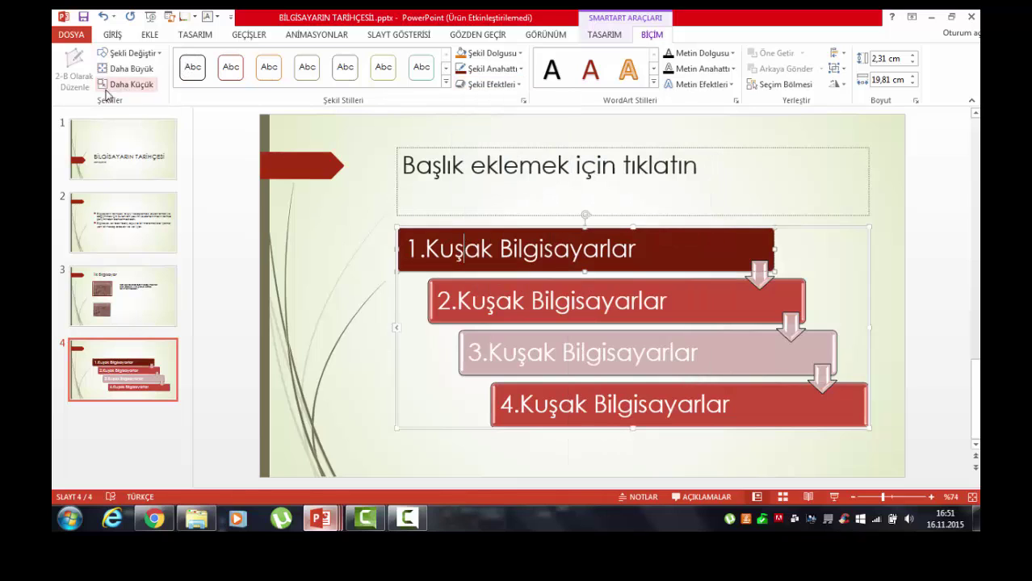
Step: Change the first box's shape to a heart, then to a left-pointing arrow
{"action": "left_click", "coordinate": [157, 55]}
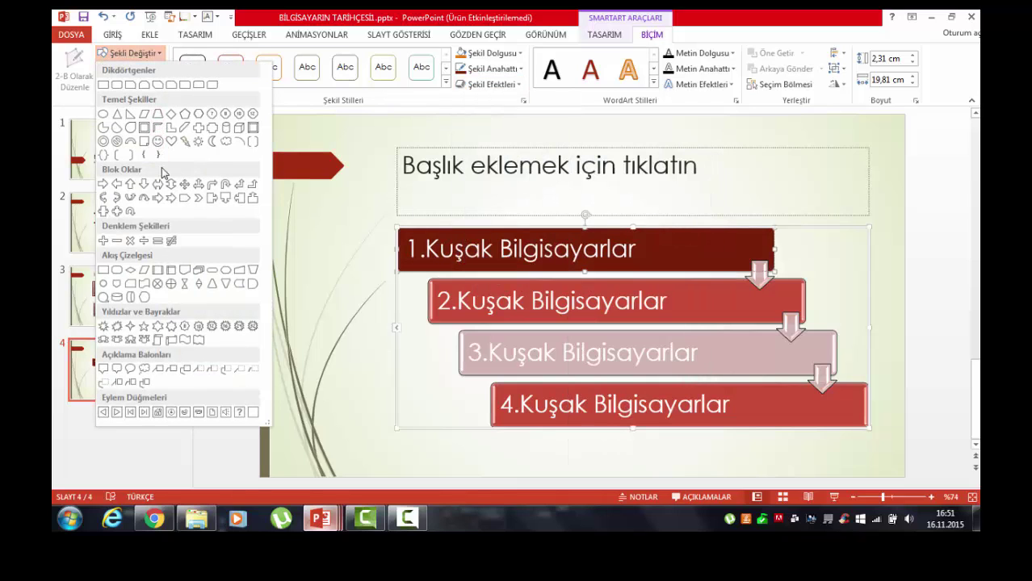
{"action": "left_click", "coordinate": [171, 142]}
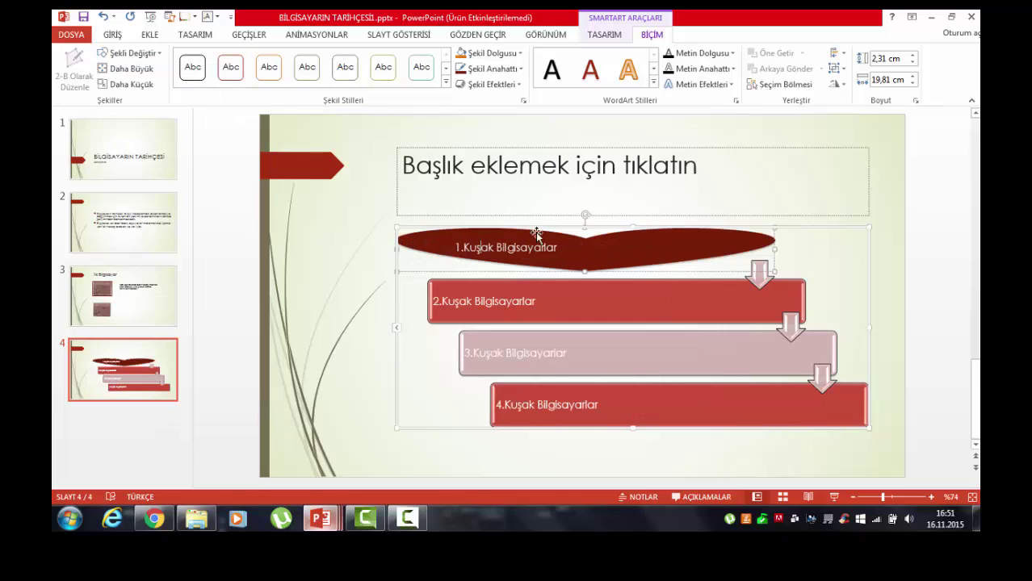
{"action": "left_click", "coordinate": [158, 54]}
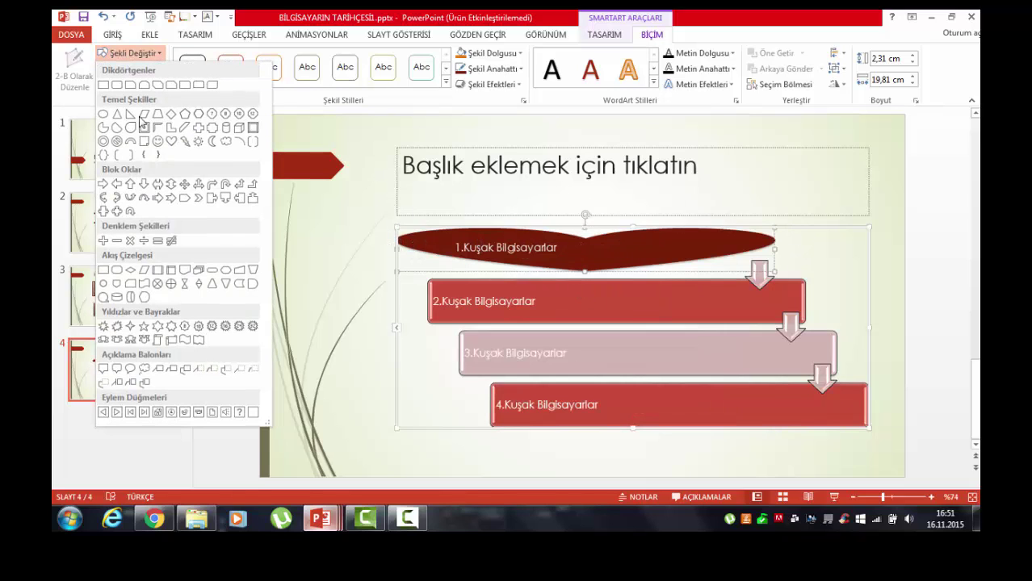
{"action": "left_click", "coordinate": [116, 188]}
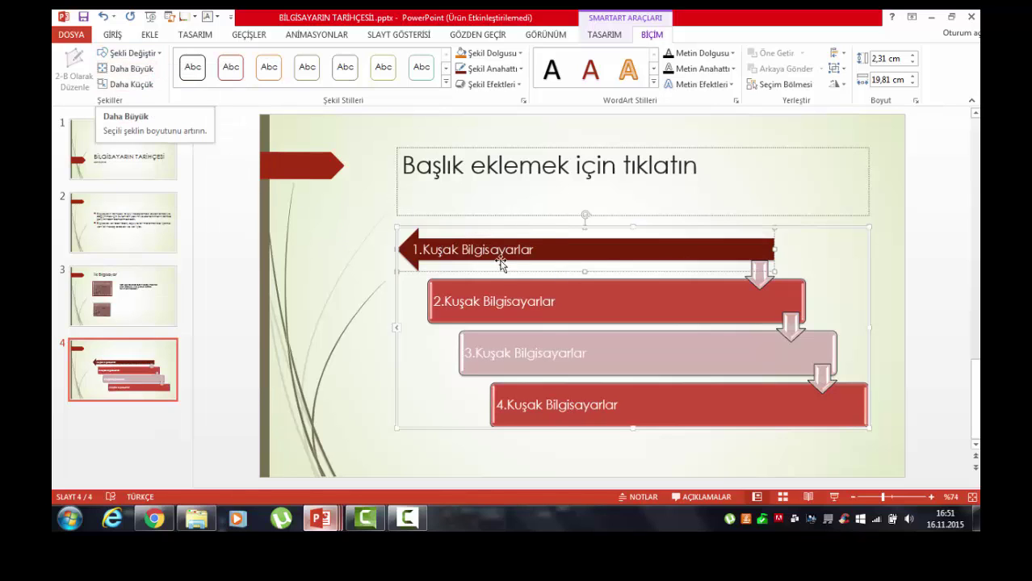
{"action": "left_click", "coordinate": [694, 251]}
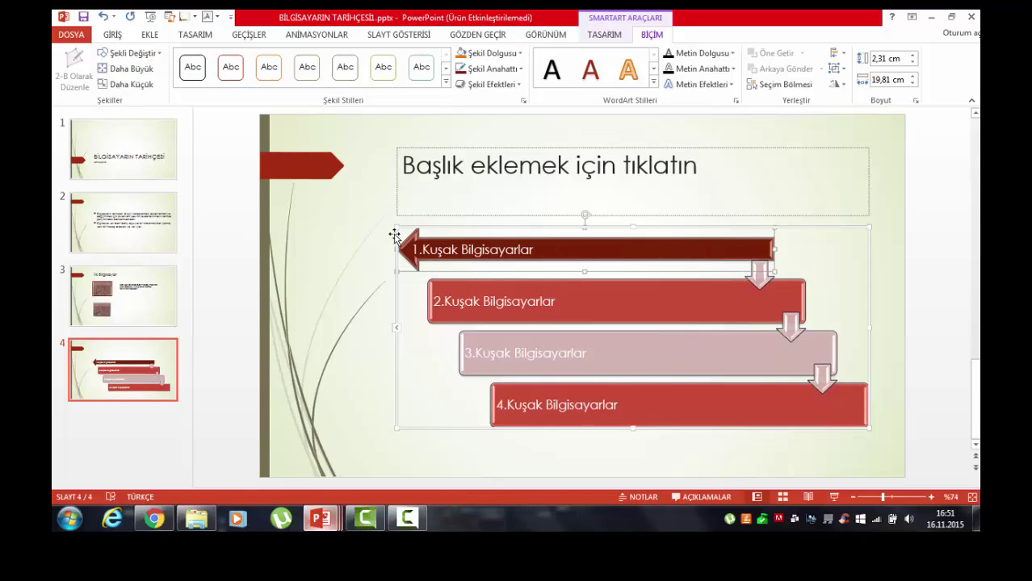
Step: Resize the first arrow until it is 19,81 cm wide
{"action": "left_click", "coordinate": [135, 71]}
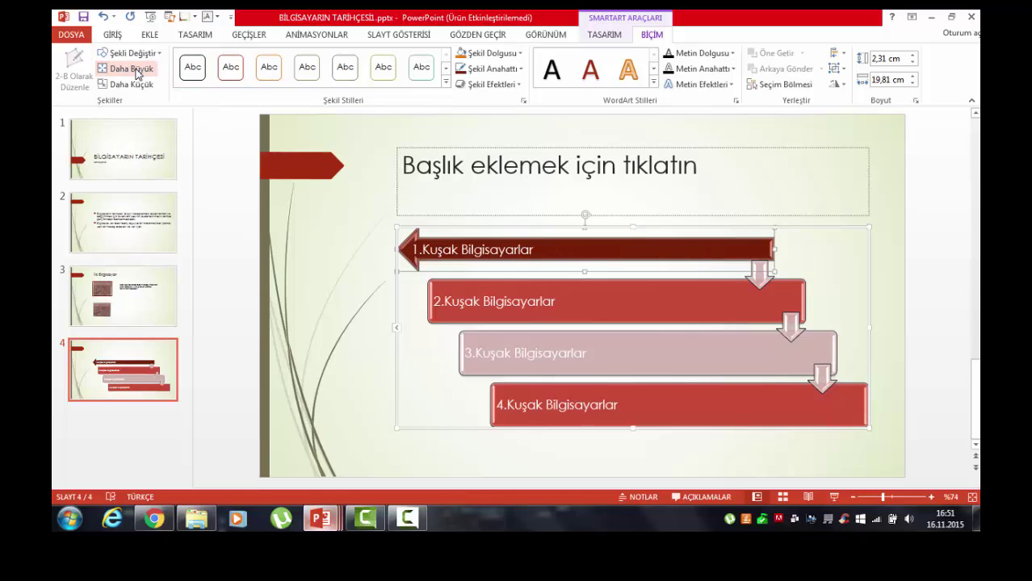
{"action": "left_click", "coordinate": [135, 71]}
{"action": "left_click", "coordinate": [136, 71]}
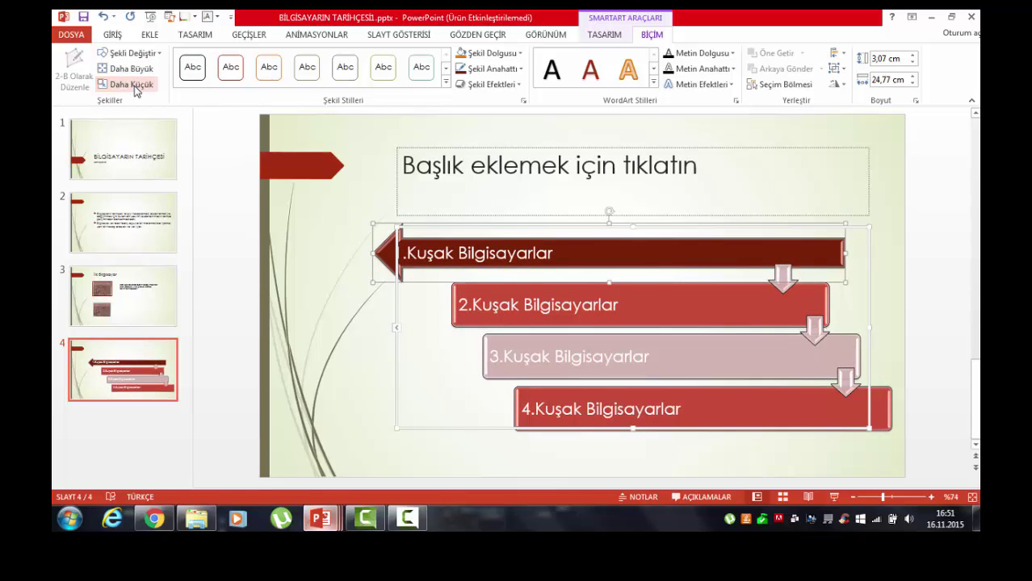
{"action": "left_click", "coordinate": [135, 86]}
{"action": "left_click", "coordinate": [135, 86]}
{"action": "left_click", "coordinate": [135, 85]}
{"action": "left_click", "coordinate": [134, 85]}
{"action": "left_click", "coordinate": [135, 85]}
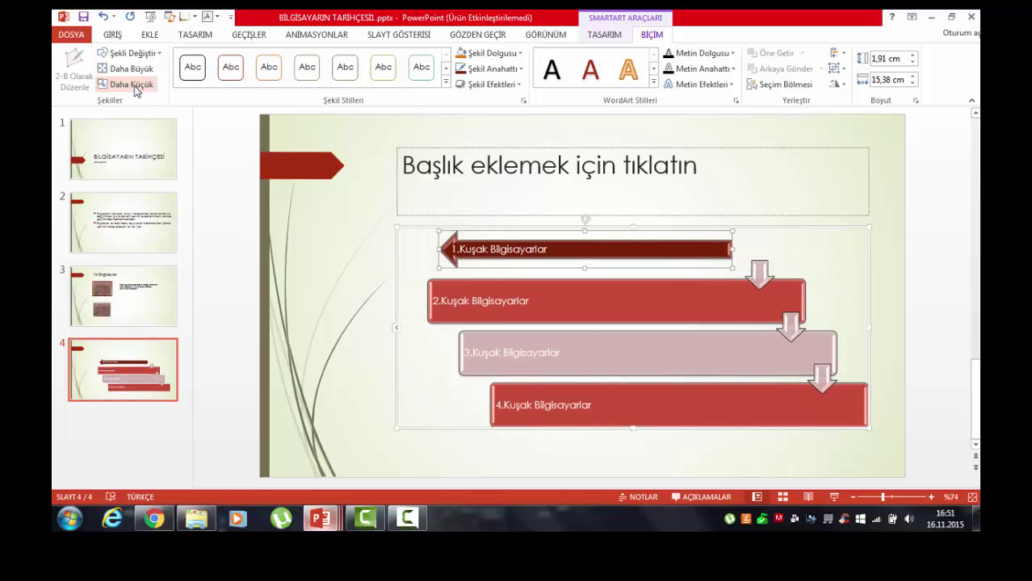
{"action": "left_click", "coordinate": [133, 71]}
{"action": "left_click", "coordinate": [134, 71]}
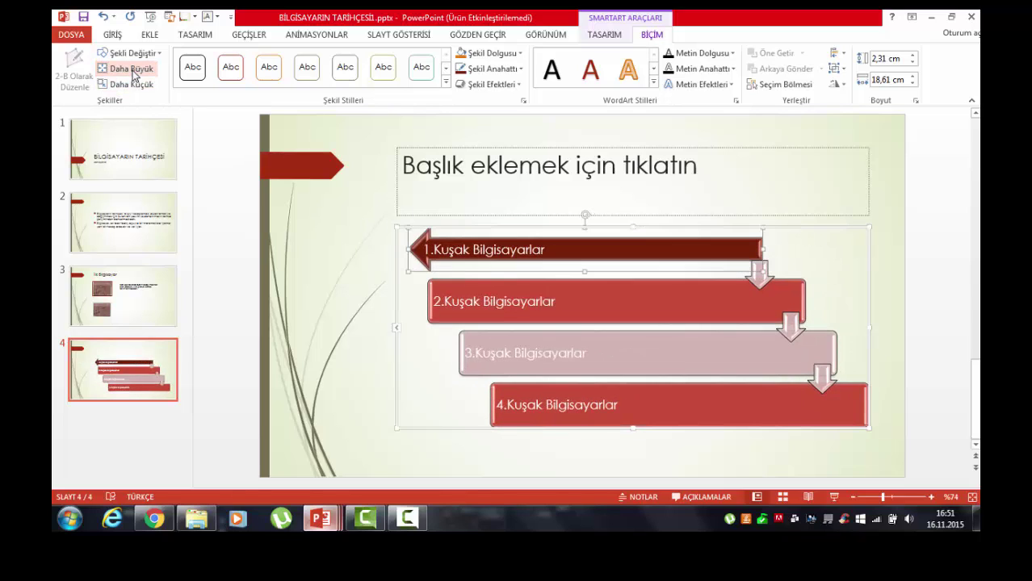
{"action": "left_click", "coordinate": [134, 71]}
Step: Reselect the 1.Kuşak Bilgisayarlar arrow, open the Selection Pane, and go to SmartArt Design
{"action": "left_click", "coordinate": [731, 53]}
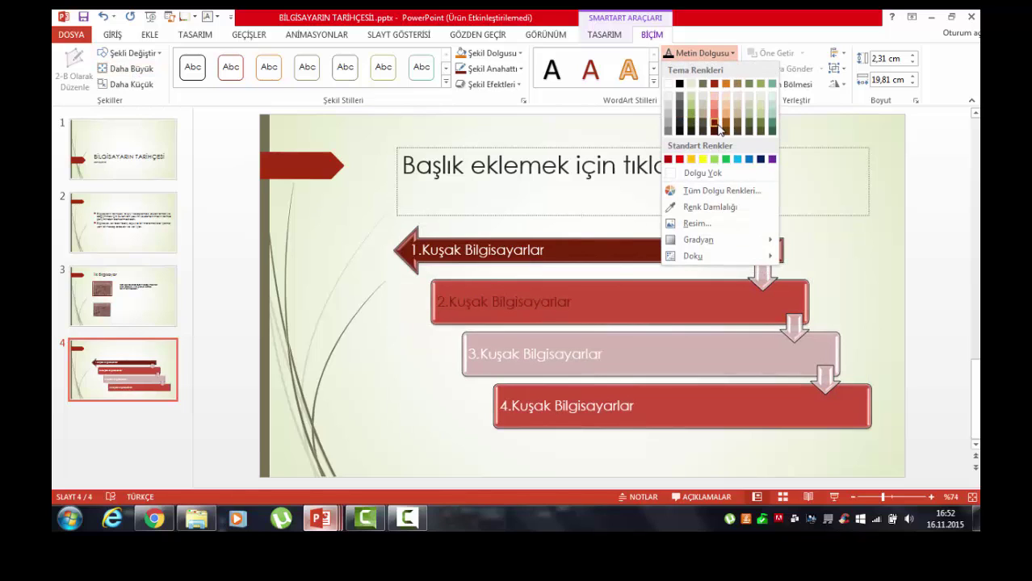
{"action": "left_click", "coordinate": [800, 141]}
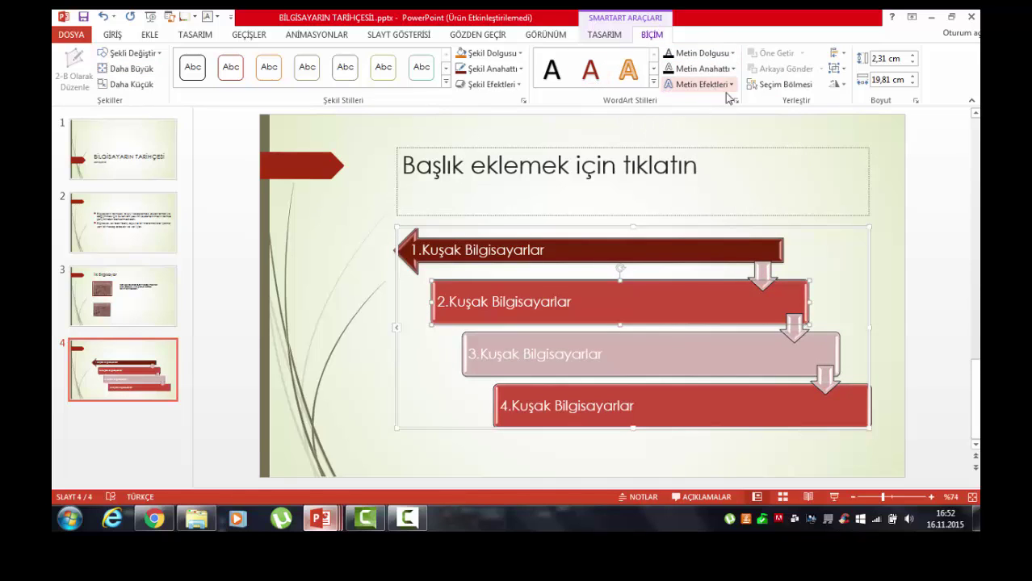
{"action": "left_click", "coordinate": [633, 244]}
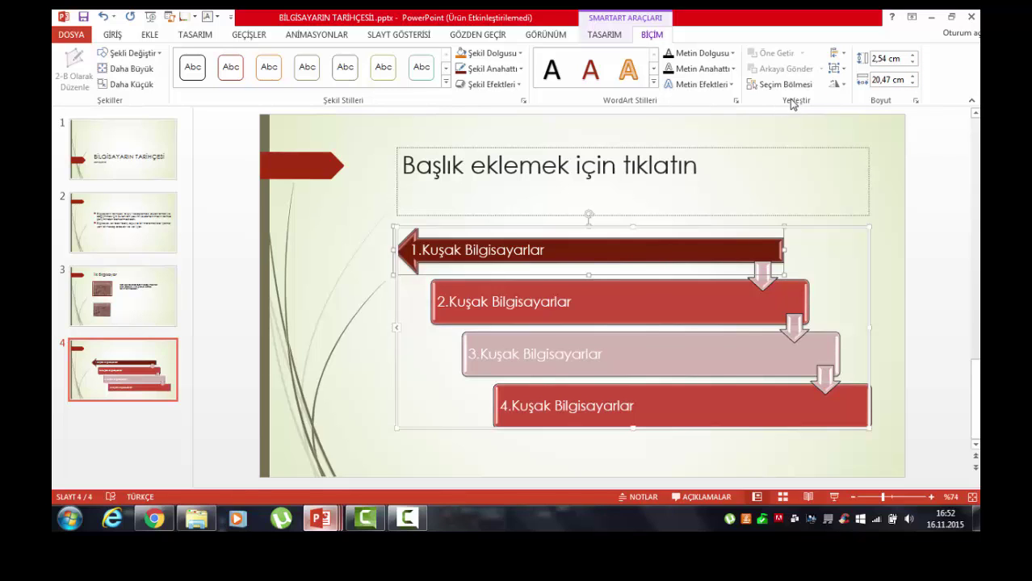
{"action": "left_click", "coordinate": [783, 84]}
{"action": "left_click", "coordinate": [604, 36]}
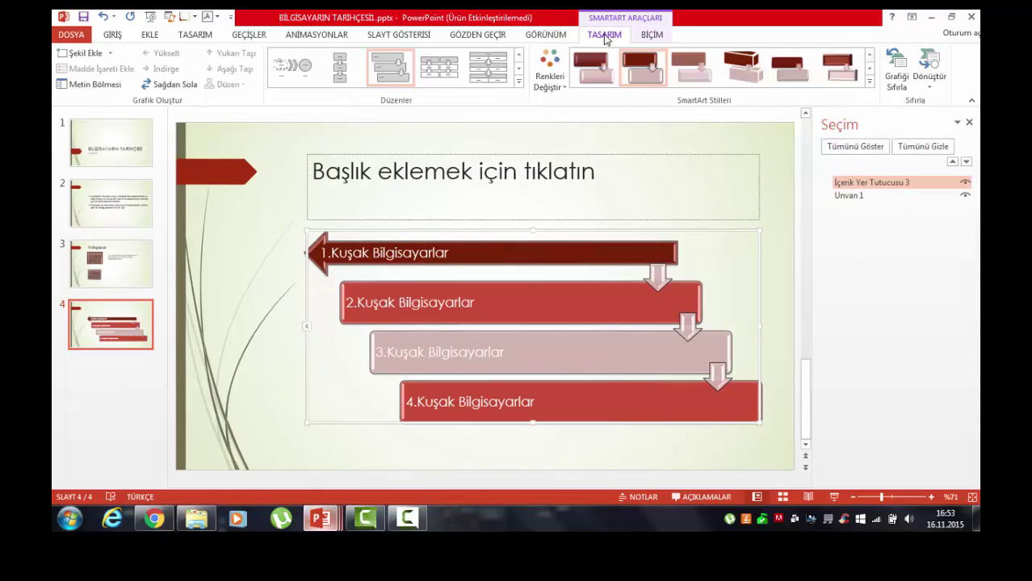
Step: Reset the graphic, apply a green colour scheme, and choose a 3-D SmartArt style
{"action": "left_click", "coordinate": [902, 84]}
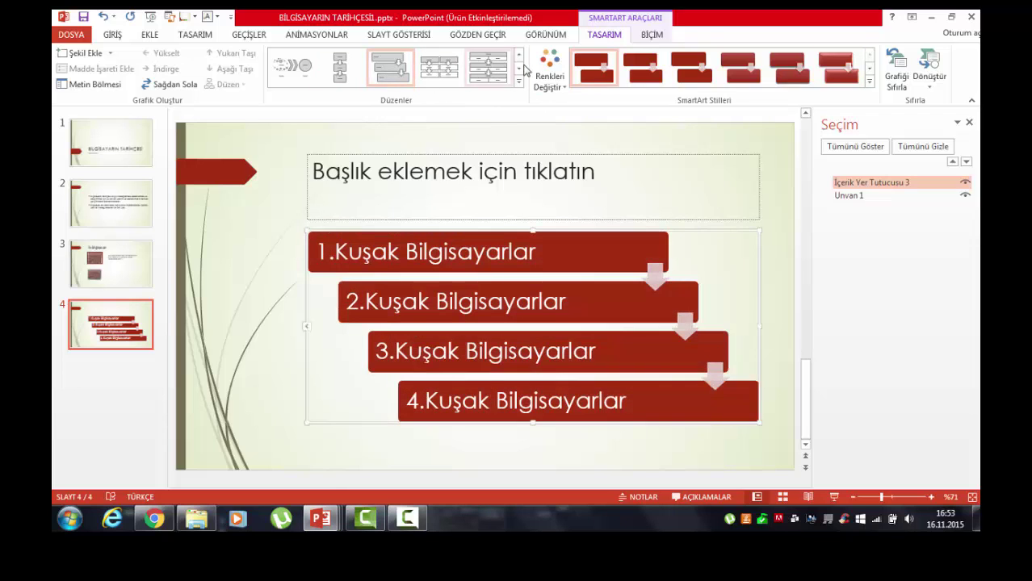
{"action": "left_click", "coordinate": [551, 66]}
{"action": "left_click", "coordinate": [712, 189]}
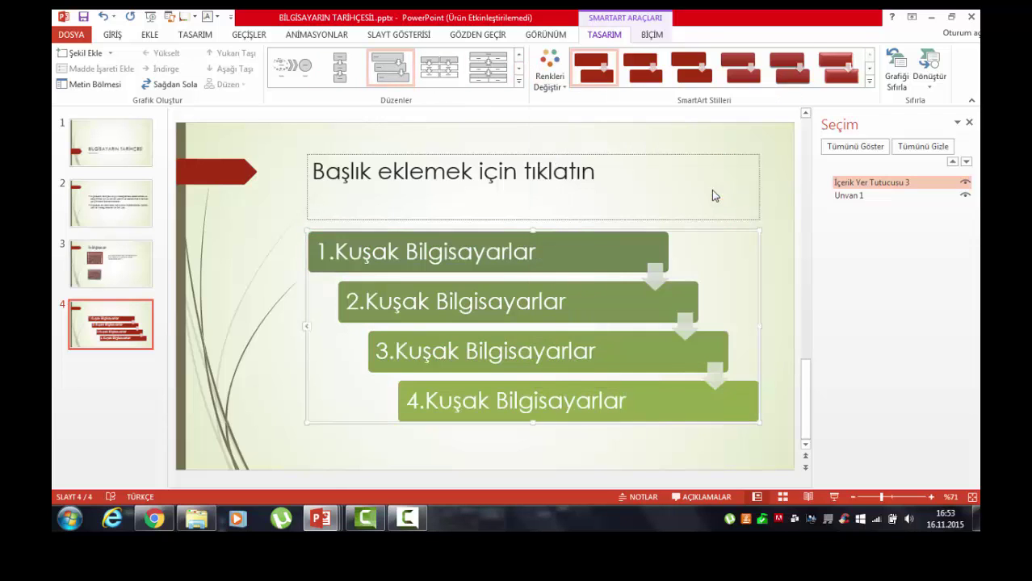
{"action": "left_click", "coordinate": [870, 82]}
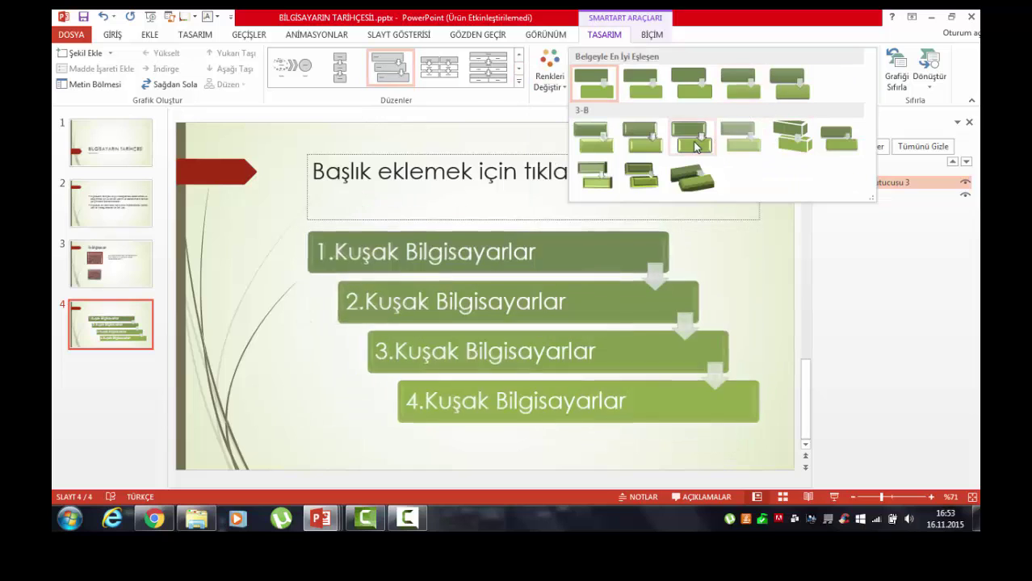
{"action": "left_click", "coordinate": [678, 140]}
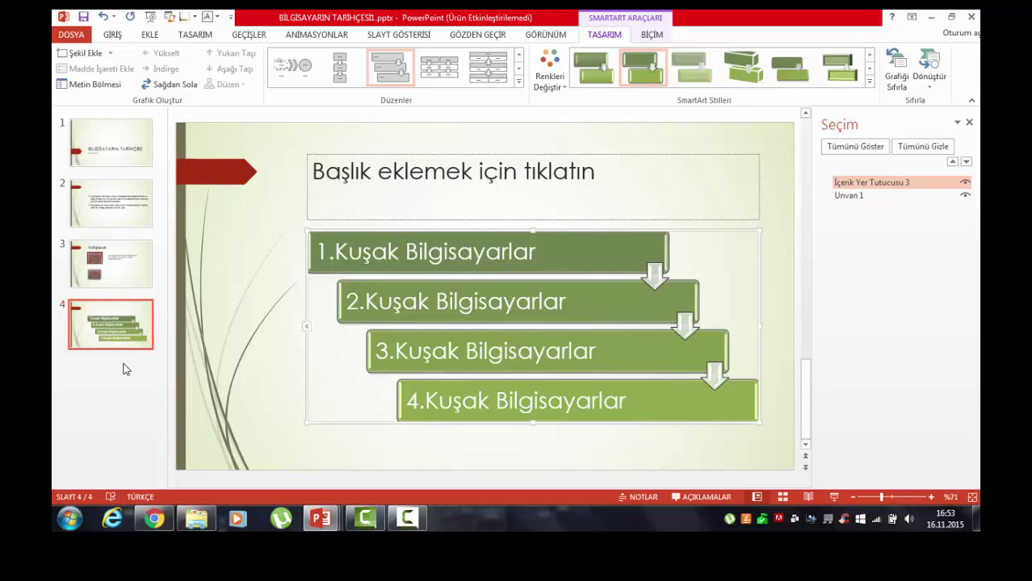
Step: Add a new slide 5 and open the chart chooser with Column > Clustered Column (Kümelenmiş Sütun) selected
{"action": "right_click", "coordinate": [112, 317]}
{"action": "left_click", "coordinate": [148, 138]}
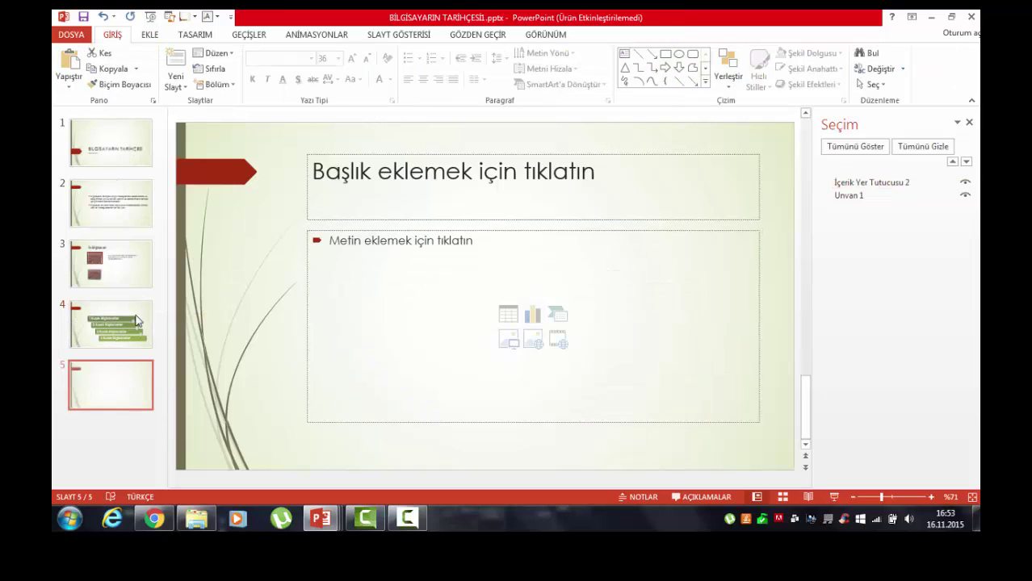
{"action": "left_click", "coordinate": [153, 37]}
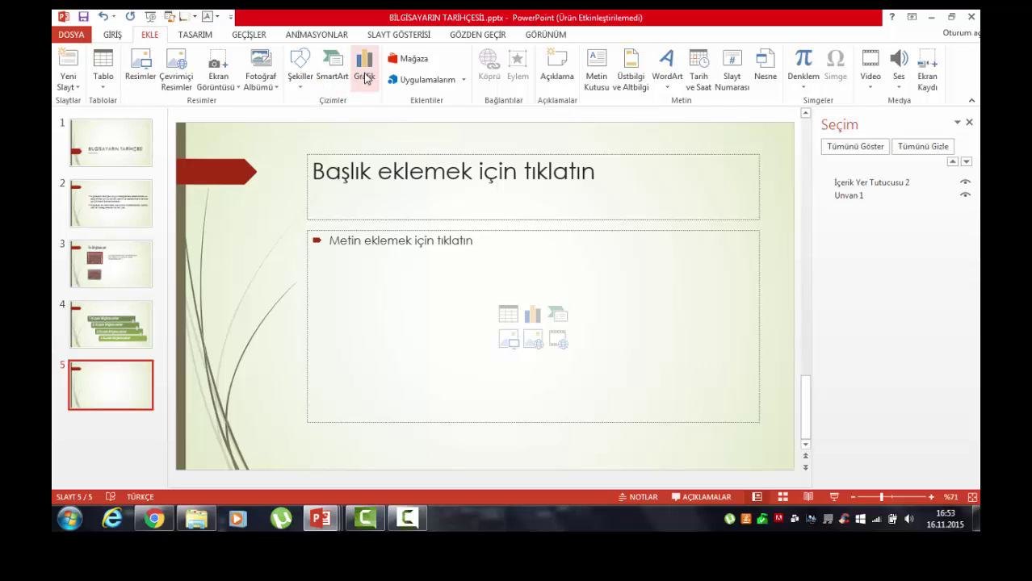
{"action": "left_click", "coordinate": [365, 76]}
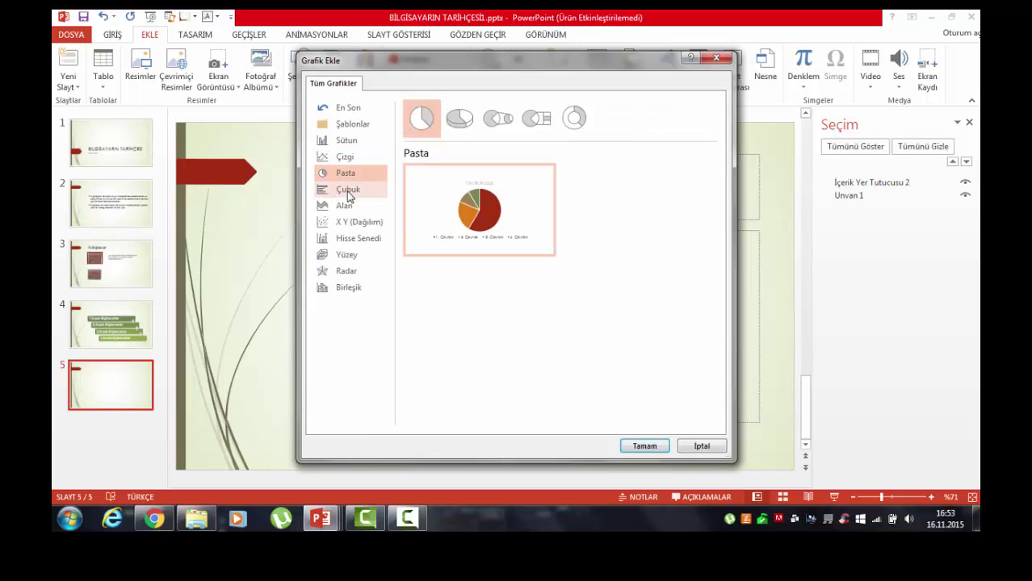
{"action": "left_click", "coordinate": [351, 270]}
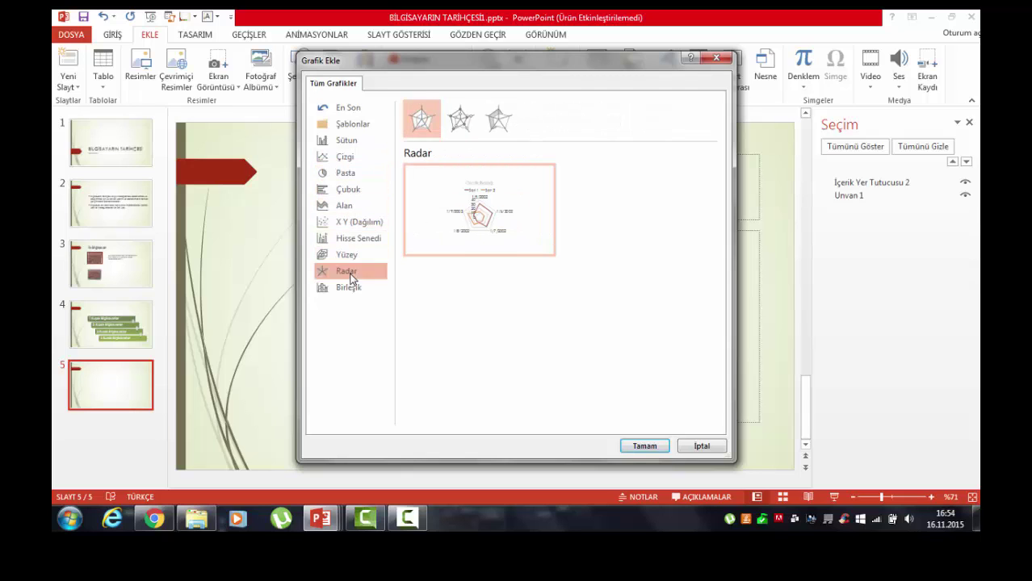
{"action": "left_click", "coordinate": [355, 140]}
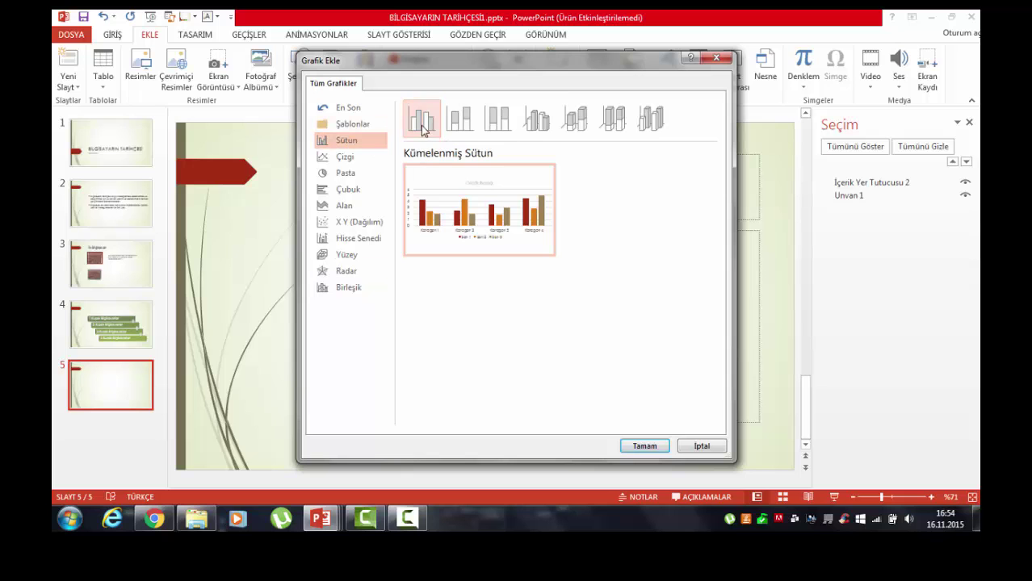
{"action": "mouse_move", "coordinate": [454, 186]}
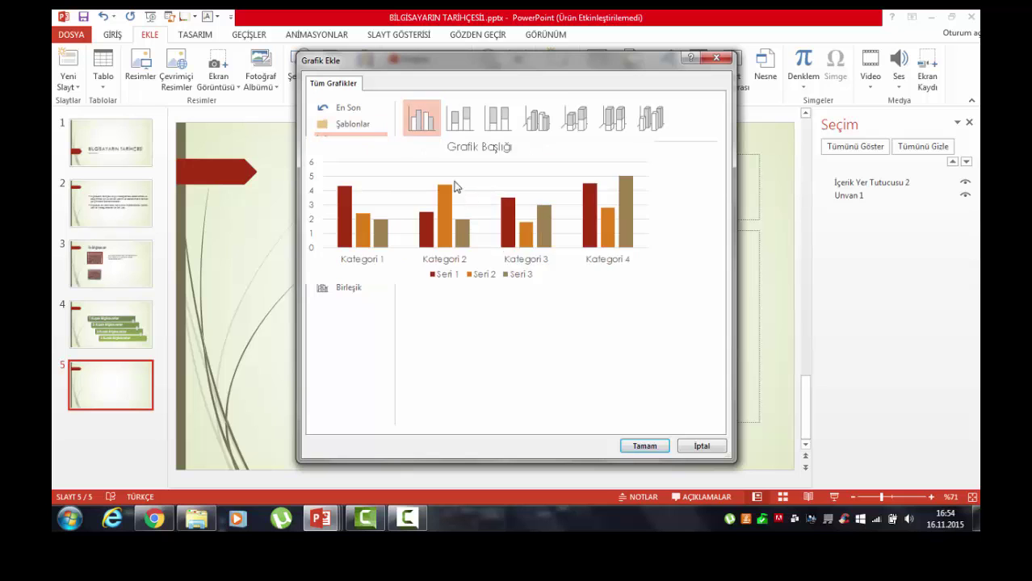
Step: Insert the clustered column chart, dismiss the activation notice and clear the Kategori 1 label
{"action": "left_click", "coordinate": [652, 452]}
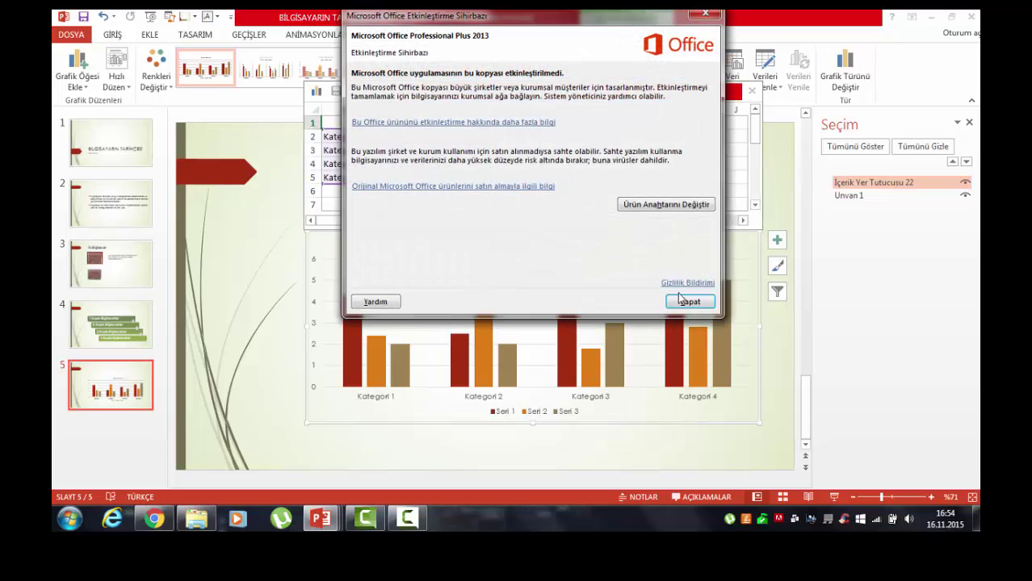
{"action": "left_click", "coordinate": [680, 300]}
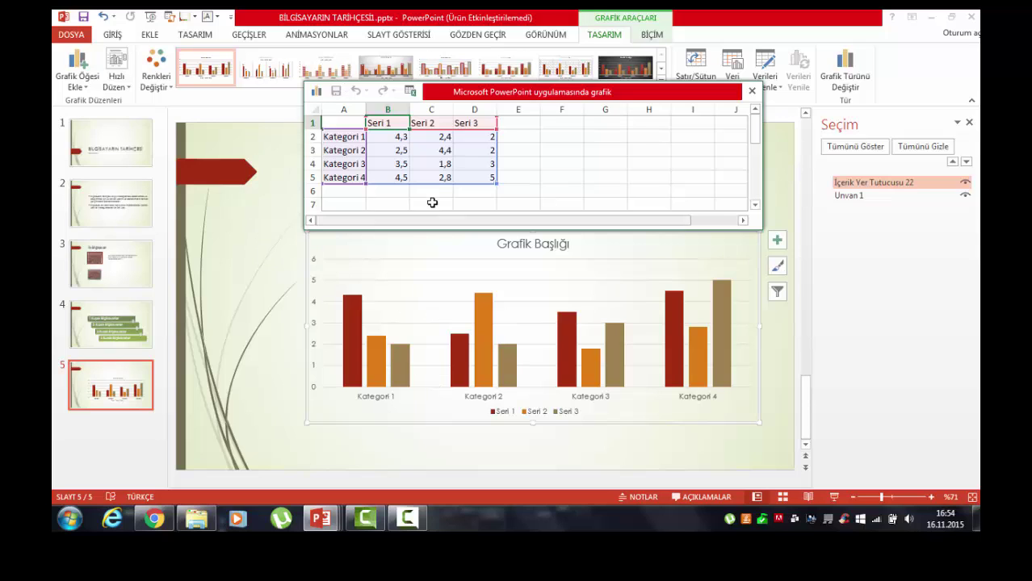
{"action": "left_click", "coordinate": [348, 138]}
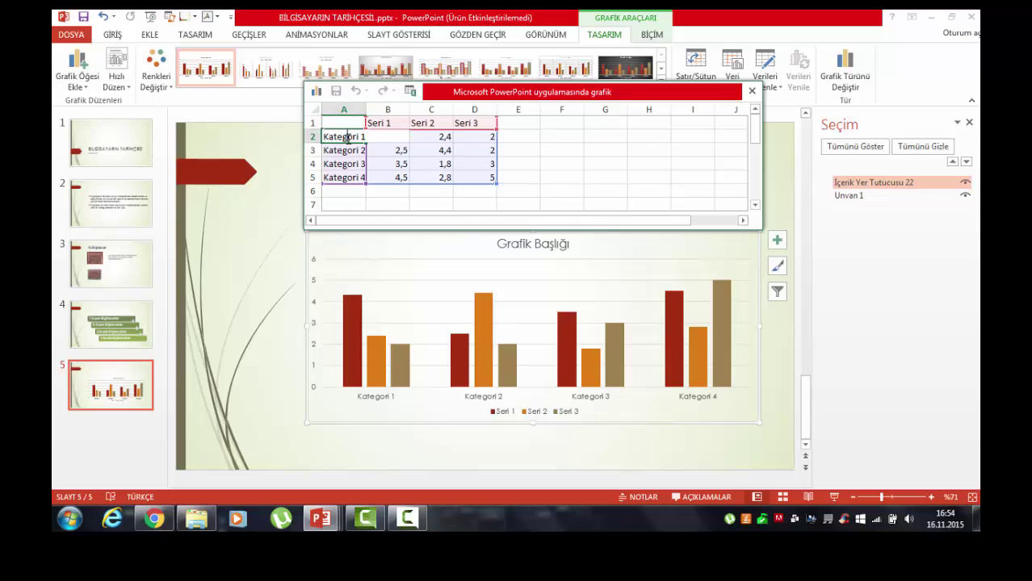
{"action": "left_click_drag", "start_coordinate": [373, 138], "coordinate": [323, 137]}
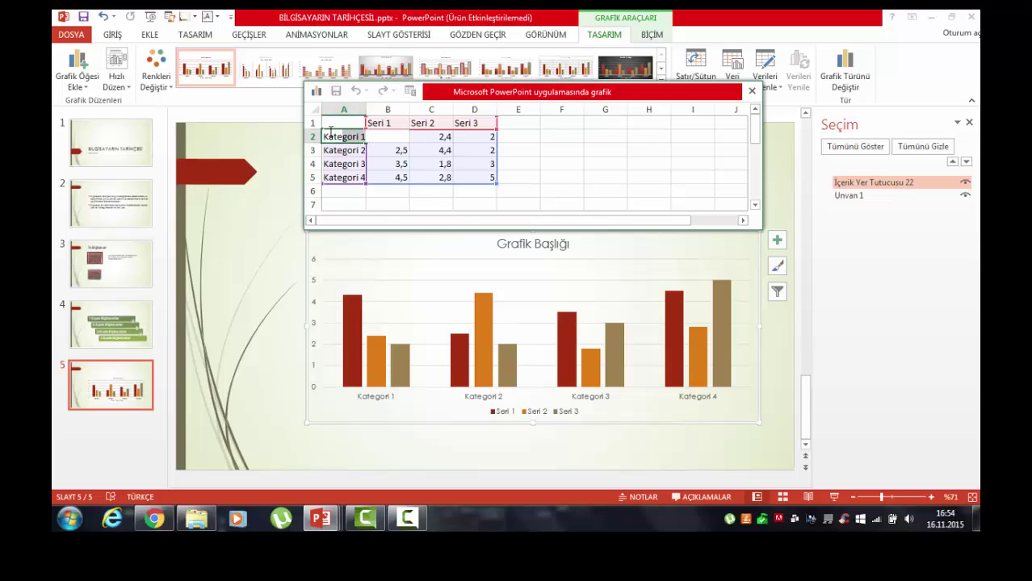
{"action": "left_click", "coordinate": [430, 138]}
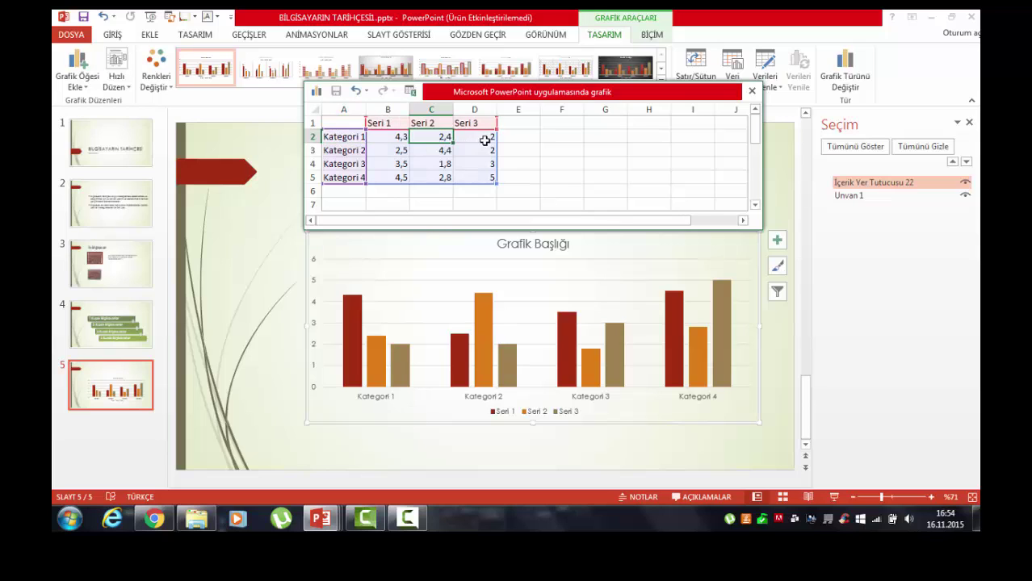
{"action": "left_click", "coordinate": [485, 141]}
{"action": "left_click_drag", "start_coordinate": [379, 142], "coordinate": [352, 138]}
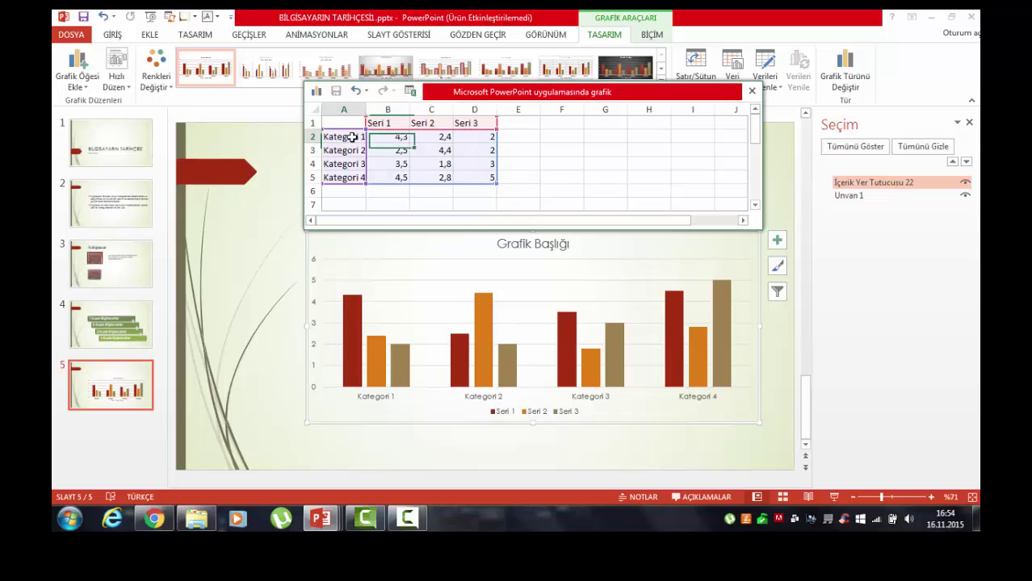
{"action": "key", "text": "Delete"}
Step: Enter the categories 2007, 2009, 2012 and 2015 in cells A2–A5
{"action": "left_click", "coordinate": [352, 137]}
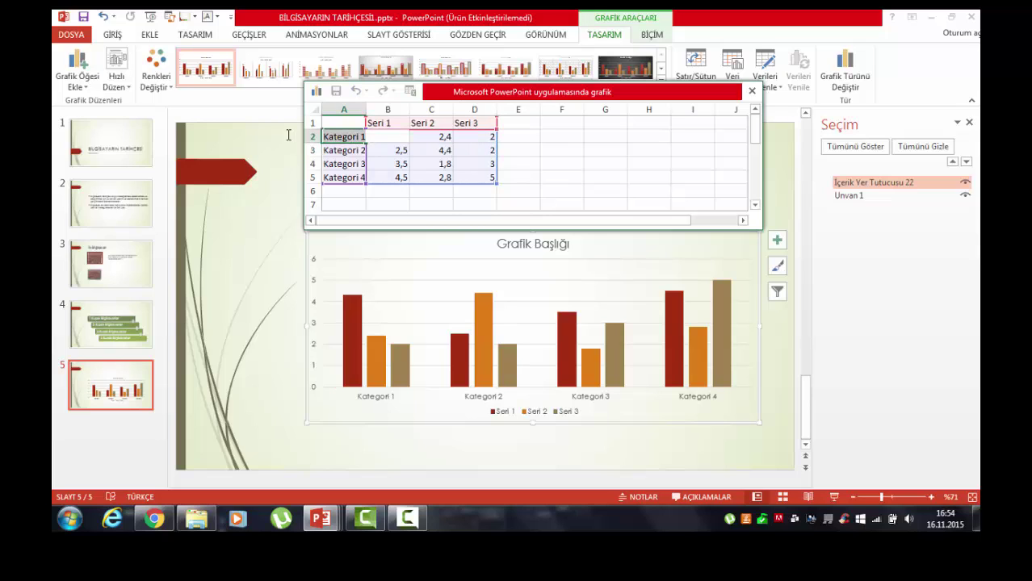
{"action": "type", "text": "2007"}
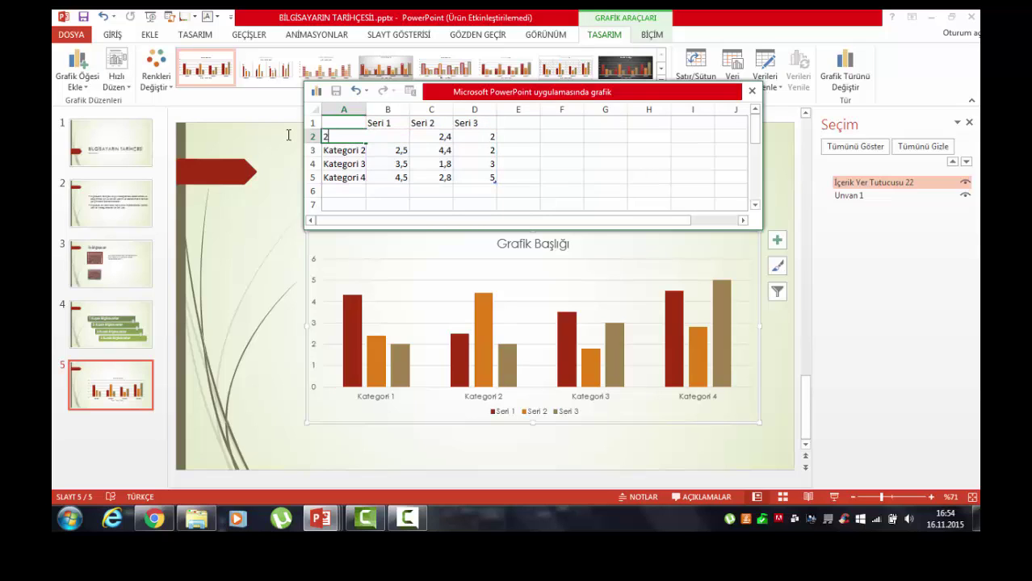
{"action": "left_click", "coordinate": [346, 149]}
{"action": "key", "text": "Delete"}
{"action": "left_click", "coordinate": [360, 151]}
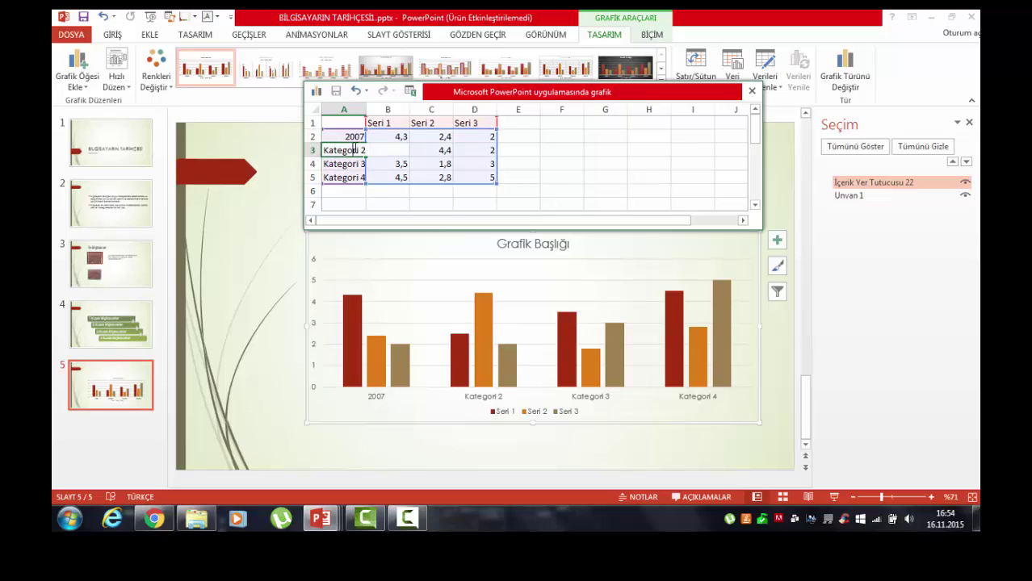
{"action": "type", "text": "2009"}
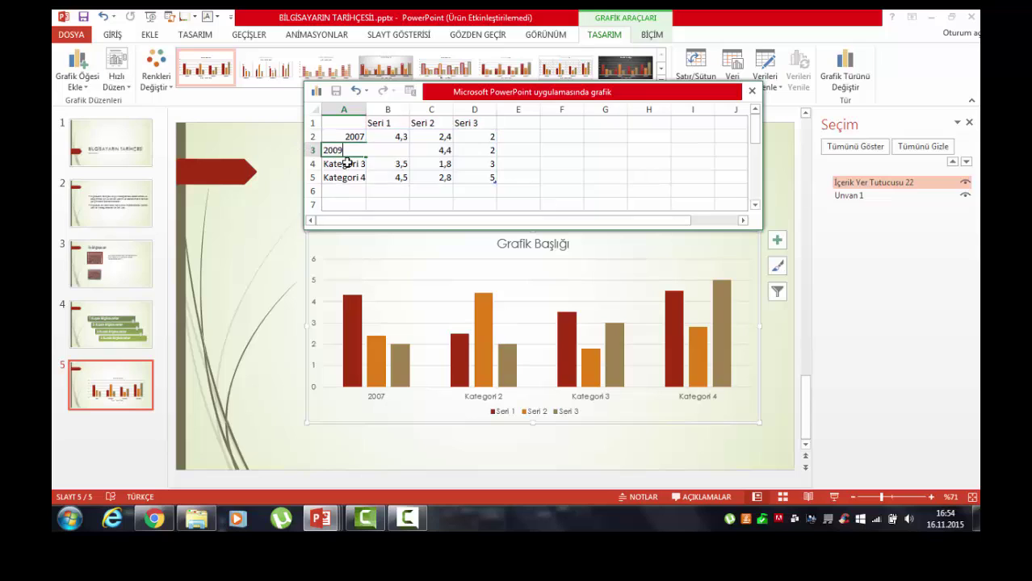
{"action": "key", "text": "Return"}
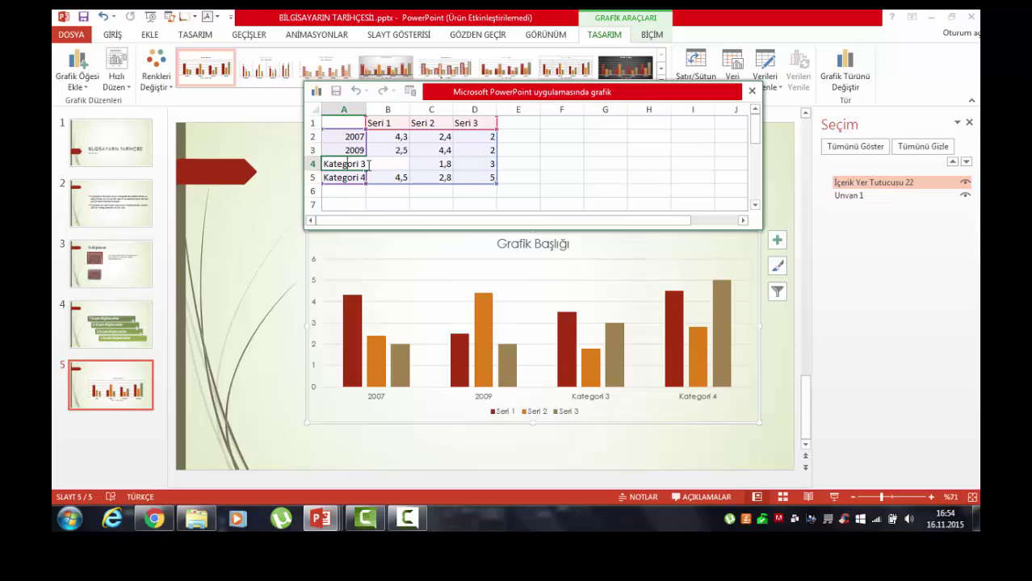
{"action": "type", "text": "2012"}
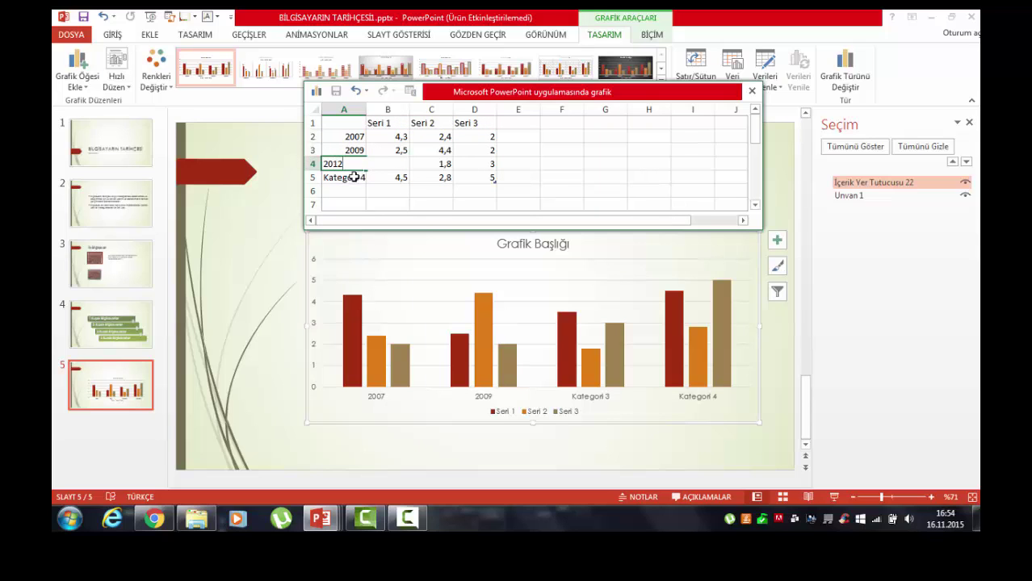
{"action": "key", "text": "Return"}
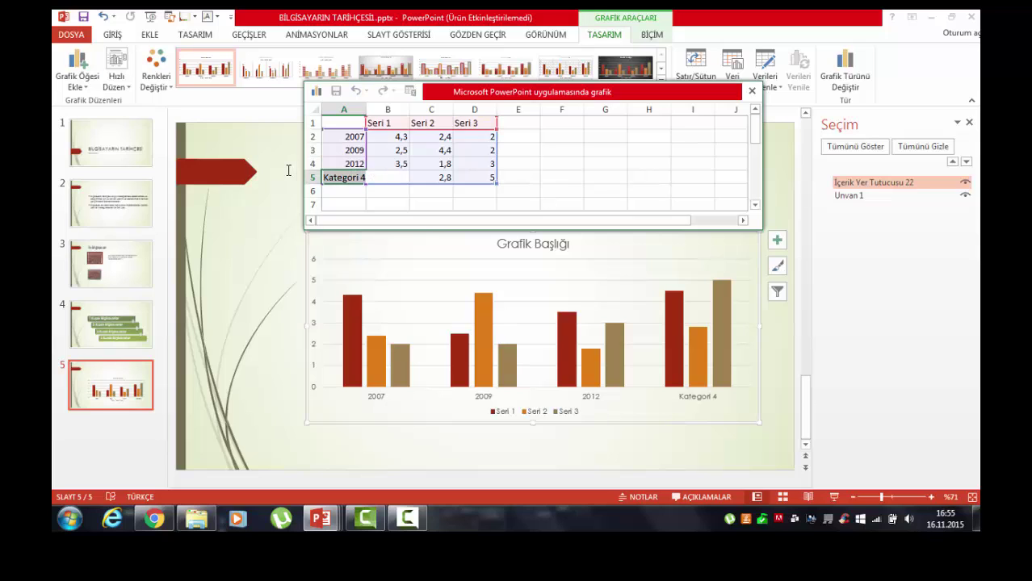
{"action": "type", "text": "2015"}
{"action": "left_click", "coordinate": [559, 161]}
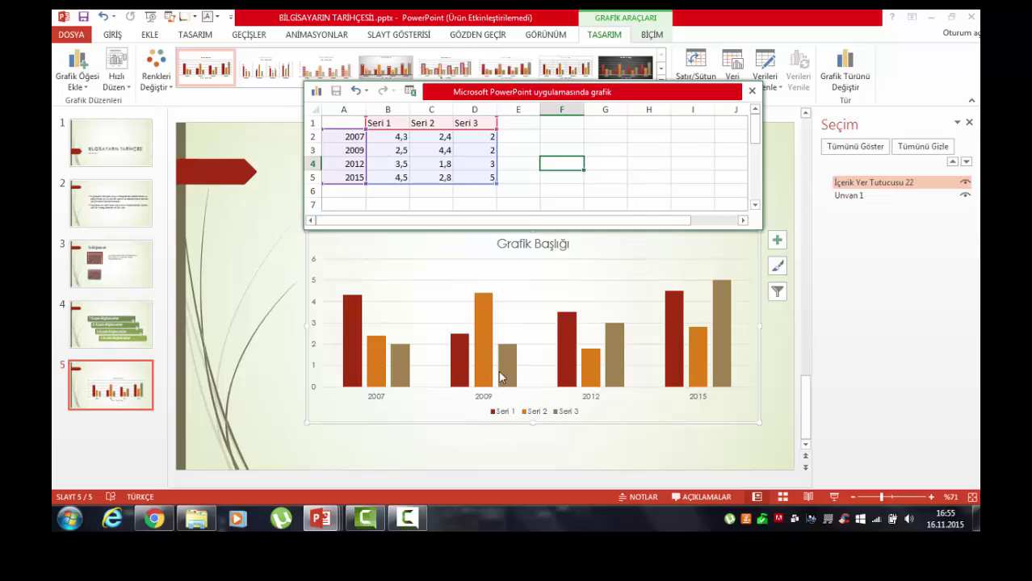
Step: Set the 2007 series values to 40, 20 and 30, then close the data sheet
{"action": "left_click", "coordinate": [398, 141]}
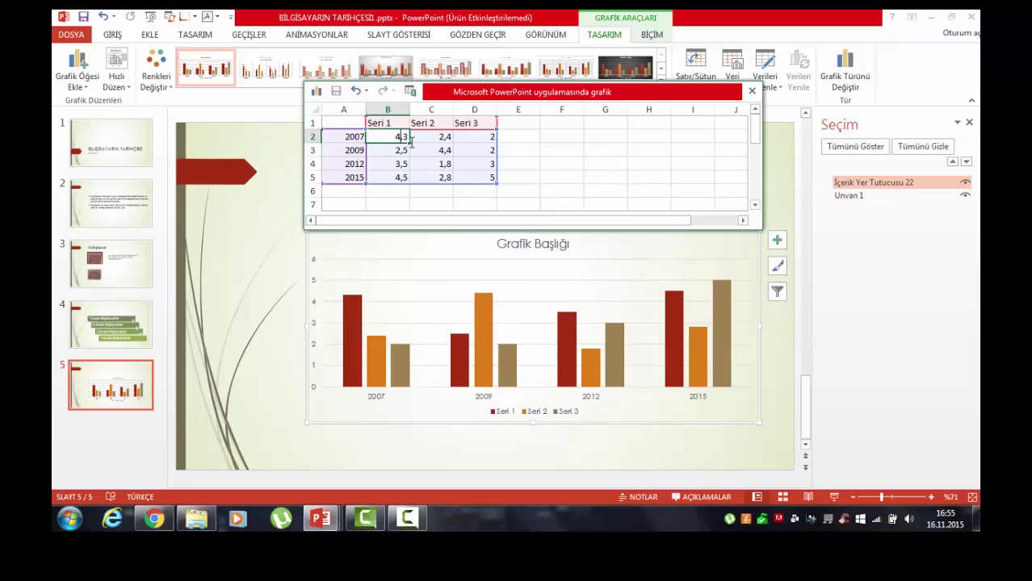
{"action": "left_click", "coordinate": [396, 135]}
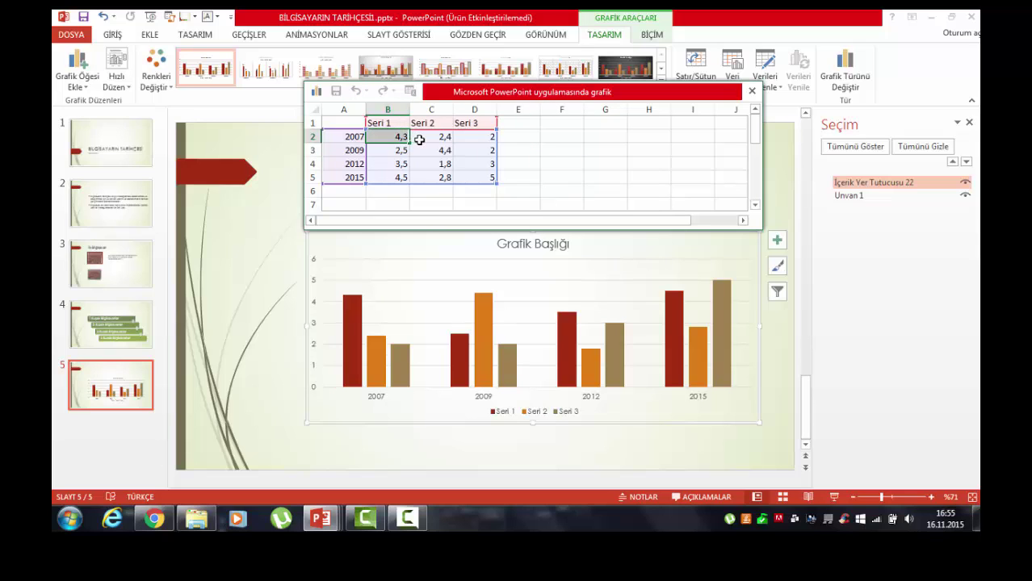
{"action": "type", "text": "40"}
{"action": "left_click", "coordinate": [443, 136]}
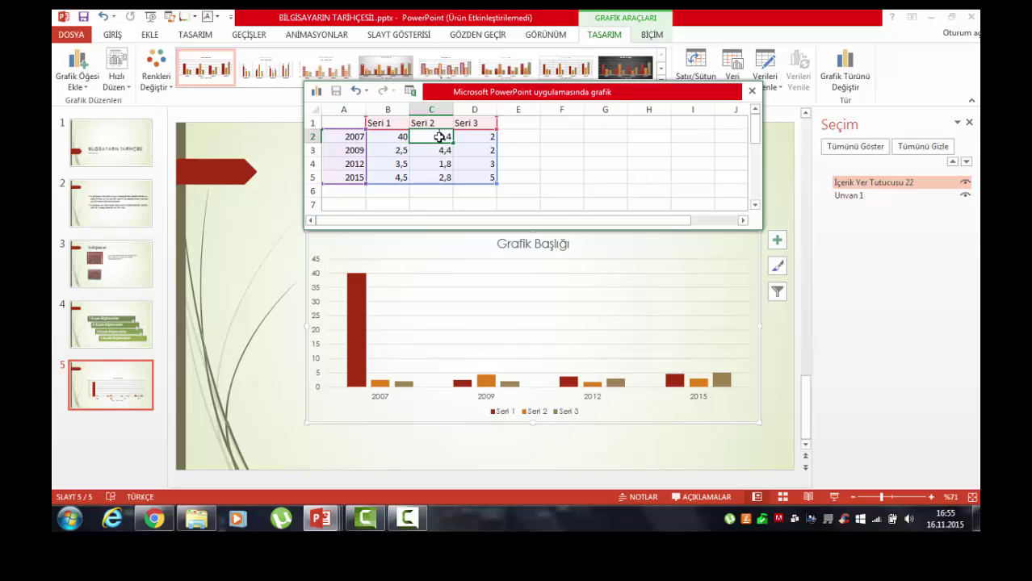
{"action": "left_click", "coordinate": [443, 137]}
{"action": "type", "text": "20"}
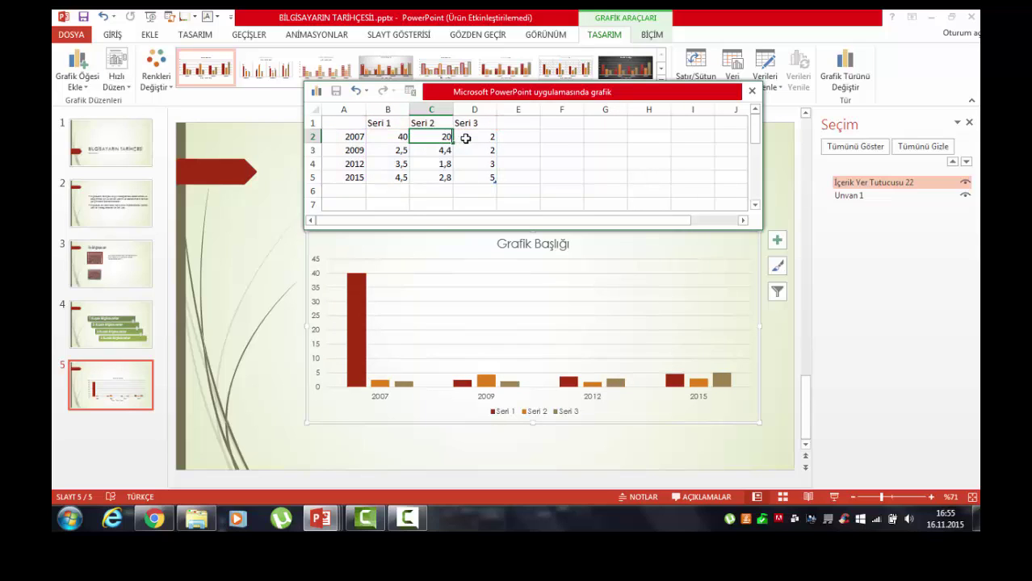
{"action": "left_click", "coordinate": [490, 139]}
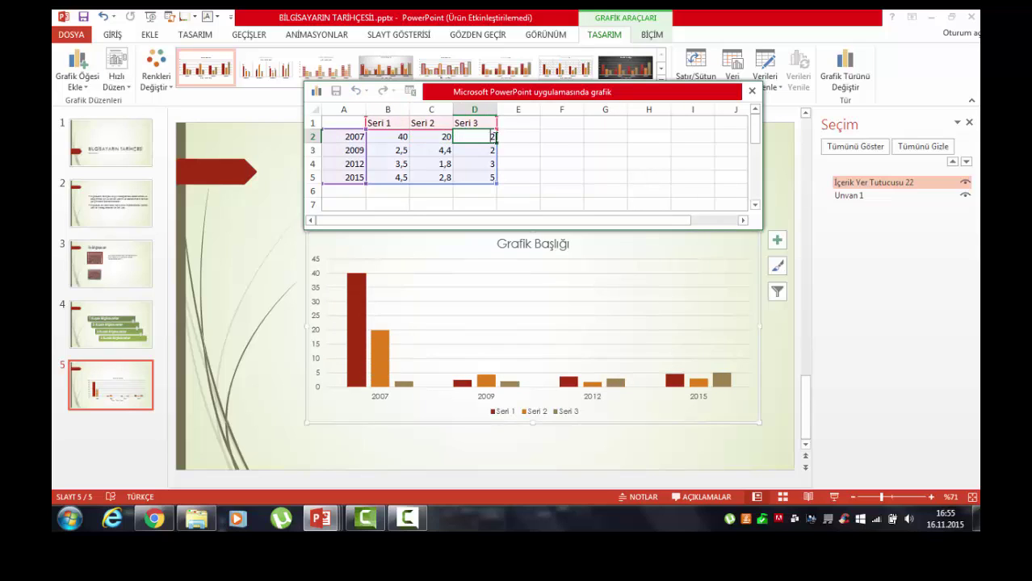
{"action": "type", "text": "30"}
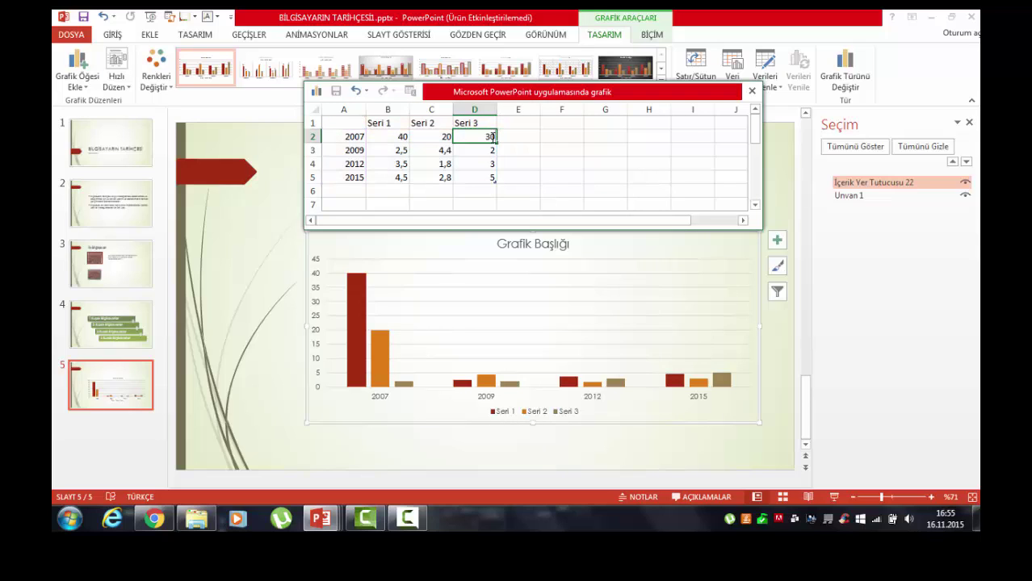
{"action": "key", "text": "Return"}
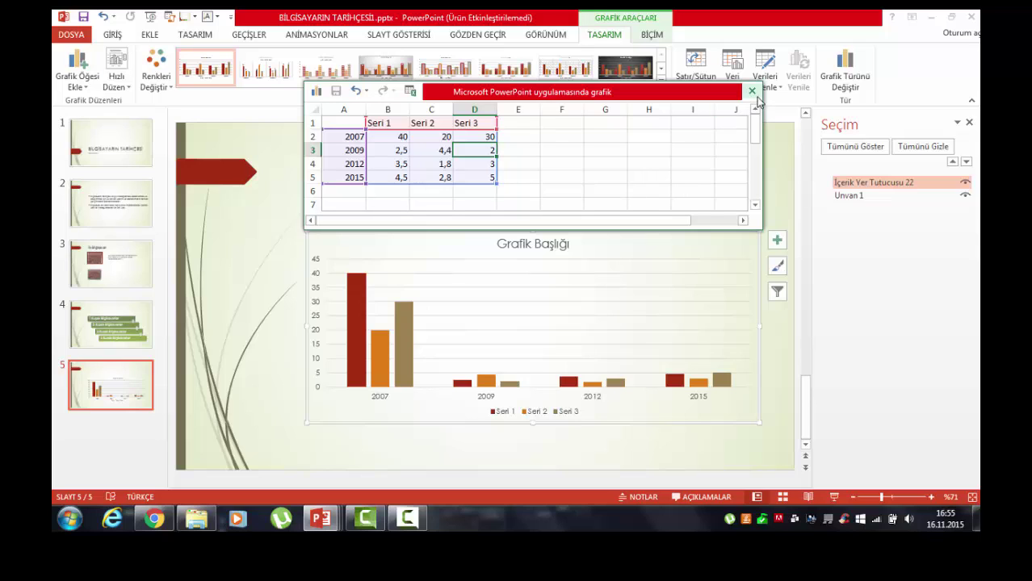
{"action": "left_click", "coordinate": [753, 92]}
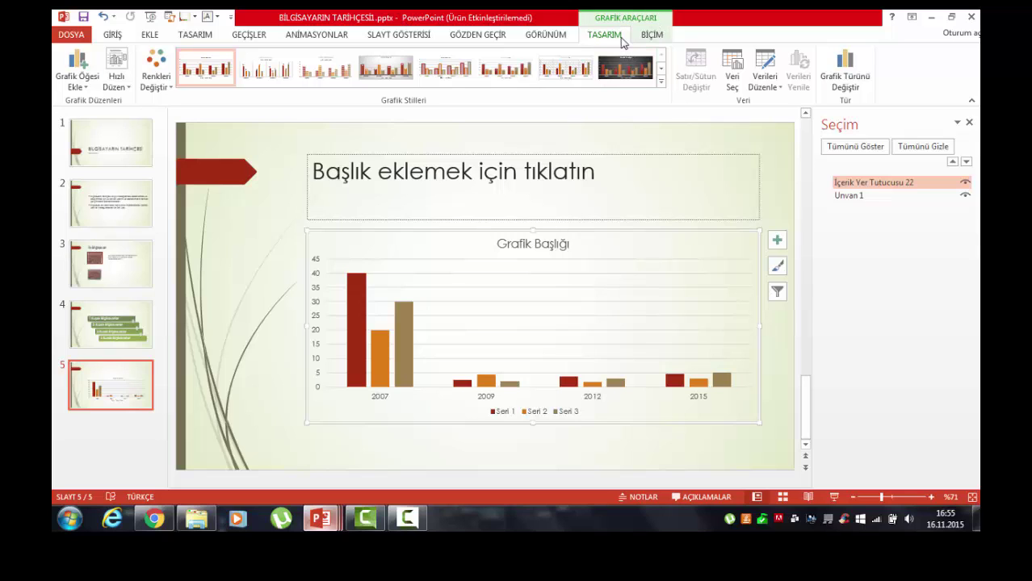
Step: Reopen the chart data via Verileri Düzenle and set the 2012 Seri 2 value in C4 to 20
{"action": "left_click", "coordinate": [650, 36]}
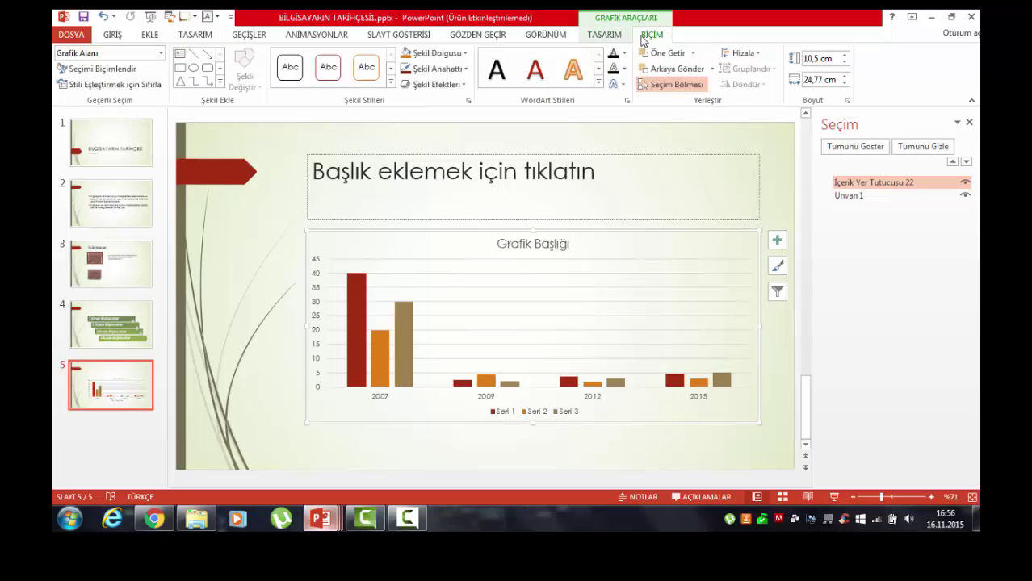
{"action": "left_click", "coordinate": [606, 35]}
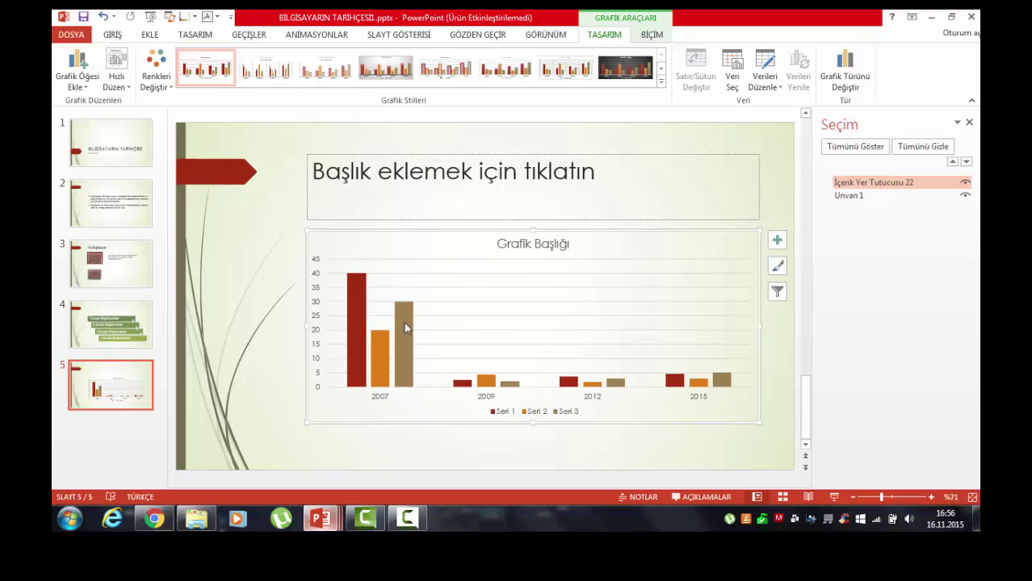
{"action": "left_click", "coordinate": [765, 84]}
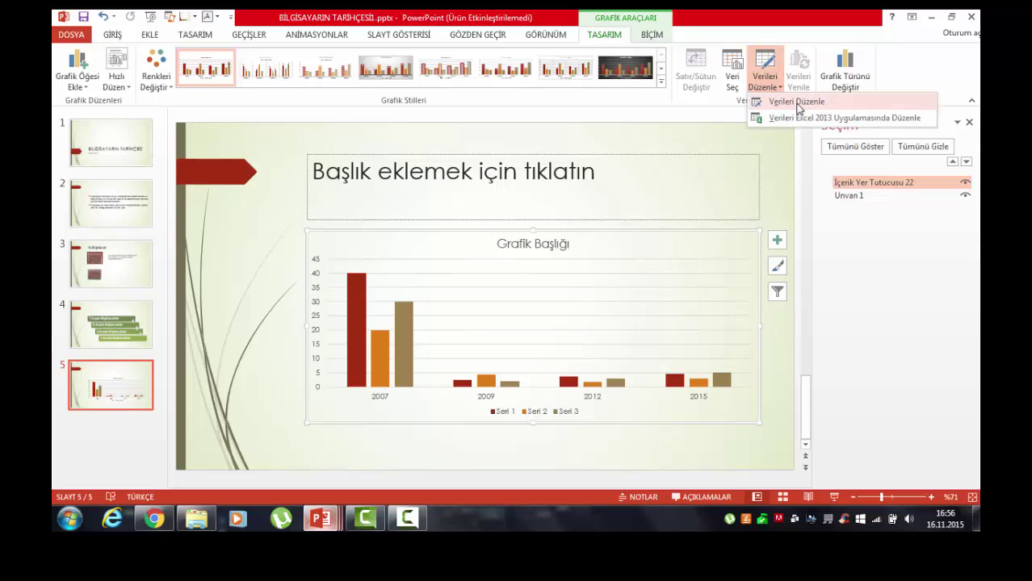
{"action": "left_click", "coordinate": [797, 102]}
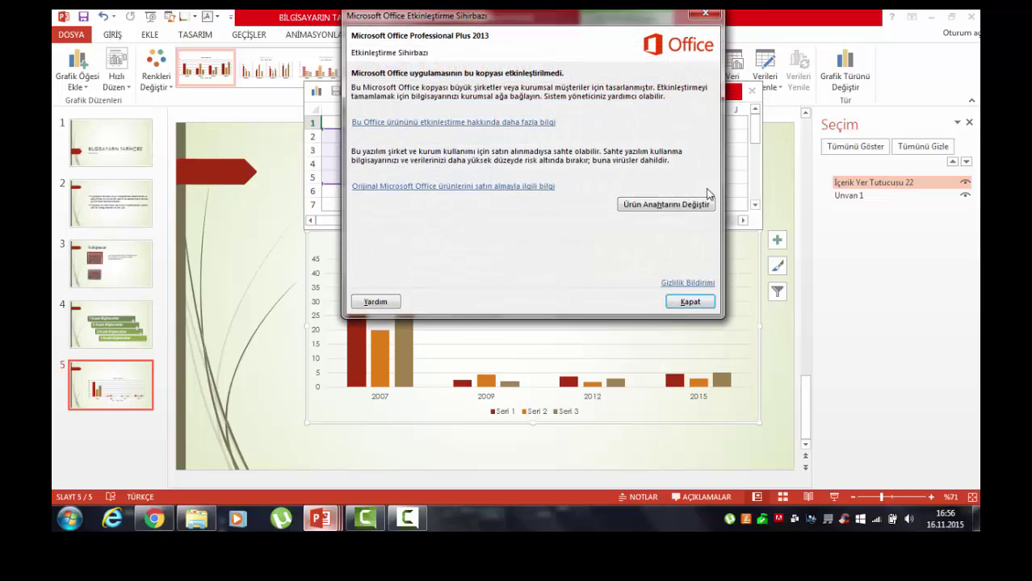
{"action": "left_click", "coordinate": [690, 302]}
{"action": "left_click", "coordinate": [444, 173]}
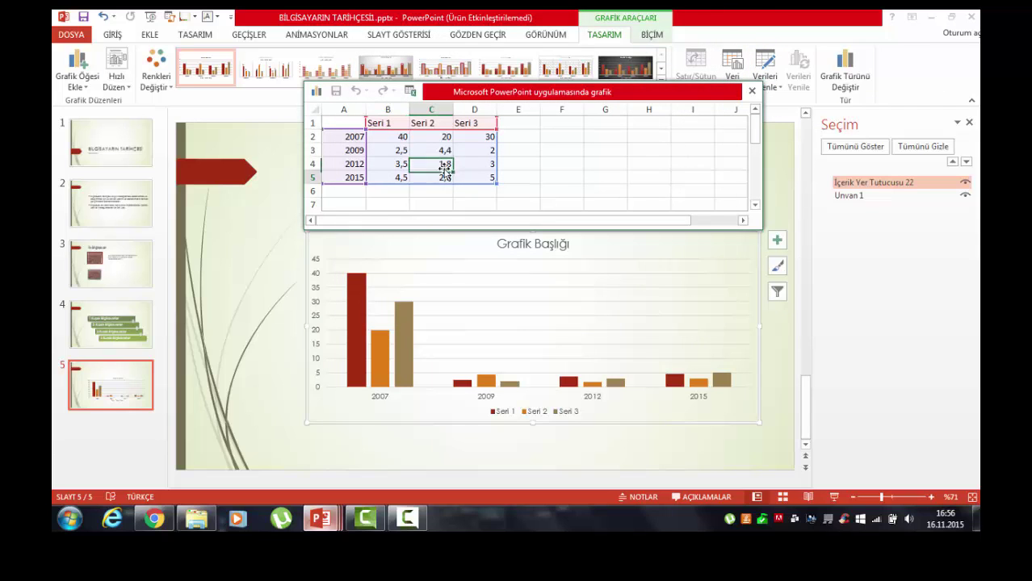
{"action": "left_click", "coordinate": [444, 164]}
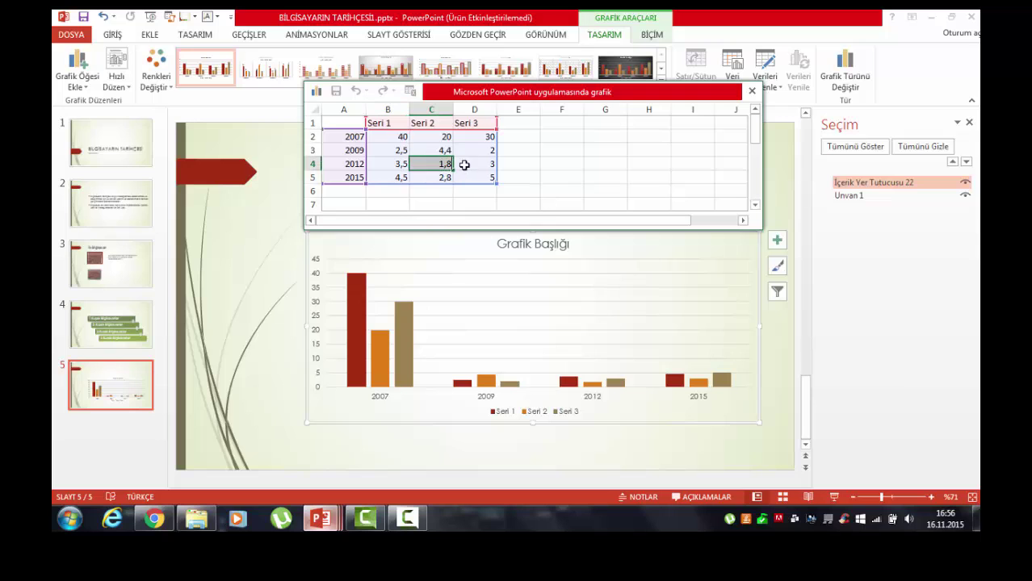
{"action": "type", "text": "20"}
{"action": "key", "text": "Return"}
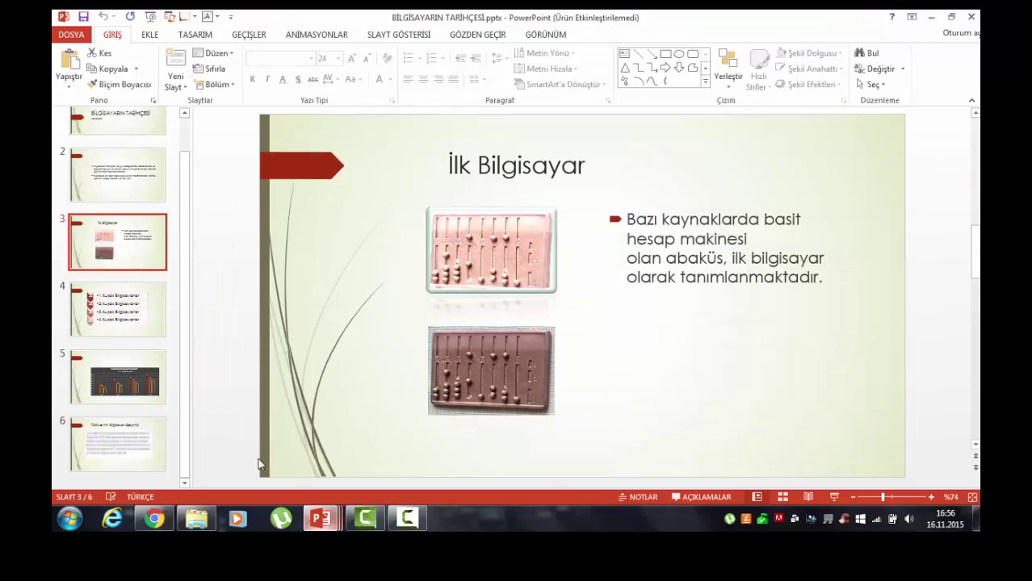
Step: Switch back to the BİLGİSAYARIN TARİHÇESİ window showing slide 5's column chart
{"action": "left_click", "coordinate": [320, 518]}
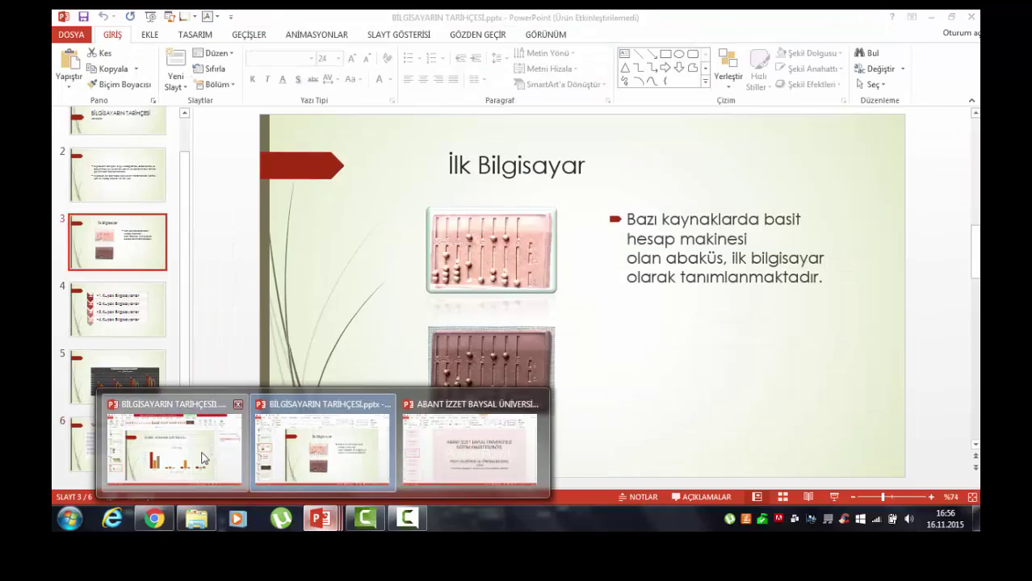
{"action": "left_click", "coordinate": [203, 458]}
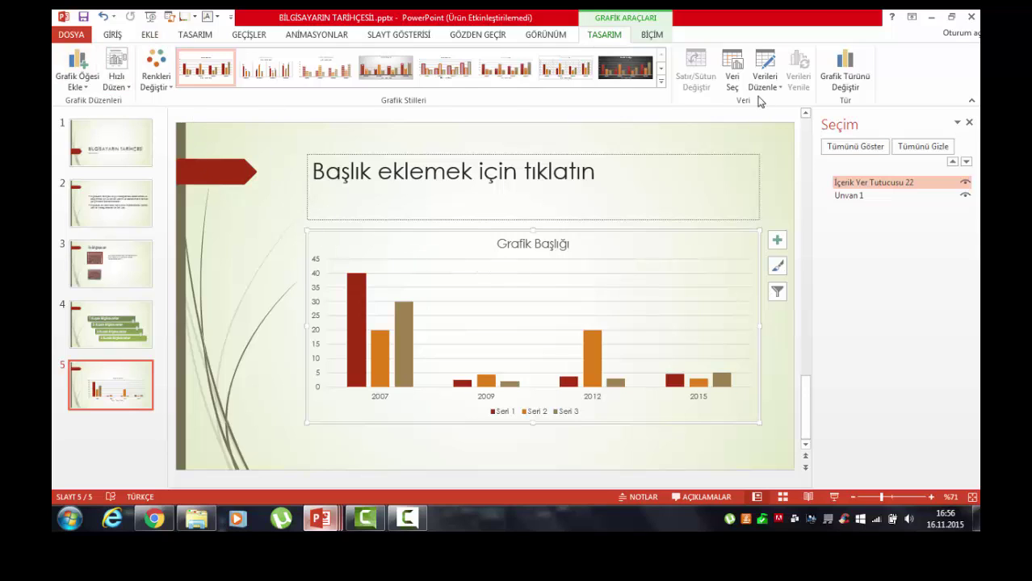
Step: Place the chart legend at the bottom (Gösterge > Alt) and open the Hızlı Düzen layouts
{"action": "left_click", "coordinate": [86, 87]}
{"action": "mouse_move", "coordinate": [91, 104]}
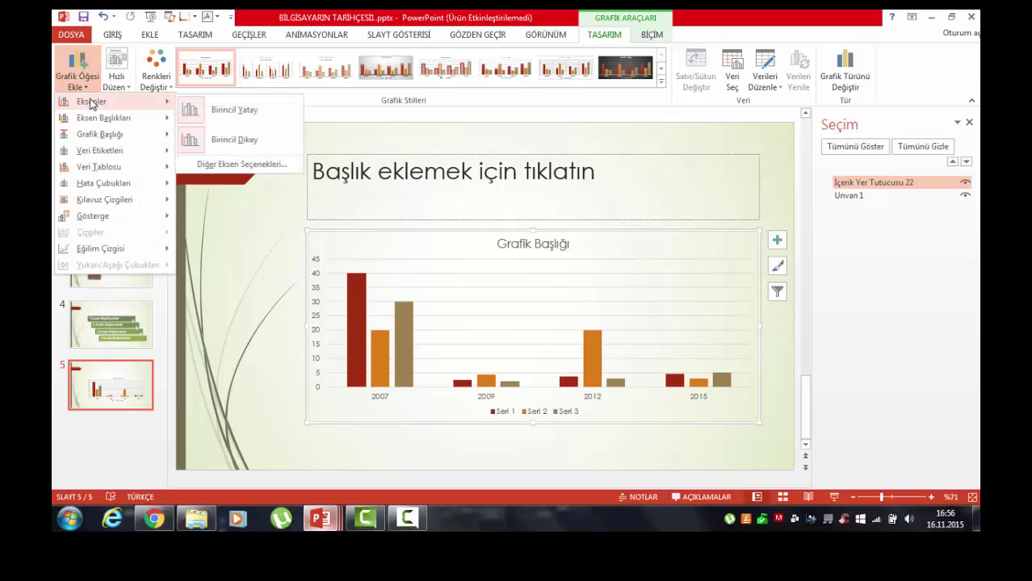
{"action": "mouse_move", "coordinate": [104, 134]}
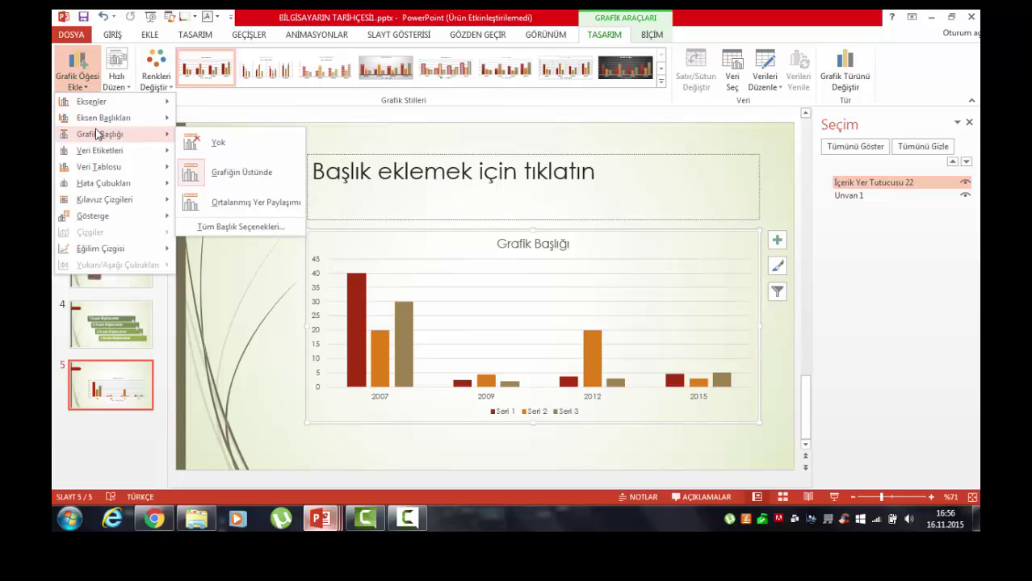
{"action": "mouse_move", "coordinate": [111, 170]}
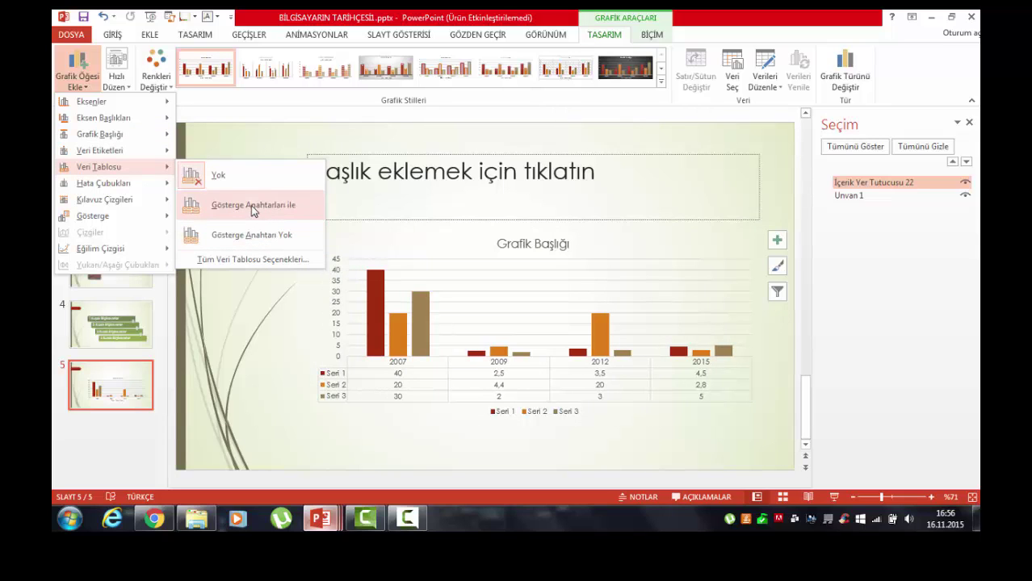
{"action": "mouse_move", "coordinate": [109, 214]}
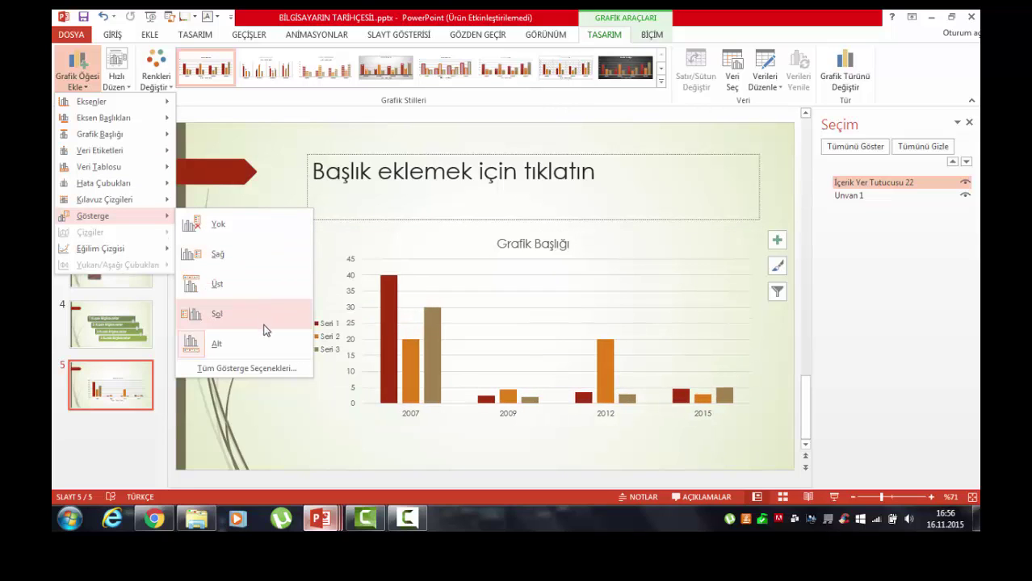
{"action": "left_click", "coordinate": [125, 87]}
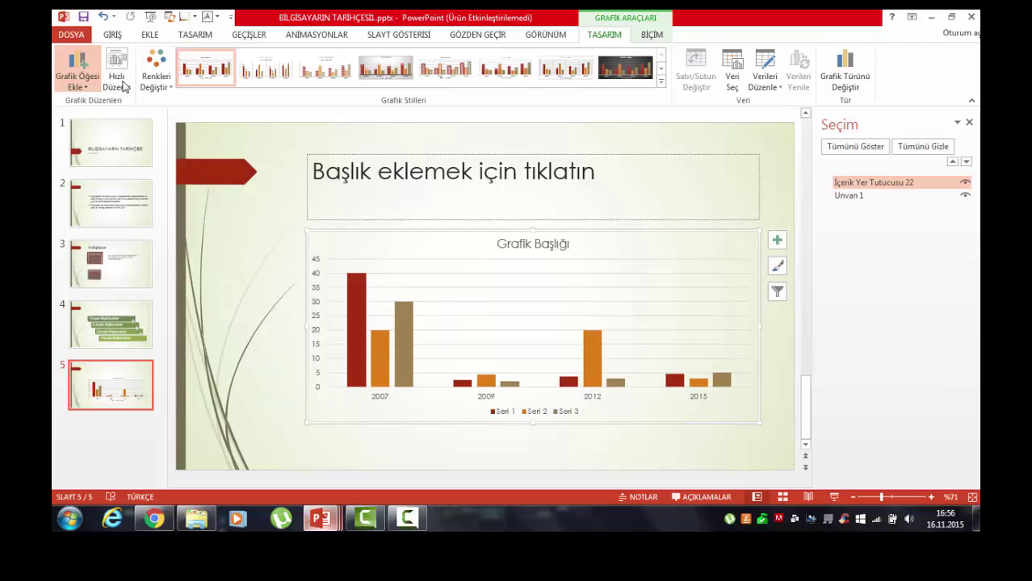
{"action": "left_click", "coordinate": [124, 84]}
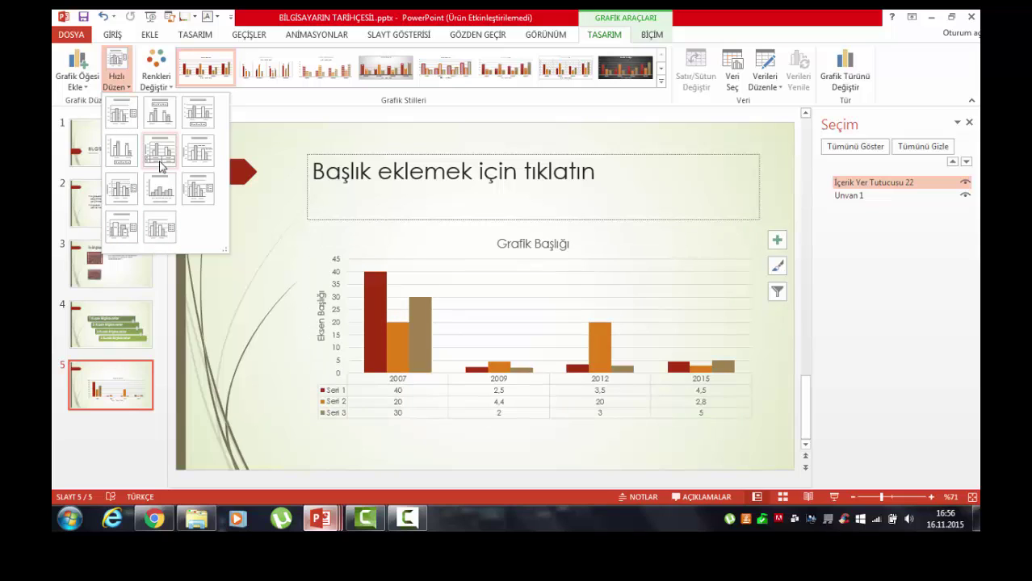
Step: Apply the second Renkli colour set, giving red, brown and green series
{"action": "left_click", "coordinate": [165, 85]}
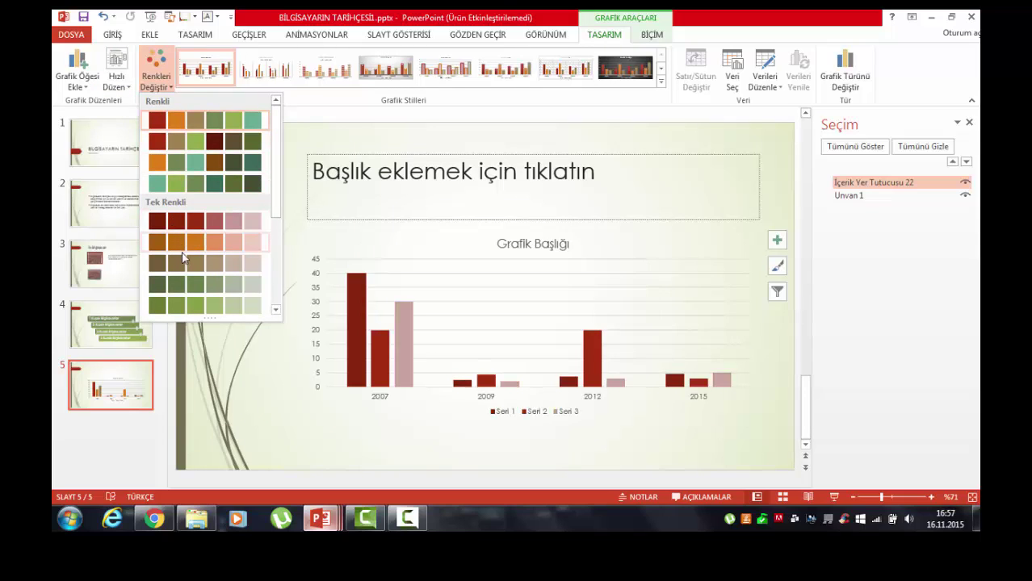
{"action": "left_click", "coordinate": [206, 144]}
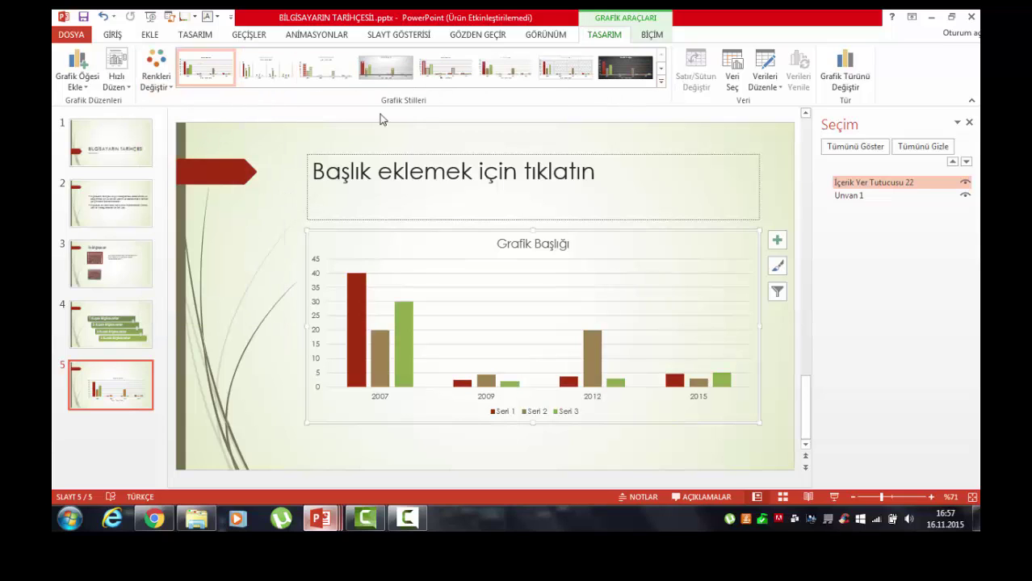
Step: Apply the third chart style with striped bars, cancel a chart-type change, and select the title
{"action": "left_click", "coordinate": [661, 84]}
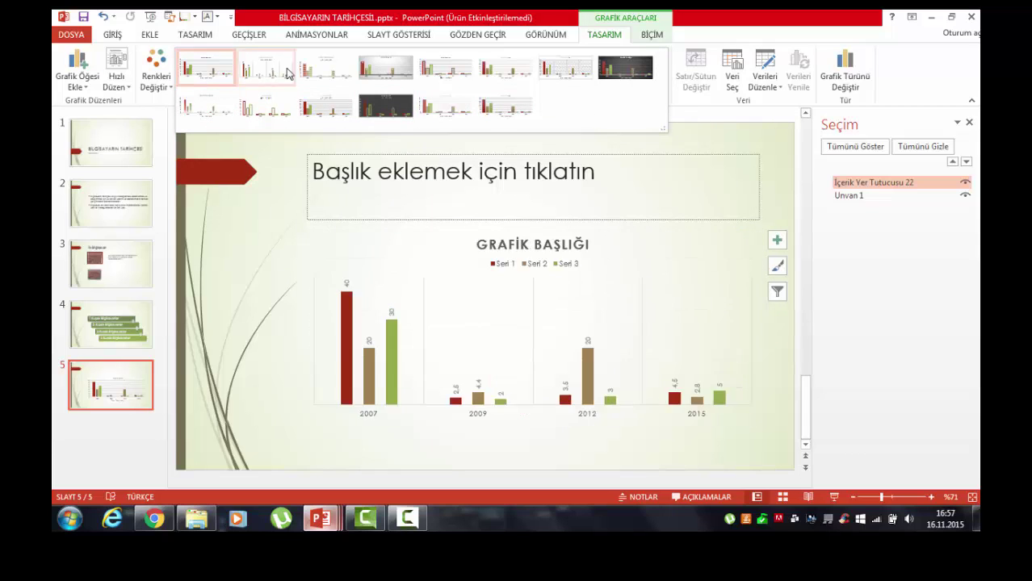
{"action": "left_click", "coordinate": [325, 67]}
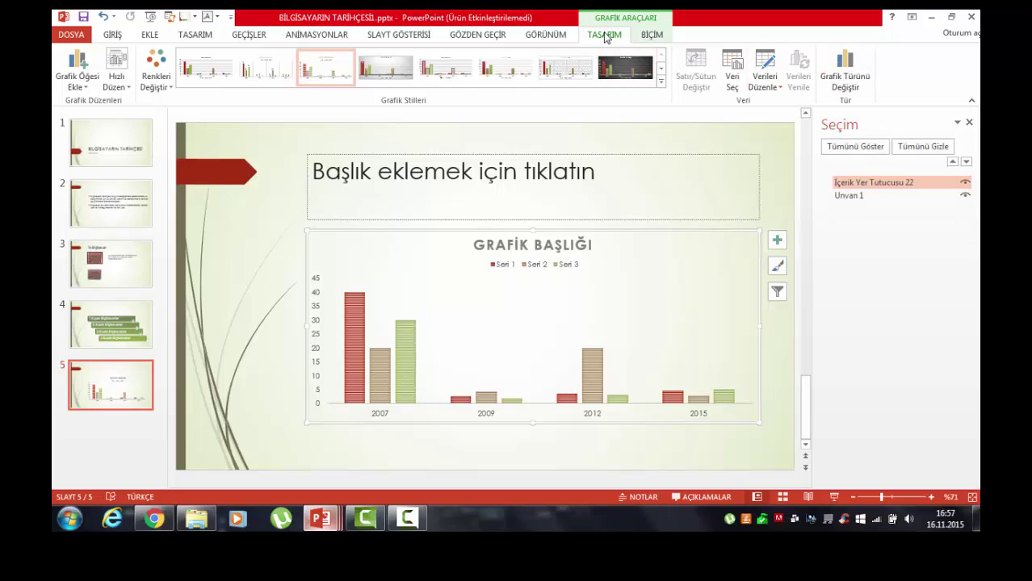
{"action": "left_click", "coordinate": [848, 81]}
{"action": "left_click", "coordinate": [353, 158]}
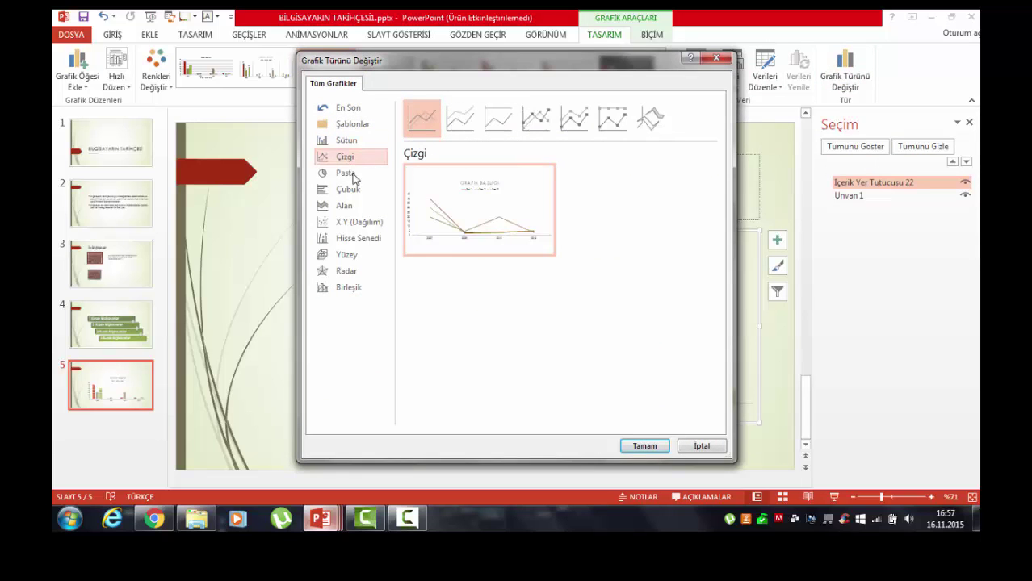
{"action": "left_click", "coordinate": [349, 189]}
{"action": "left_click", "coordinate": [359, 238]}
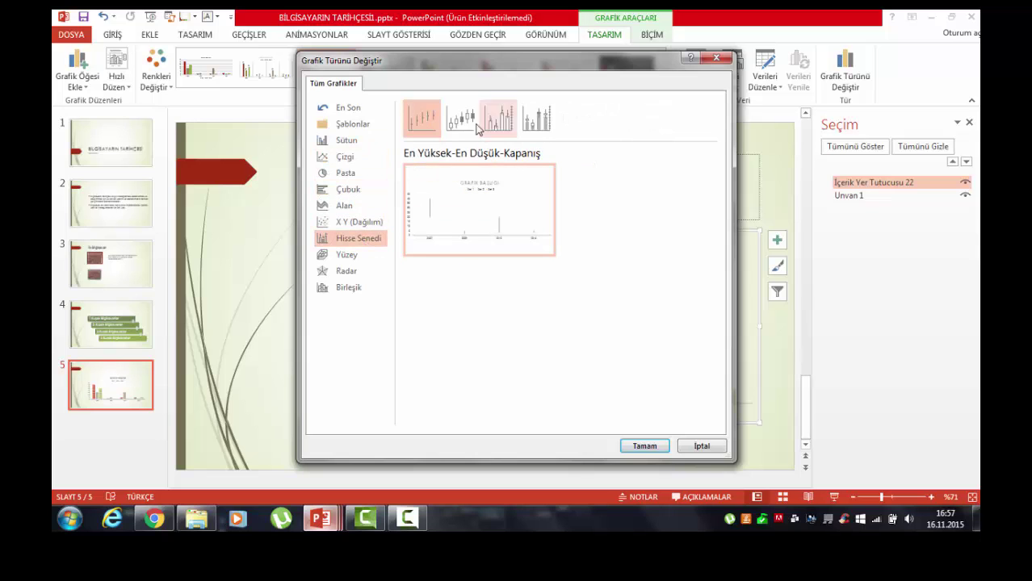
{"action": "left_click", "coordinate": [702, 449]}
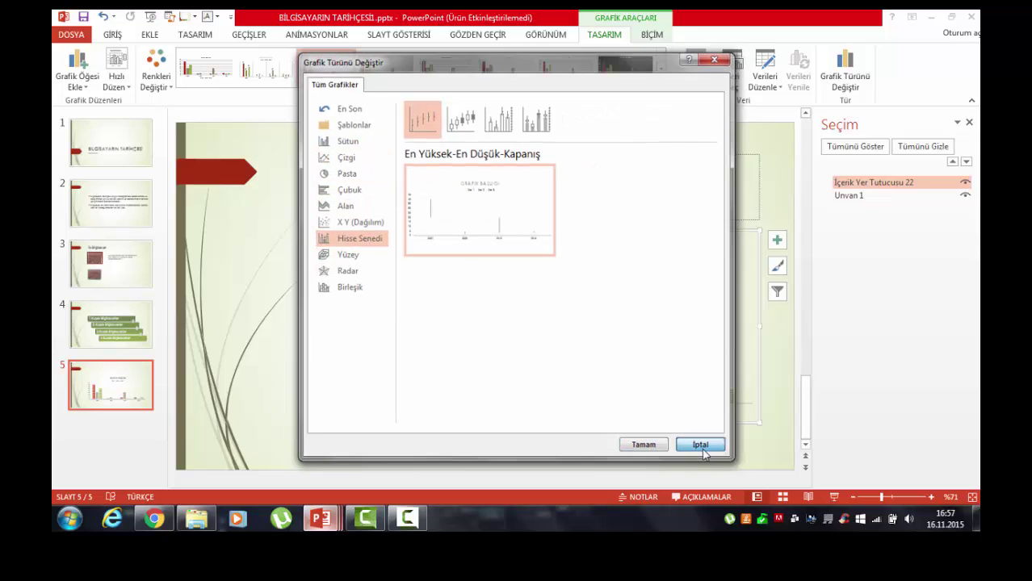
{"action": "left_click", "coordinate": [553, 239]}
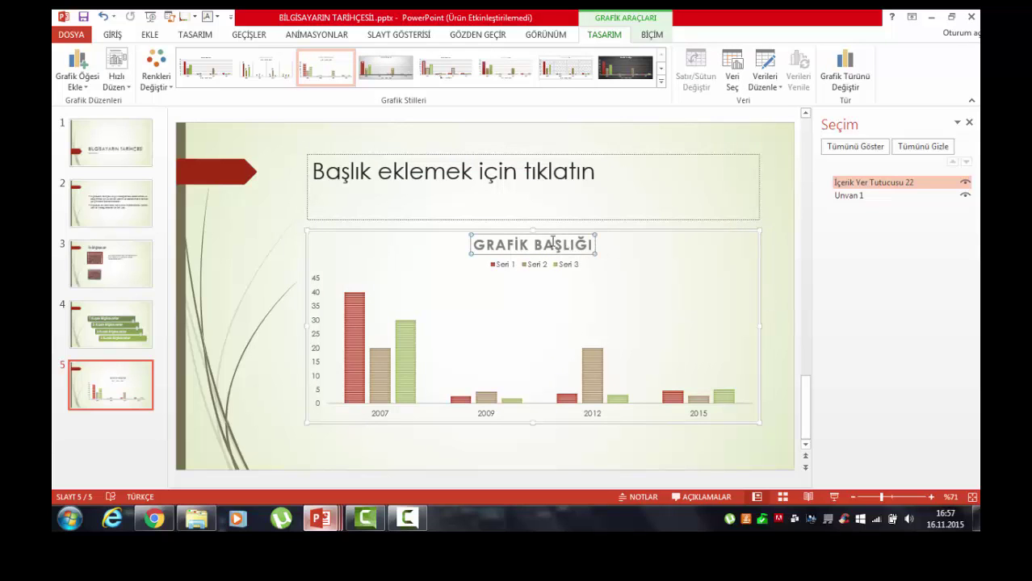
Step: Replace the chart title Grafik Başlığı with BİLGİSAYAR KULLANIMI
{"action": "double_click", "coordinate": [595, 246]}
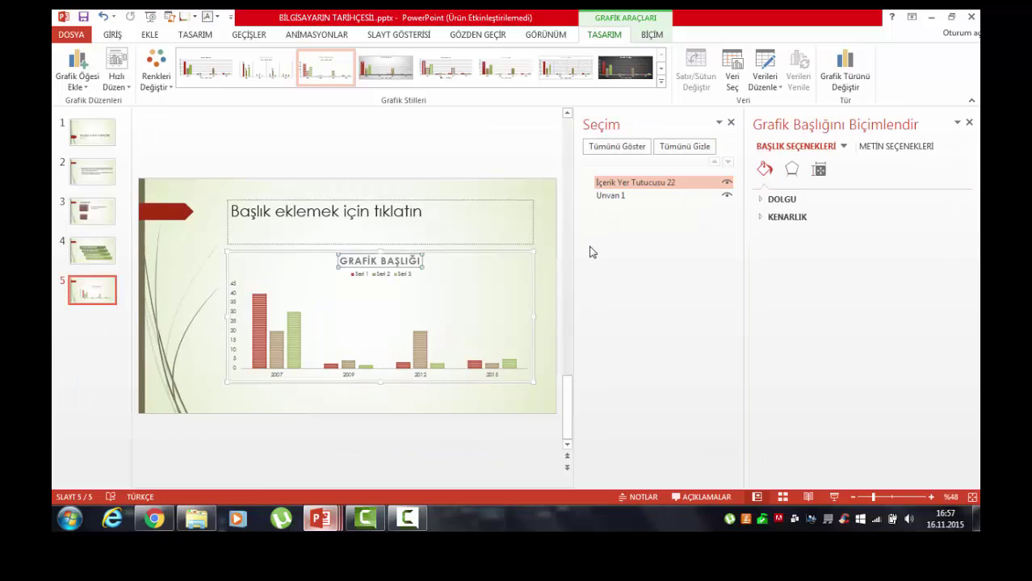
{"action": "left_click", "coordinate": [730, 126]}
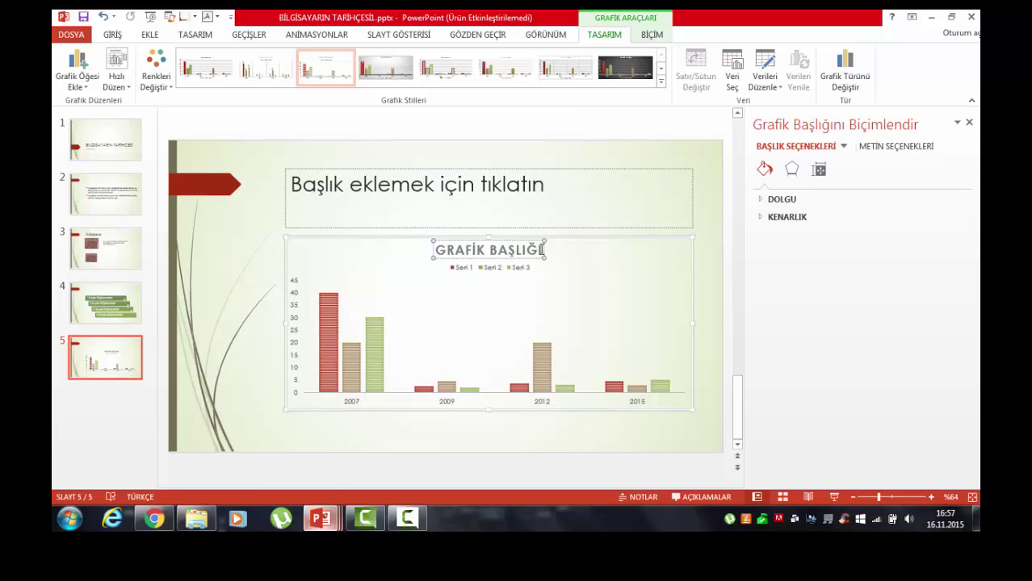
{"action": "left_click_drag", "start_coordinate": [542, 252], "coordinate": [434, 250]}
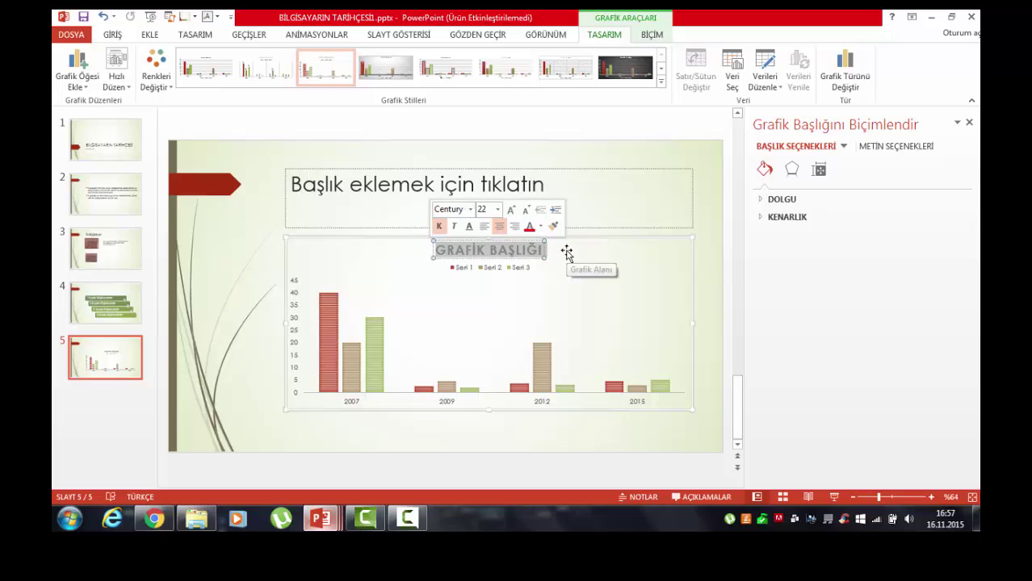
{"action": "type", "text": "BİLGİSAYAR KULLANIM"}
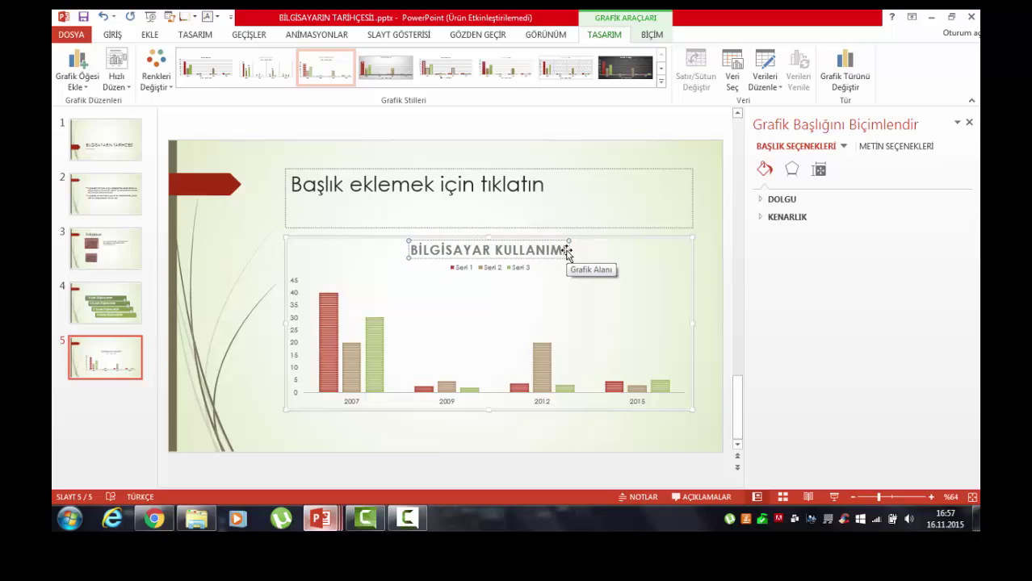
{"action": "left_click", "coordinate": [521, 299]}
{"action": "left_click", "coordinate": [652, 35]}
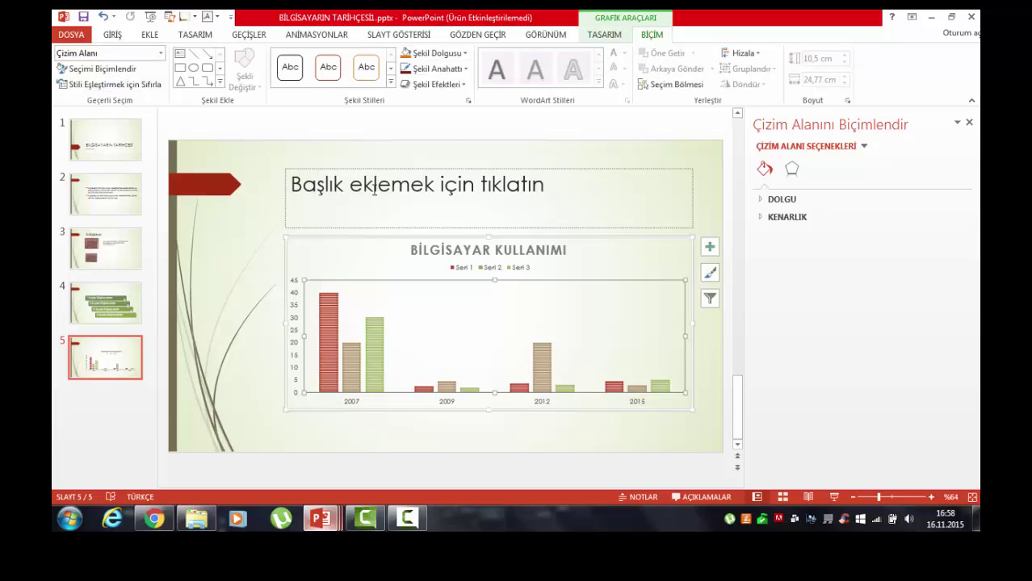
{"action": "left_click", "coordinate": [391, 84]}
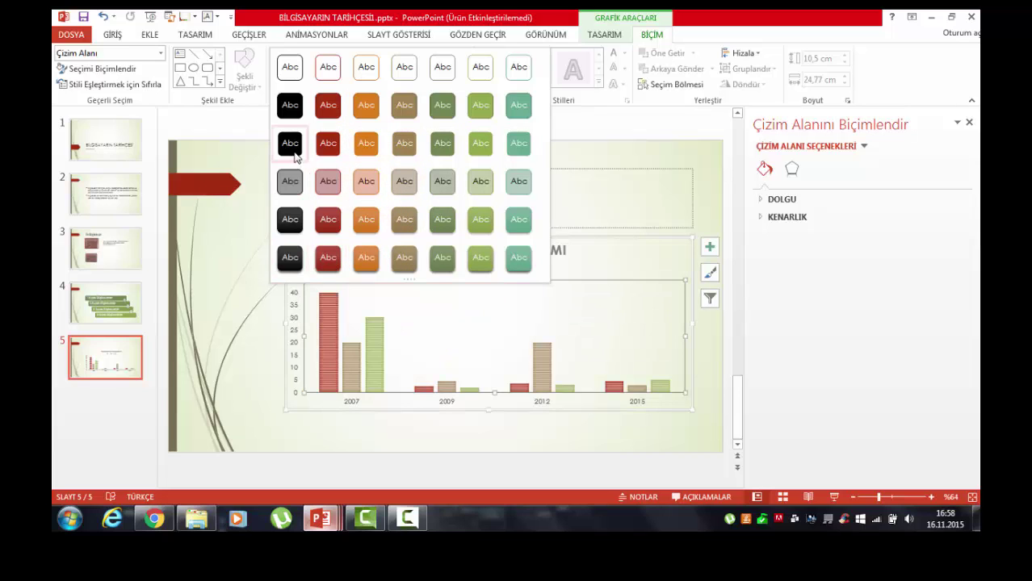
{"action": "left_click", "coordinate": [578, 127]}
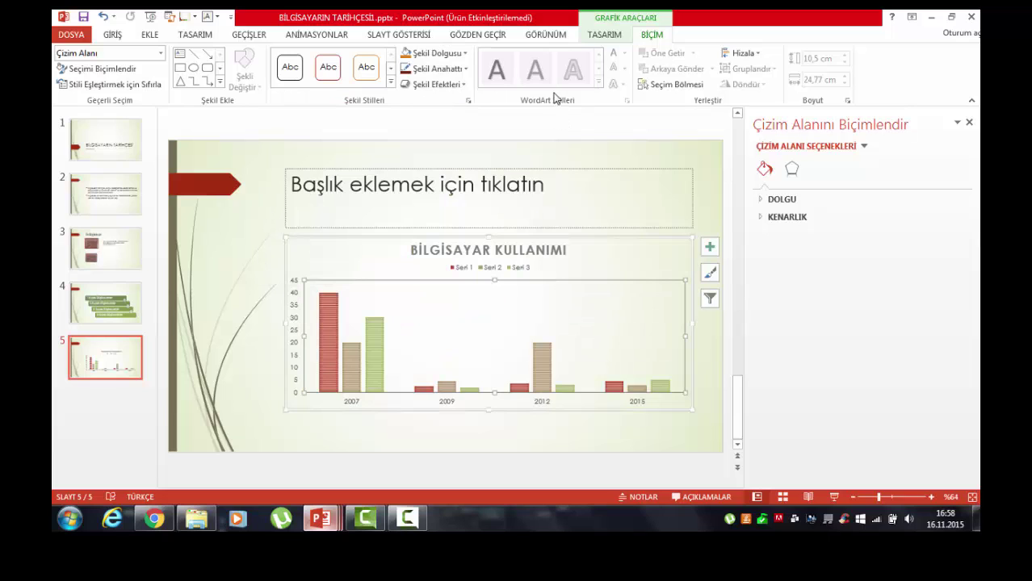
{"action": "left_click", "coordinate": [476, 251]}
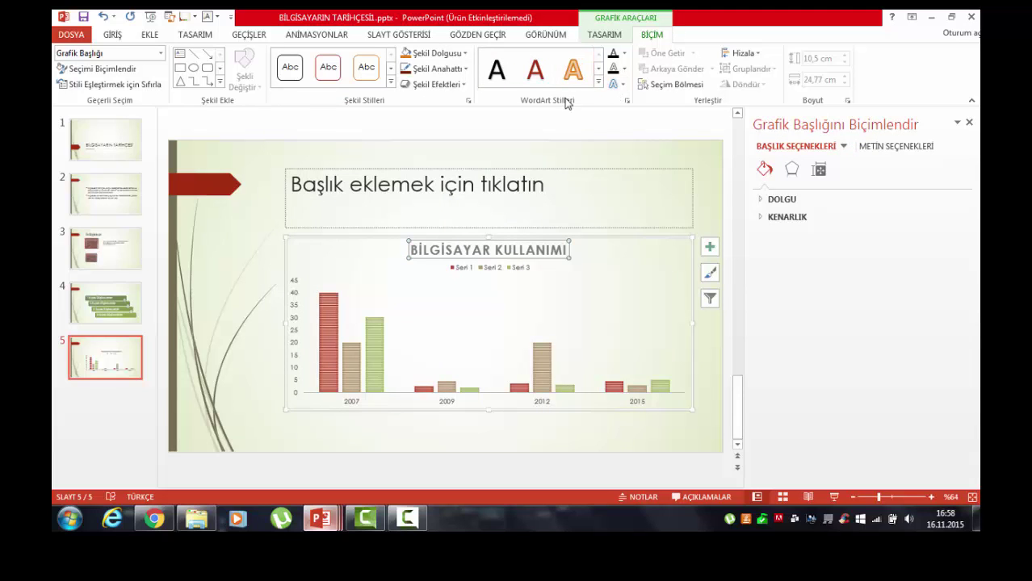
{"action": "left_click", "coordinate": [598, 84]}
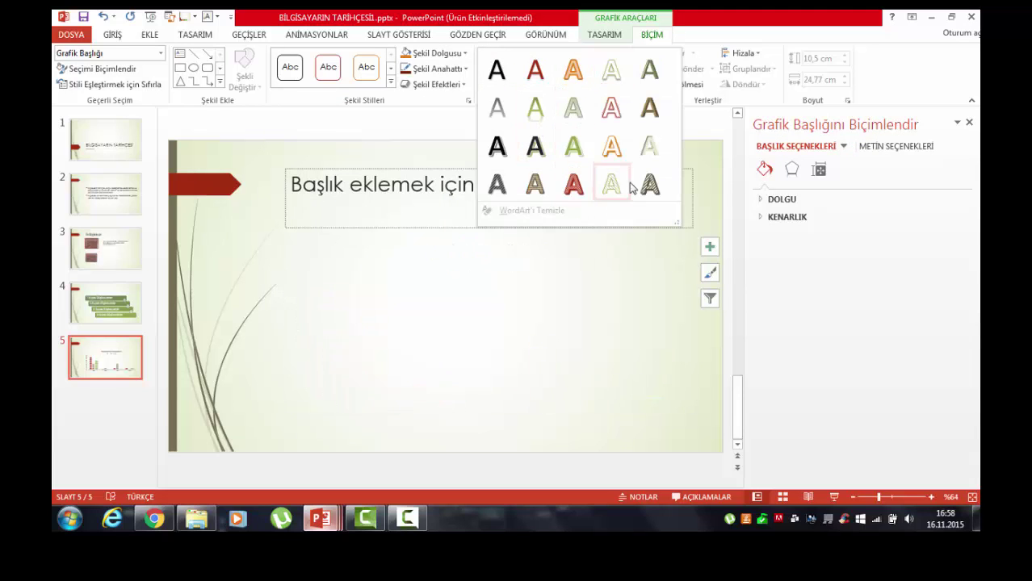
{"action": "left_click", "coordinate": [438, 120]}
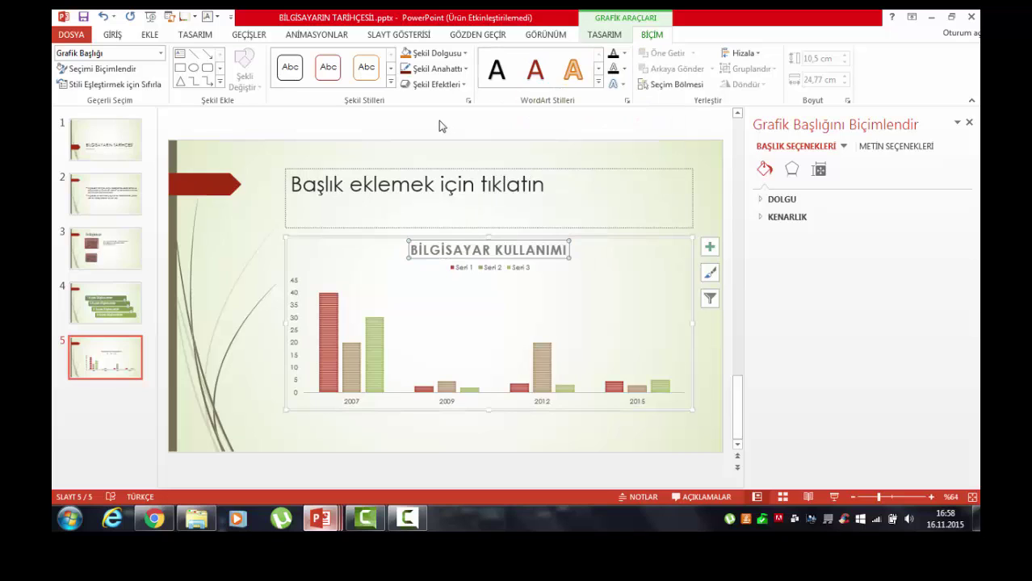
{"action": "left_click", "coordinate": [626, 58]}
{"action": "left_click", "coordinate": [627, 58]}
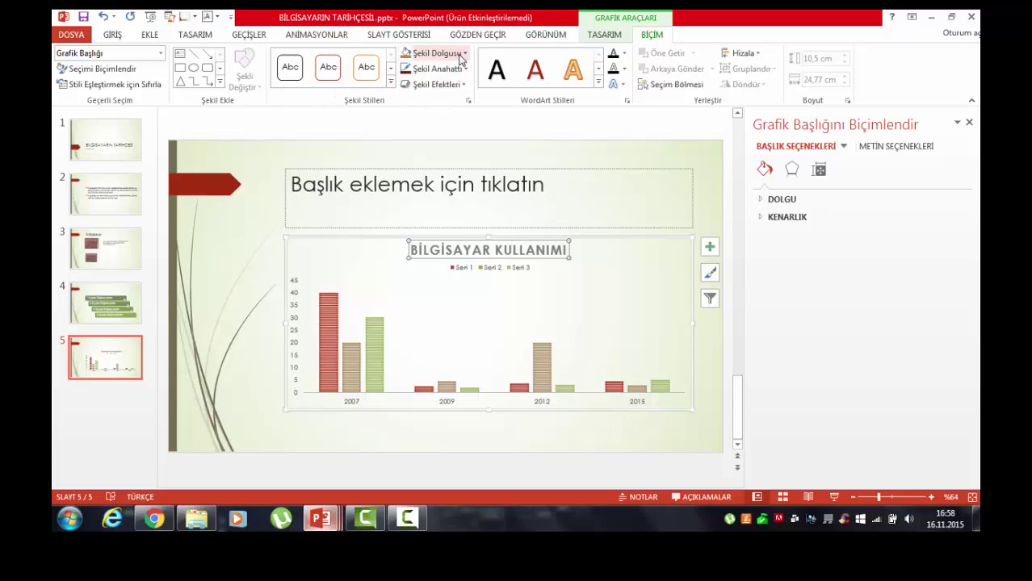
{"action": "left_click", "coordinate": [428, 53]}
{"action": "left_click", "coordinate": [214, 104]}
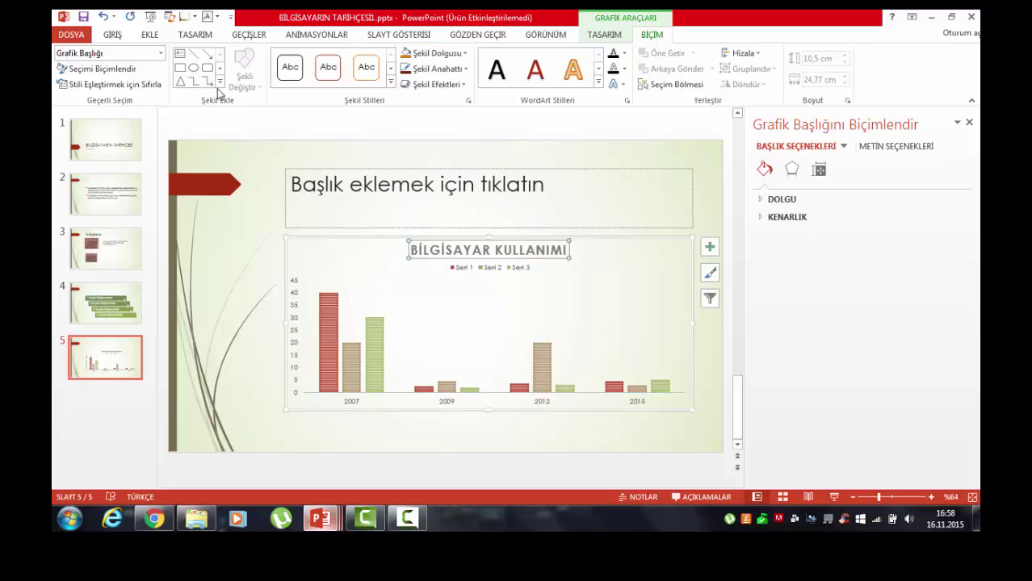
{"action": "left_click", "coordinate": [219, 82]}
{"action": "left_click", "coordinate": [194, 186]}
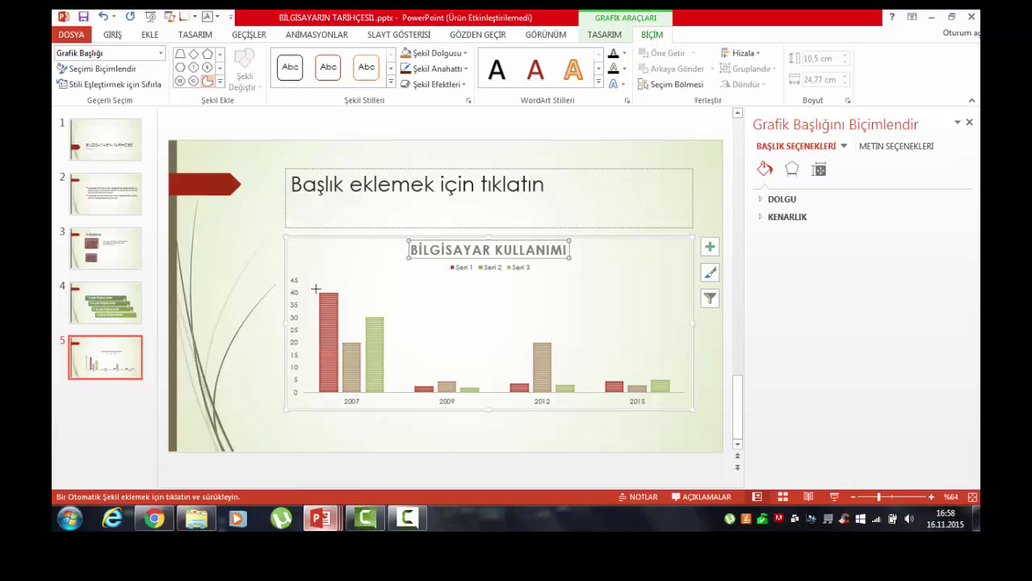
Step: Delete the trial pie shape and reduce the chart height to 10,3 cm
{"action": "left_click_drag", "start_coordinate": [324, 258], "coordinate": [387, 311]}
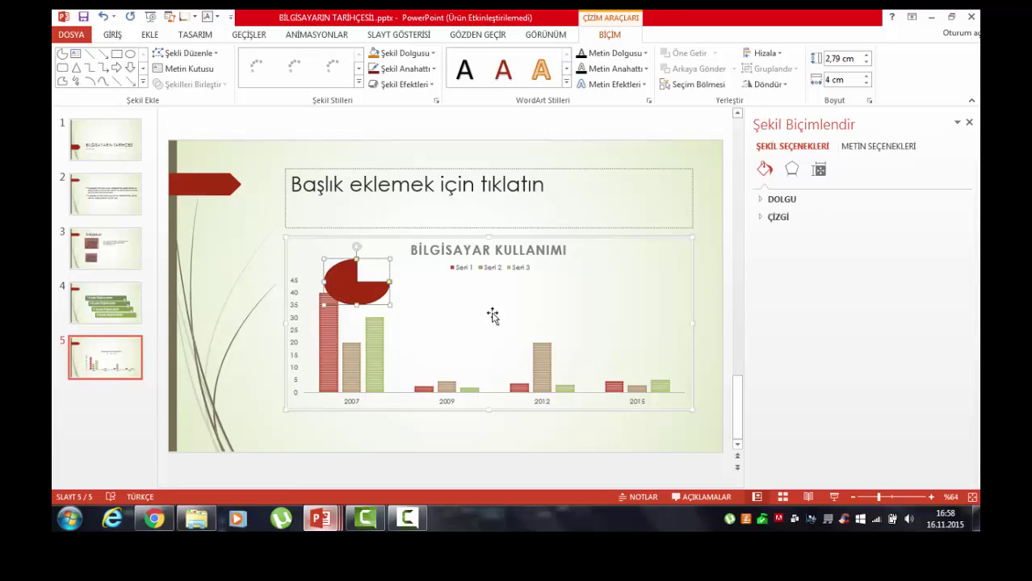
{"action": "mouse_move", "coordinate": [350, 281]}
{"action": "left_mouse_down"}
{"action": "mouse_move", "coordinate": [634, 282]}
{"action": "mouse_move", "coordinate": [646, 266]}
{"action": "left_mouse_up"}
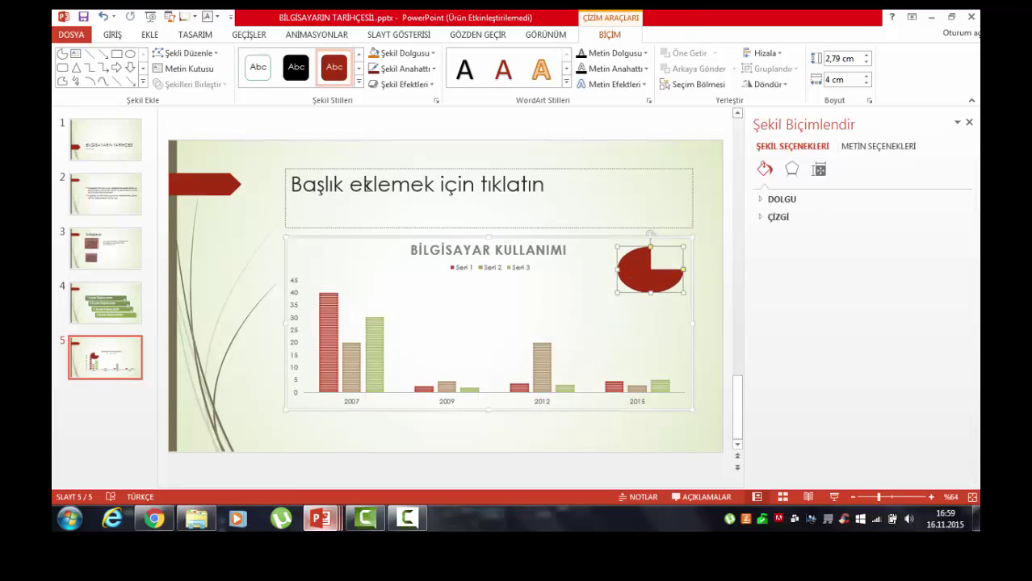
{"action": "key", "text": "Delete"}
{"action": "left_click", "coordinate": [844, 62]}
{"action": "left_click", "coordinate": [845, 62]}
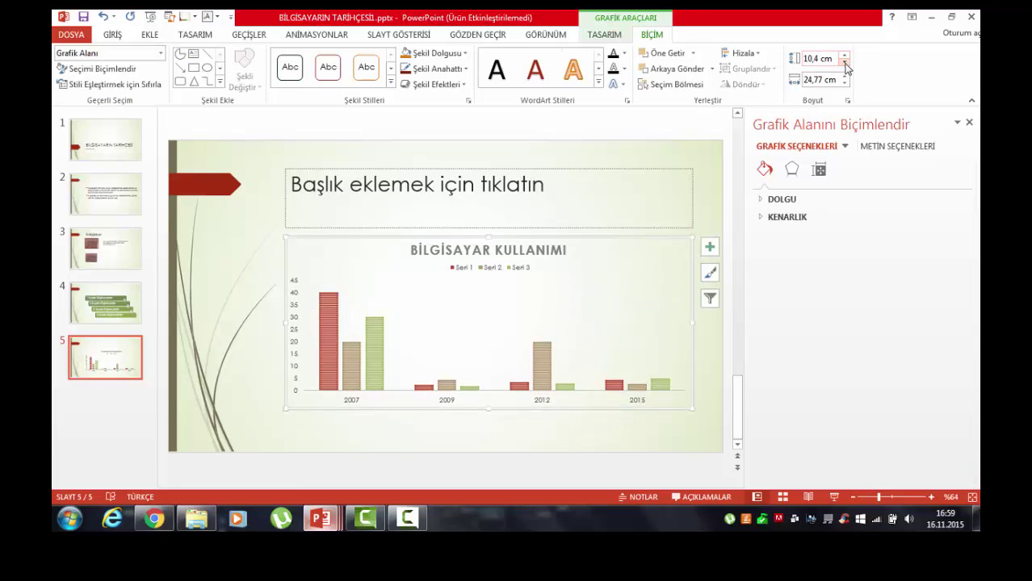
{"action": "left_click", "coordinate": [844, 62]}
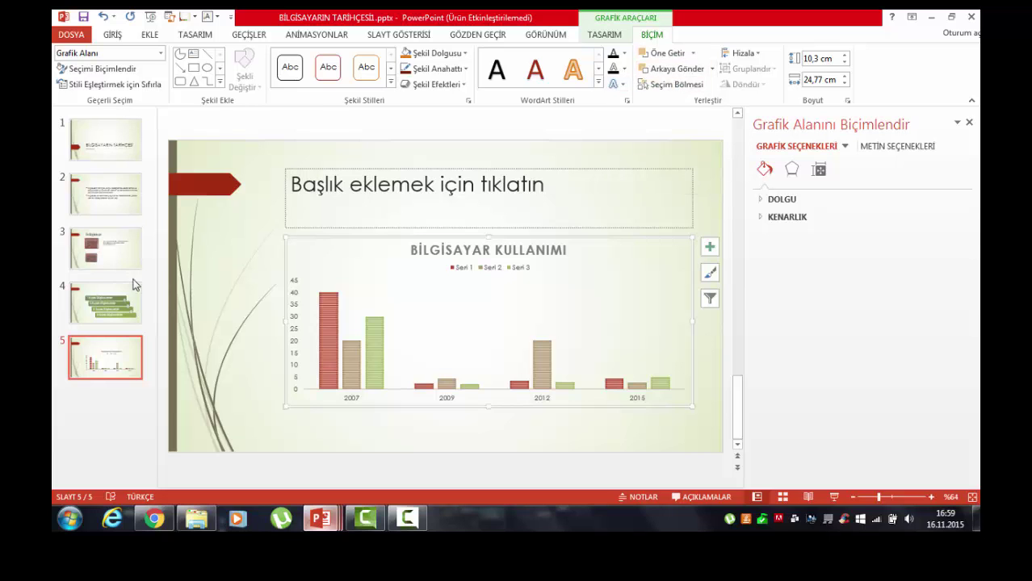
Step: Insert a new slide after slide 5 with Yeni Slayt and close the Format Background pane
{"action": "left_click", "coordinate": [103, 352]}
{"action": "right_click", "coordinate": [104, 354]}
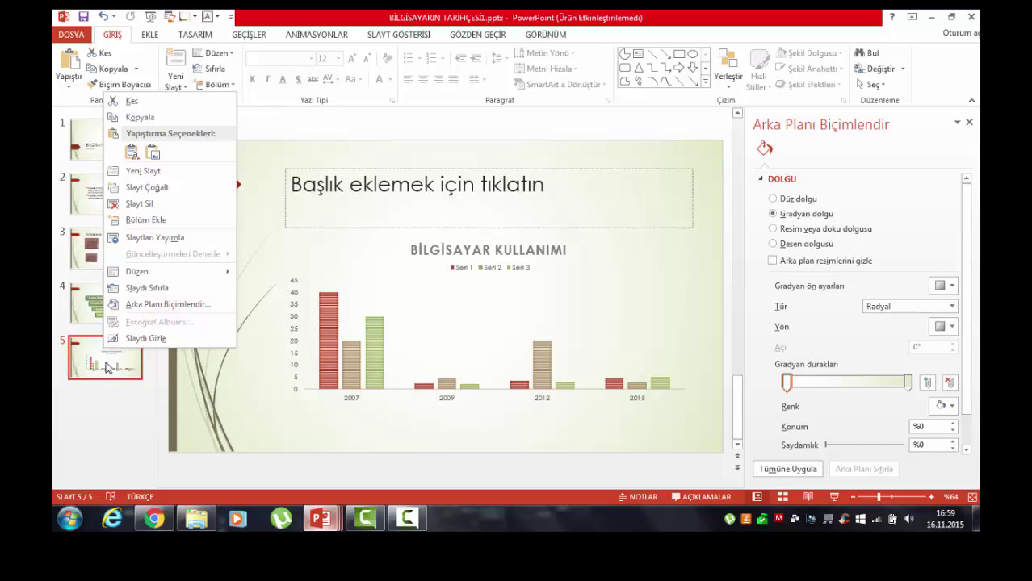
{"action": "left_click", "coordinate": [142, 171]}
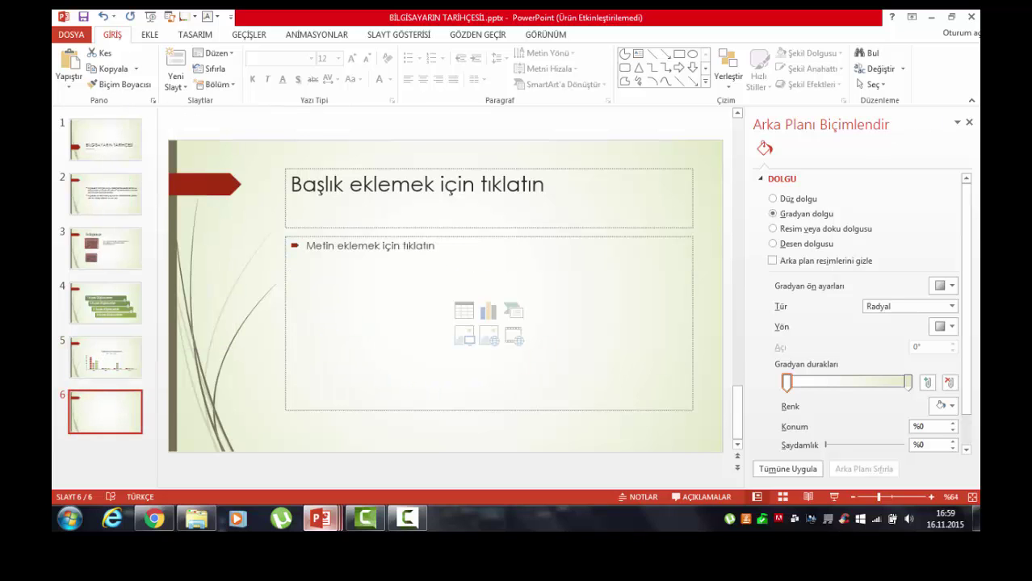
{"action": "left_click", "coordinate": [969, 122]}
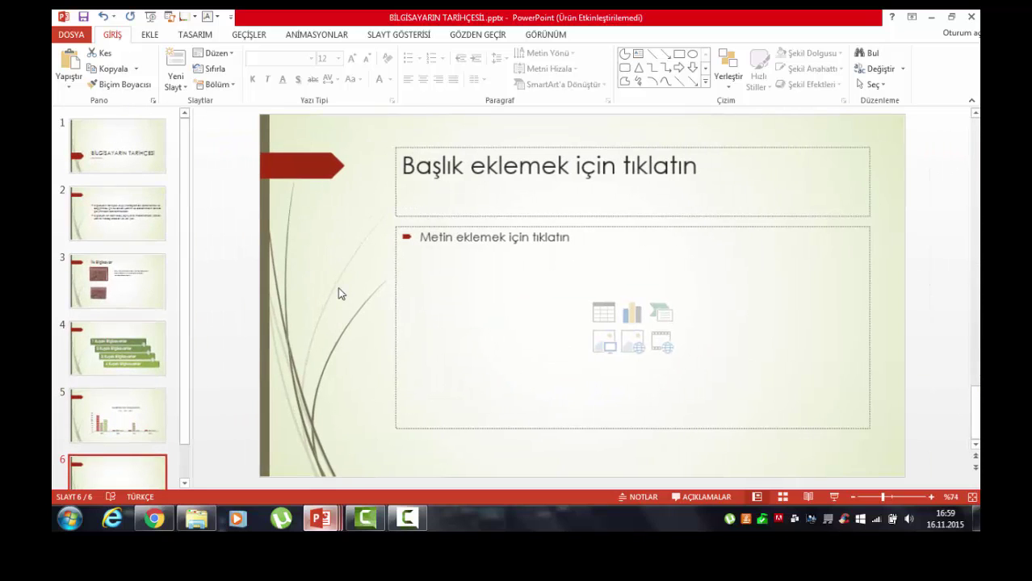
Step: Select the new slide 6 and place the cursor in its title placeholder
{"action": "left_click", "coordinate": [116, 462]}
{"action": "left_click", "coordinate": [512, 184]}
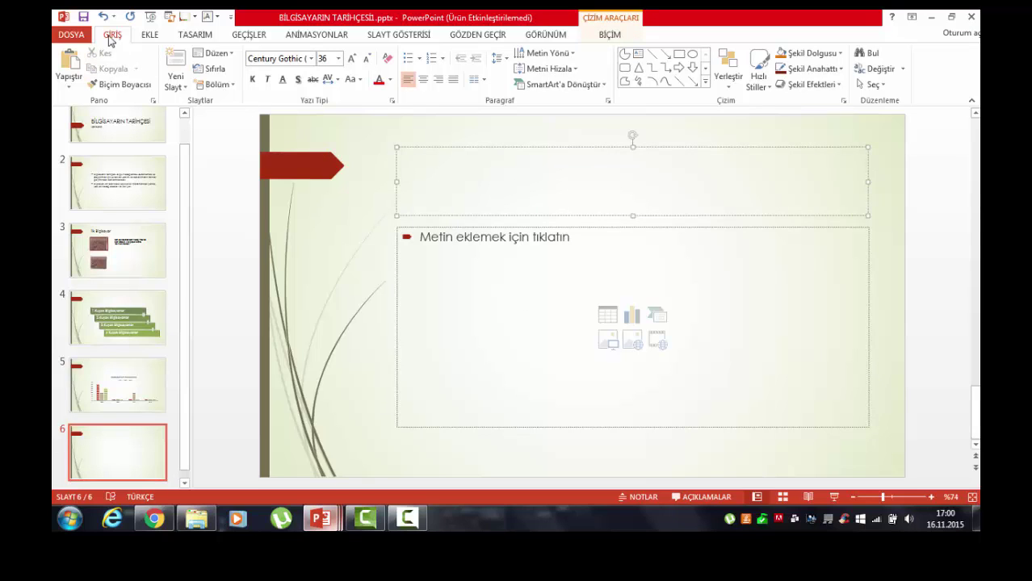
{"action": "left_click", "coordinate": [146, 38]}
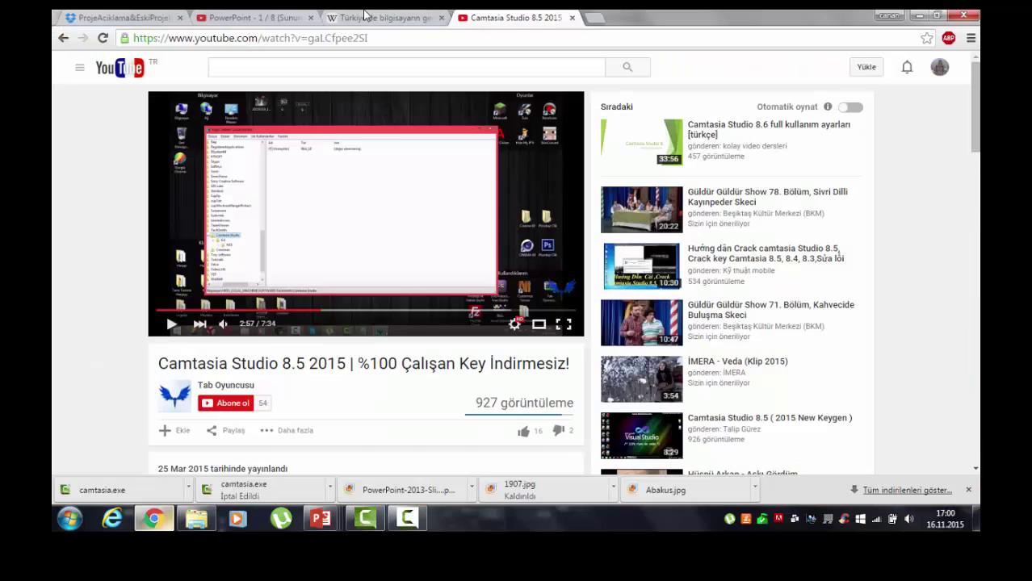
Step: Screen-clip the Wikipedia article's first paragraph from Chrome onto slide 6 via Ekran Kırpma
{"action": "left_click", "coordinate": [376, 16]}
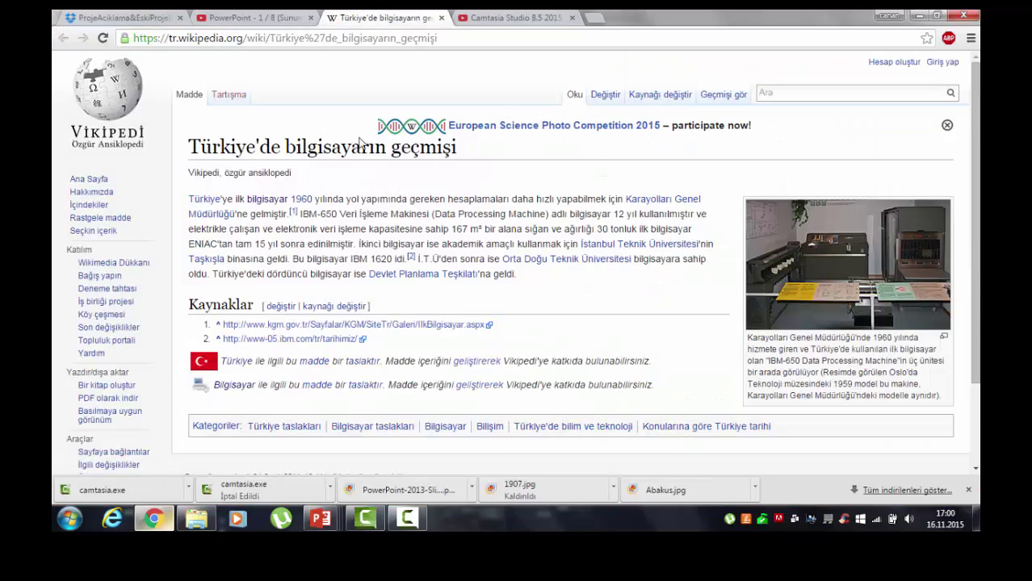
{"action": "left_click", "coordinate": [321, 519]}
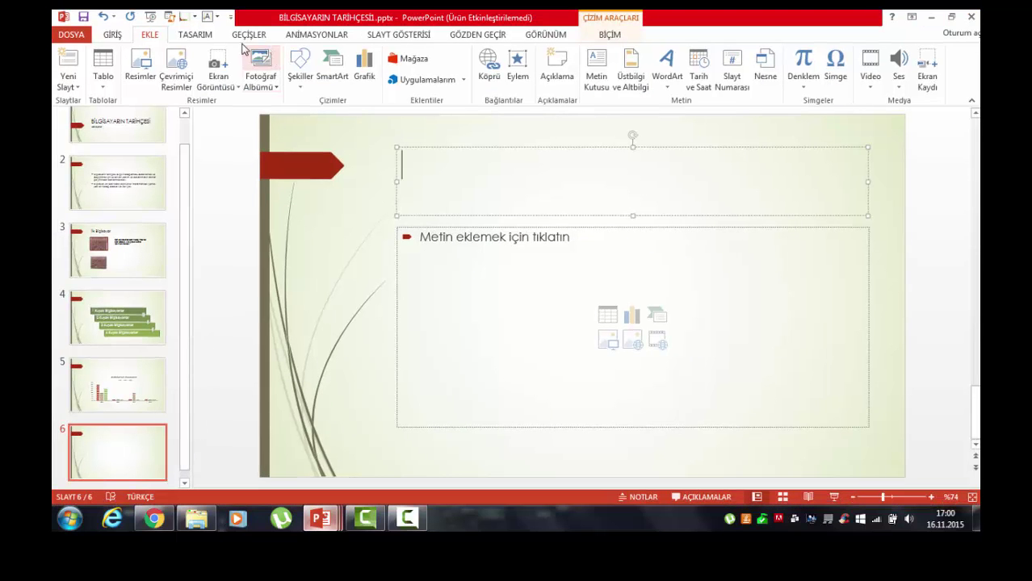
{"action": "left_click", "coordinate": [222, 74]}
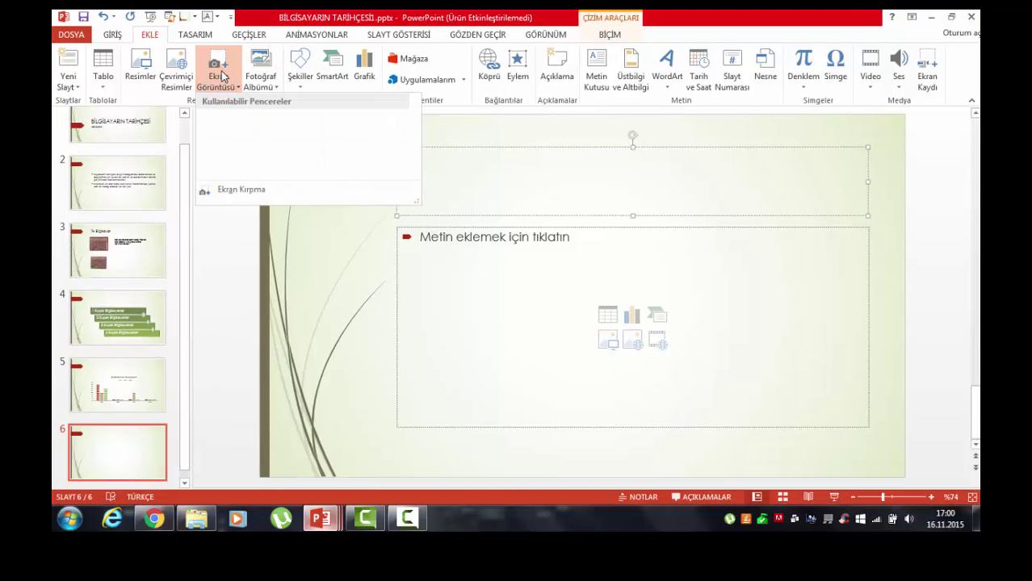
{"action": "left_click", "coordinate": [240, 189]}
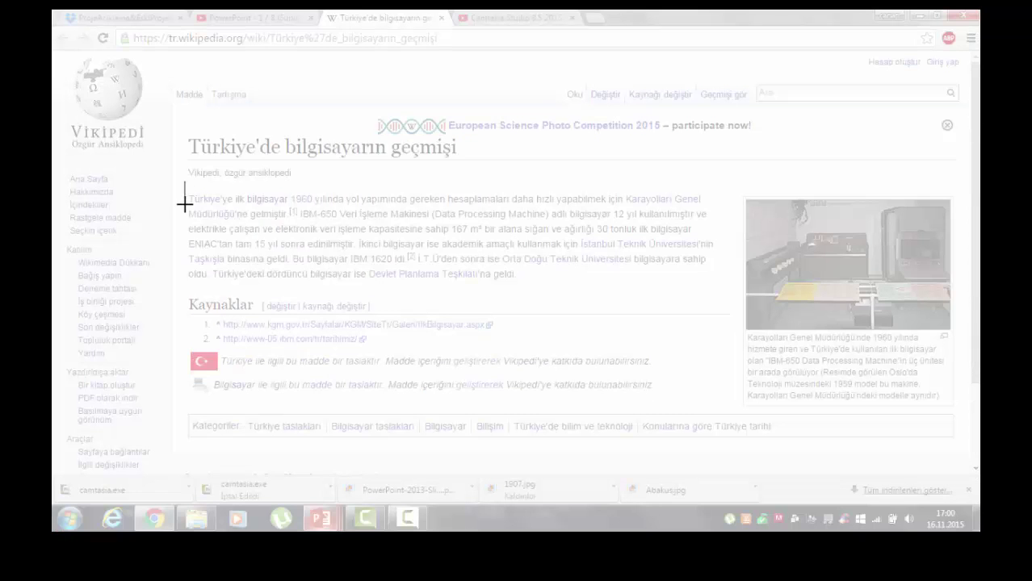
{"action": "left_click_drag", "start_coordinate": [185, 204], "coordinate": [718, 281]}
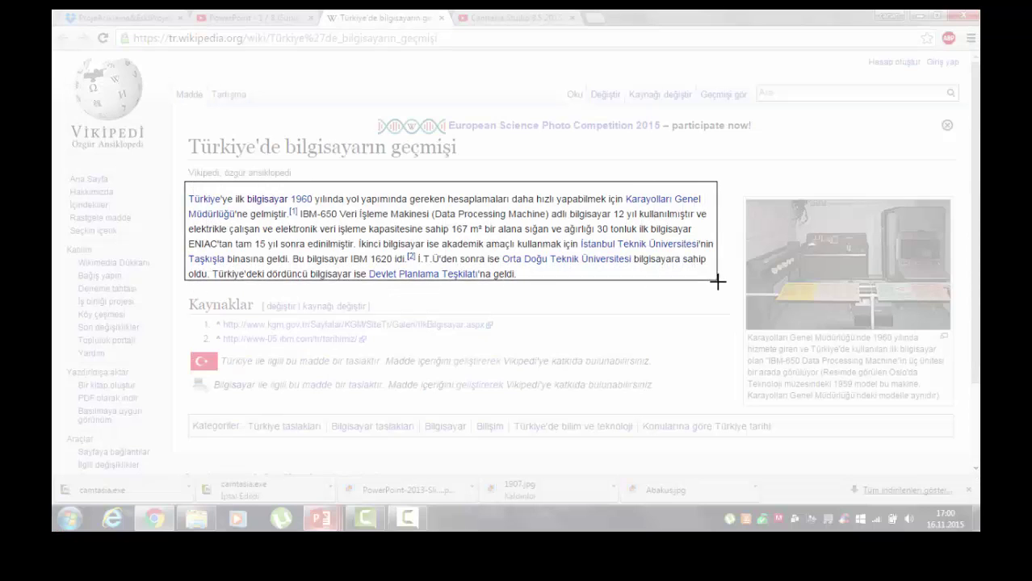
{"action": "left_click_drag", "start_coordinate": [717, 281], "coordinate": [720, 293]}
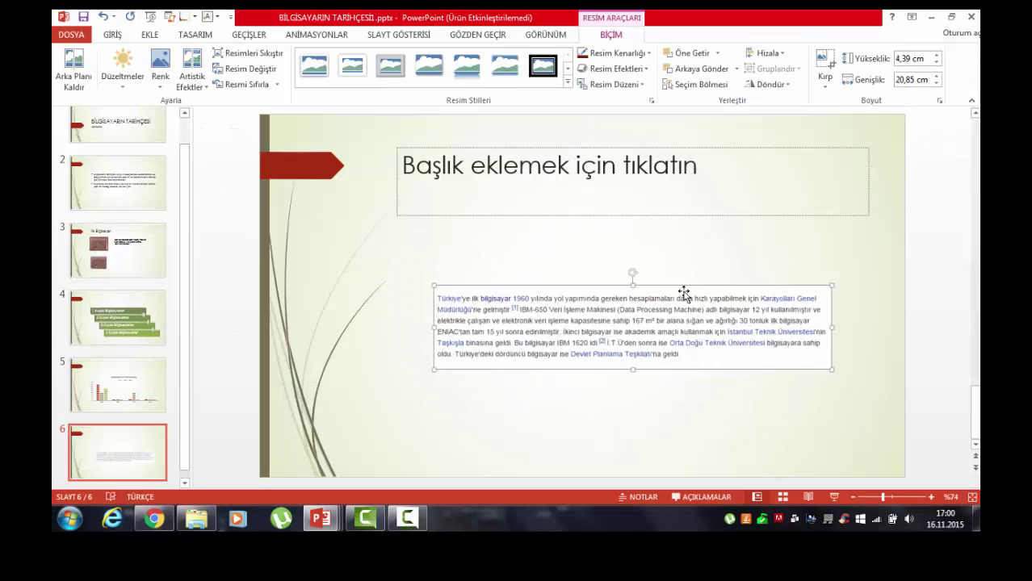
Step: Move the clipping up-left and resize it to 9,45 cm high by 25,03 cm wide
{"action": "left_click_drag", "start_coordinate": [569, 332], "coordinate": [533, 299]}
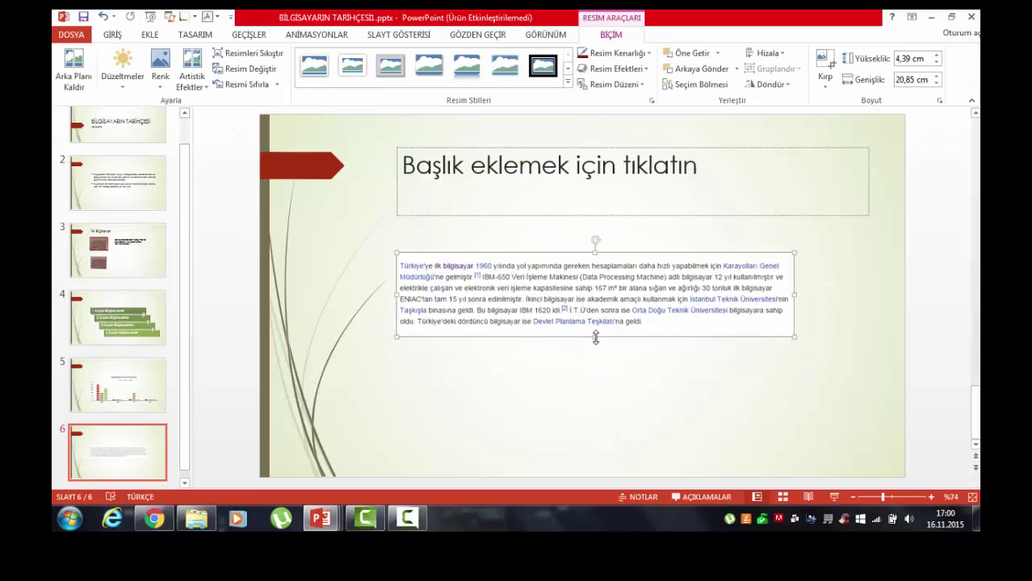
{"action": "left_click_drag", "start_coordinate": [595, 337], "coordinate": [595, 433]}
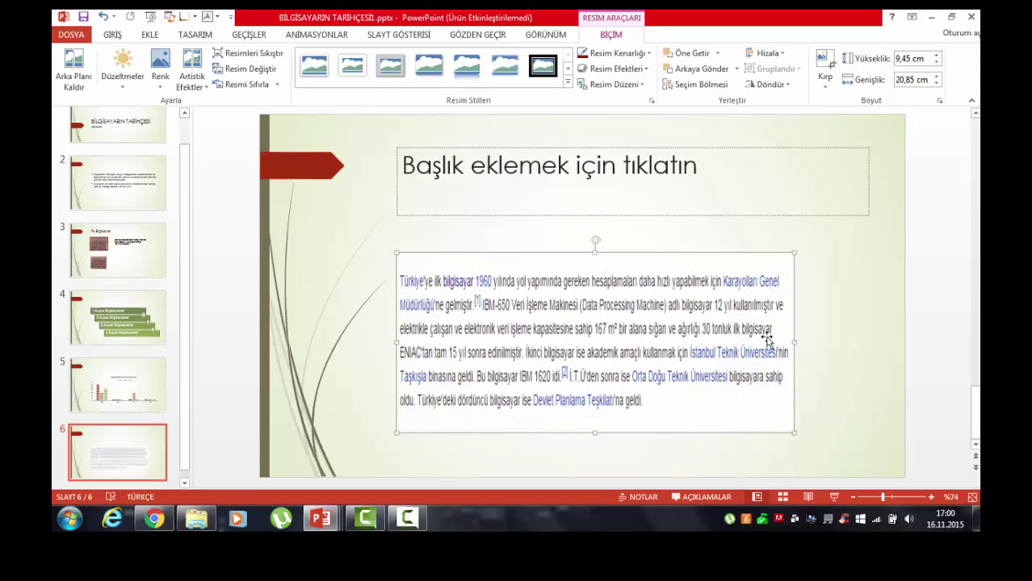
{"action": "left_click_drag", "start_coordinate": [795, 343], "coordinate": [874, 343]}
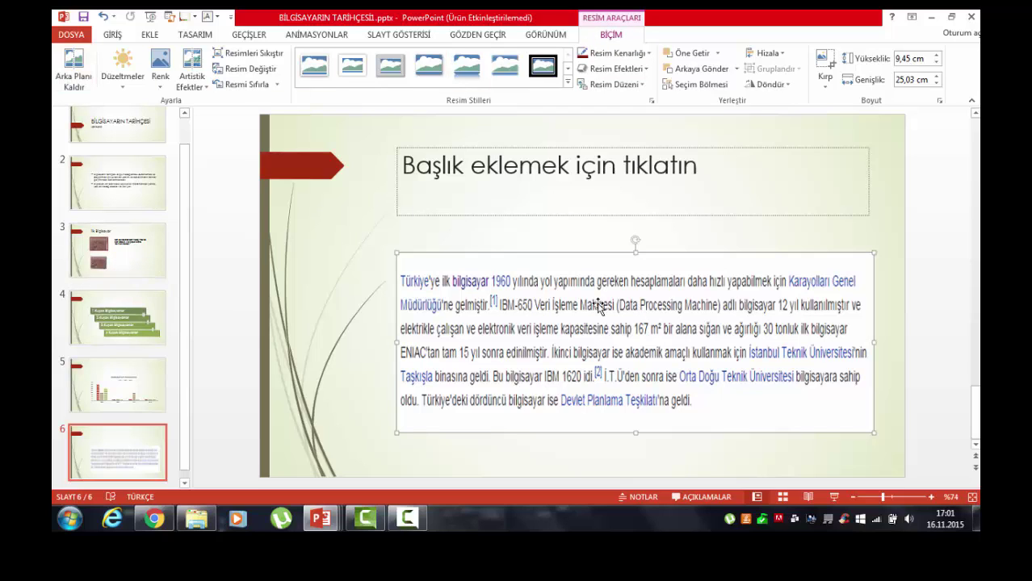
Step: Apply a rotated white-frame picture style with drop shadow to the clipping
{"action": "left_click", "coordinate": [569, 74]}
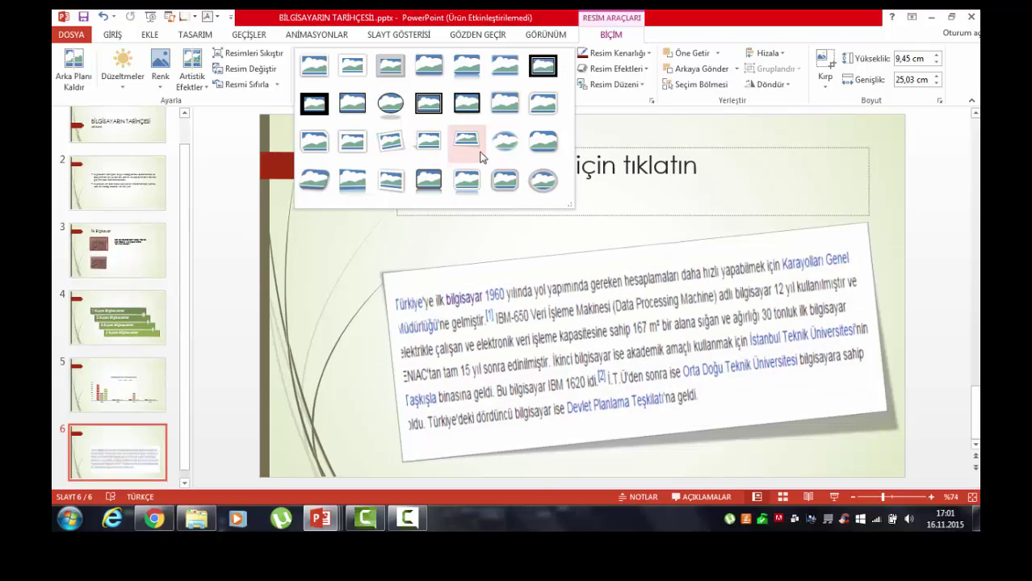
{"action": "left_click", "coordinate": [432, 152]}
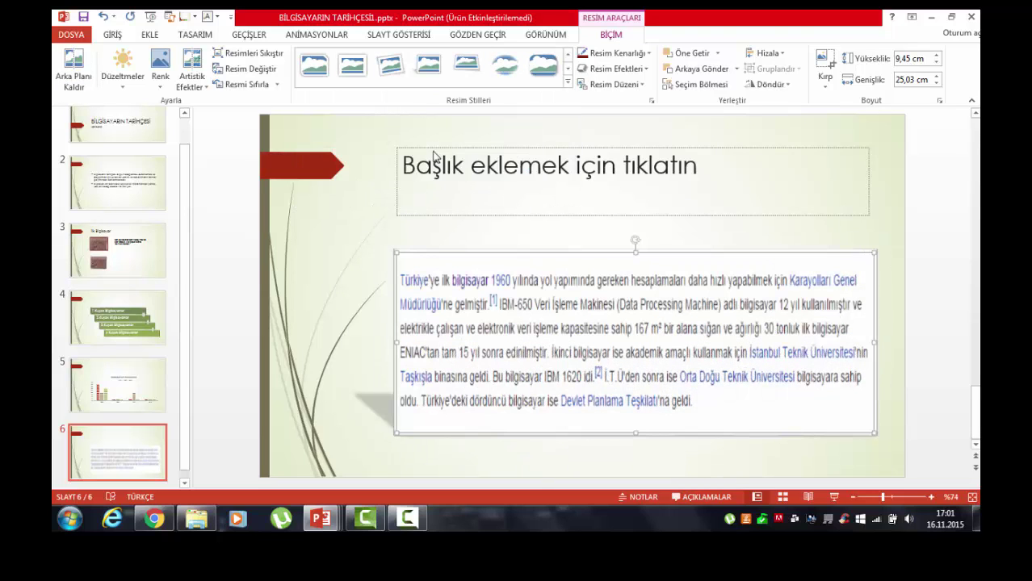
{"action": "left_click", "coordinate": [568, 82]}
{"action": "left_click", "coordinate": [391, 151]}
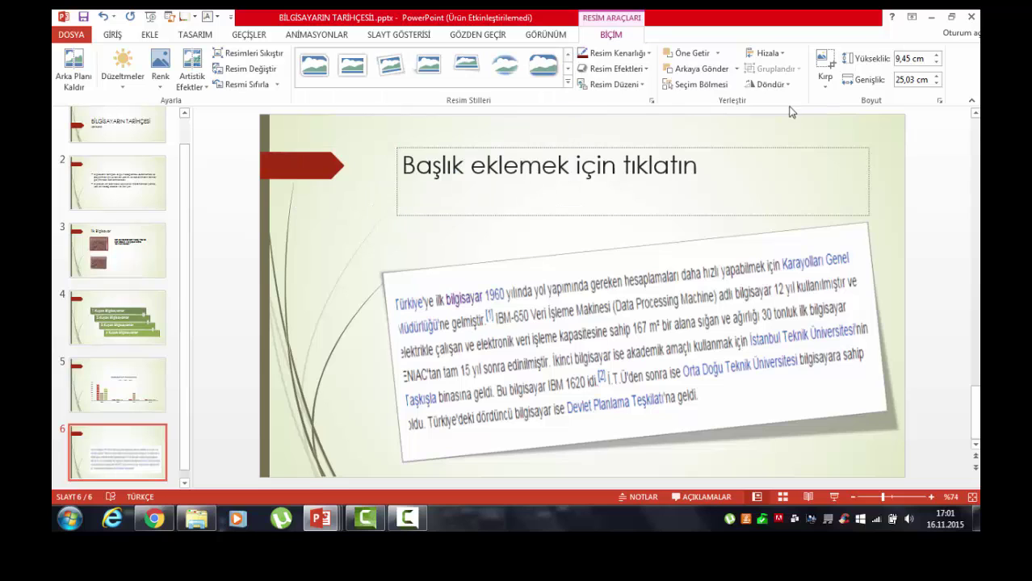
{"action": "left_click", "coordinate": [341, 239]}
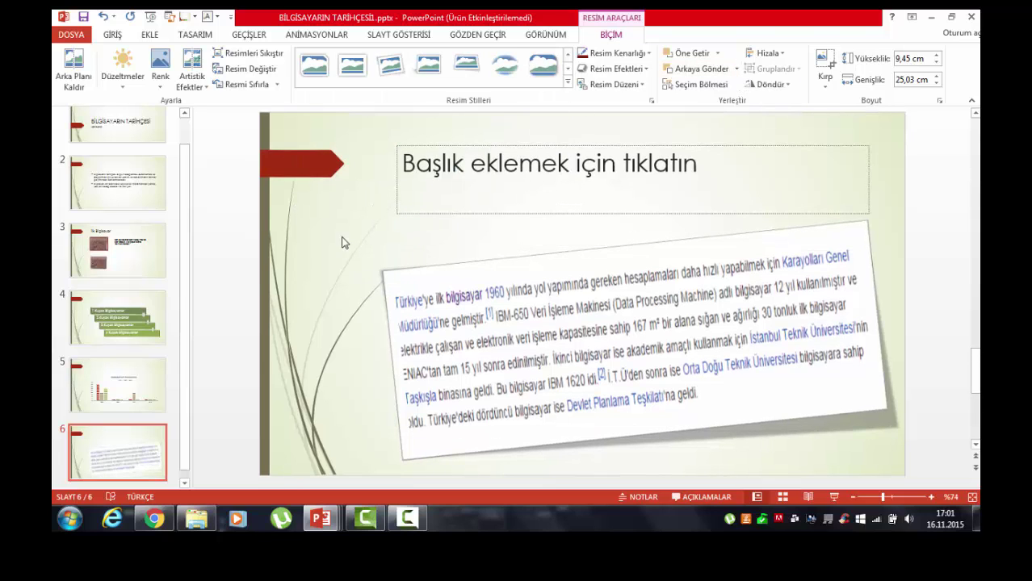
Step: Check the clipping's Corrections presets and close them without applying any
{"action": "left_click", "coordinate": [464, 365]}
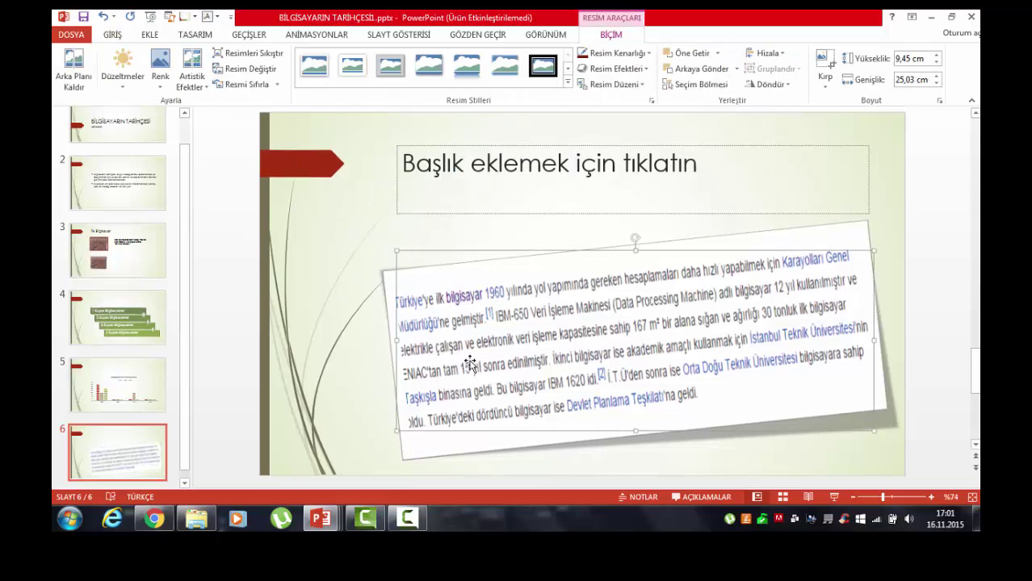
{"action": "left_click", "coordinate": [120, 78]}
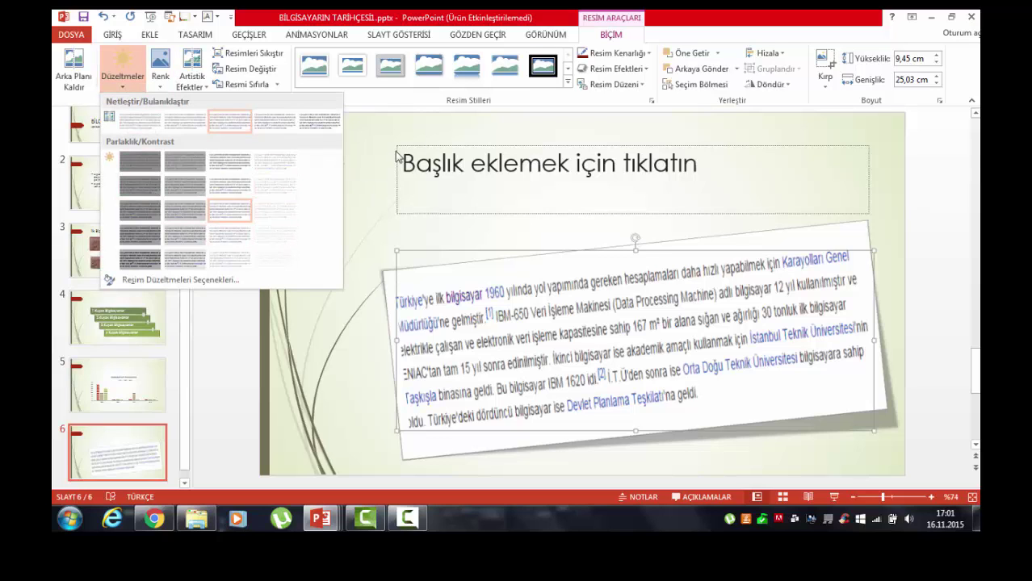
{"action": "left_click", "coordinate": [515, 292]}
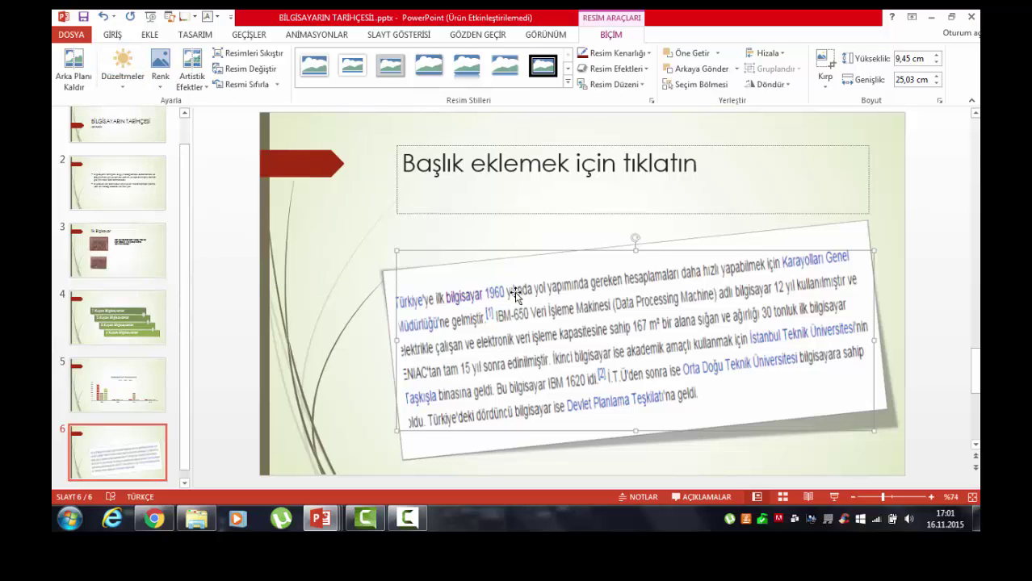
{"action": "left_click", "coordinate": [302, 209]}
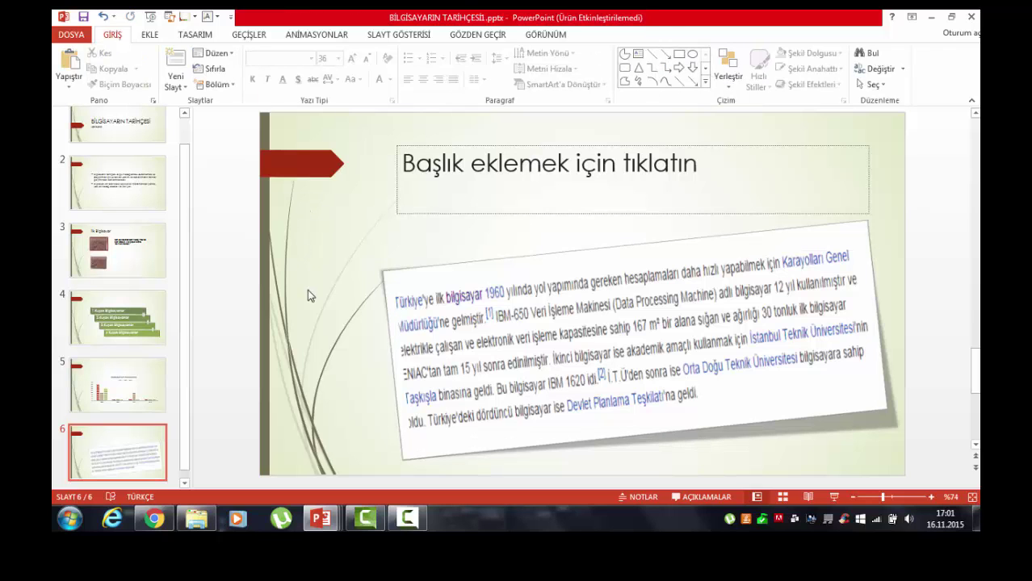
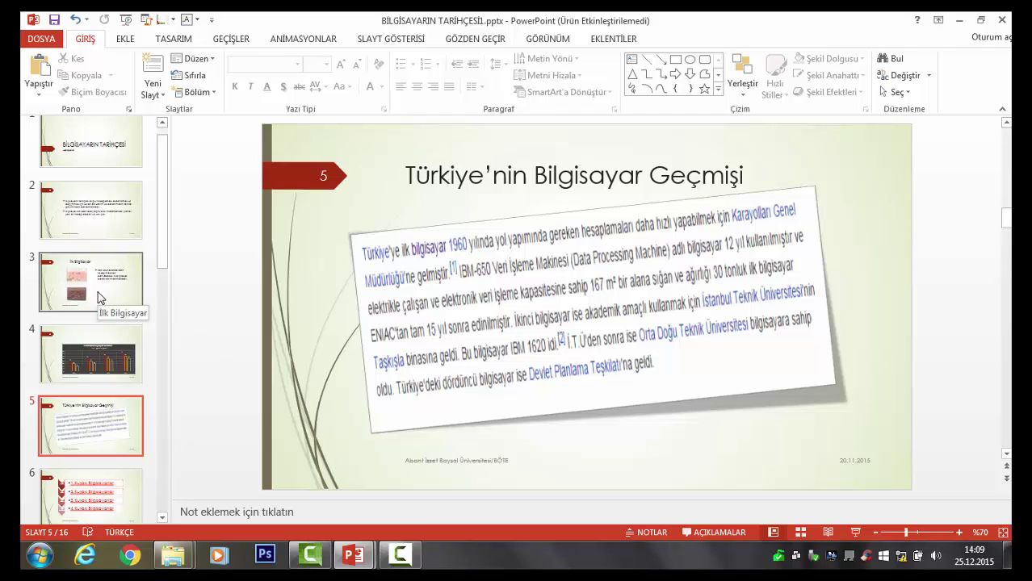
Step: Step through slides 3 (abacus), 4 (usage chart) and 5 (Türkiye'nin Bilgisayar Geçmişi) to slide 6 (computer generations)
{"action": "left_click", "coordinate": [101, 298]}
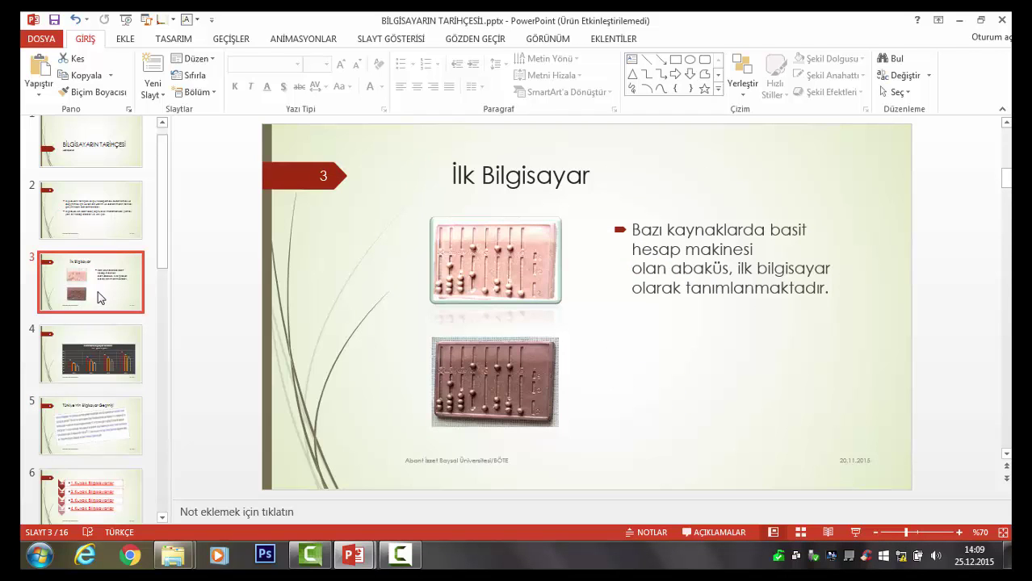
{"action": "left_click", "coordinate": [100, 347]}
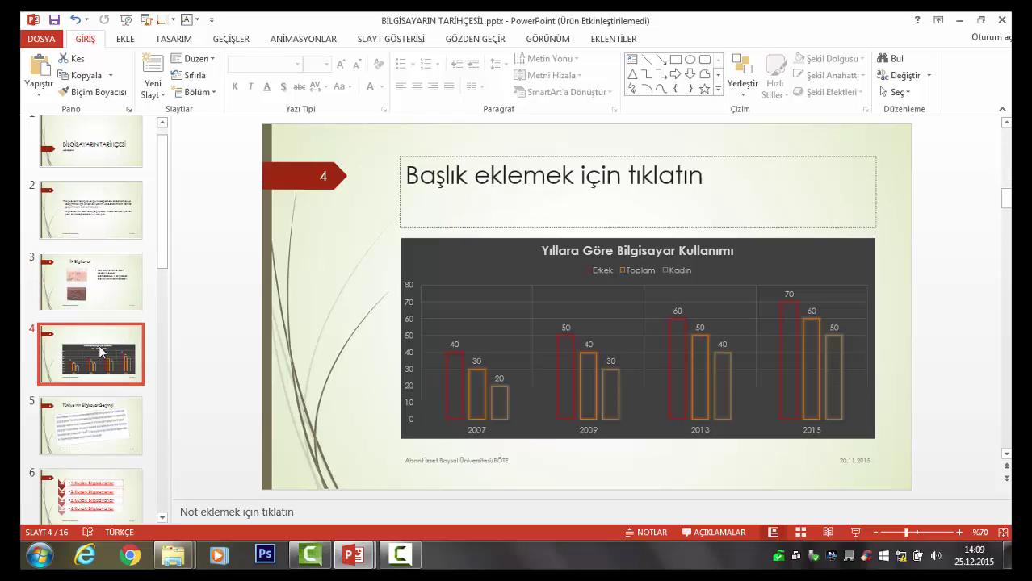
{"action": "left_click", "coordinate": [98, 418]}
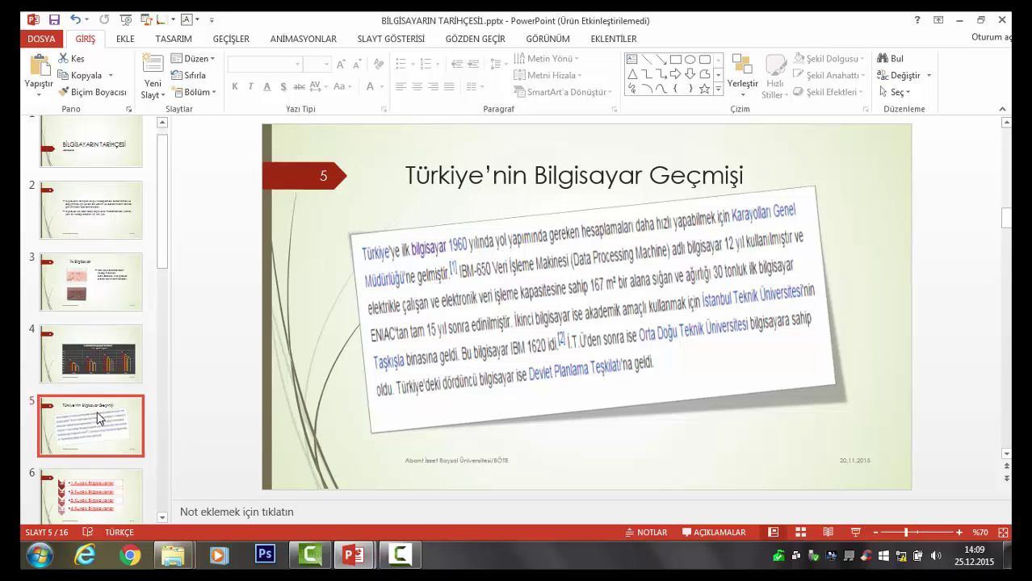
{"action": "left_click", "coordinate": [100, 487]}
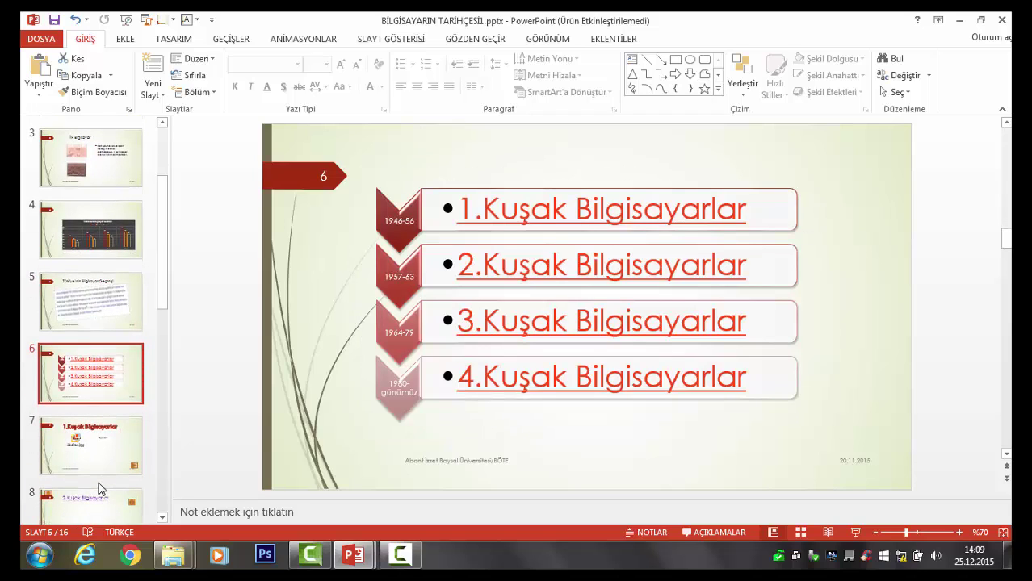